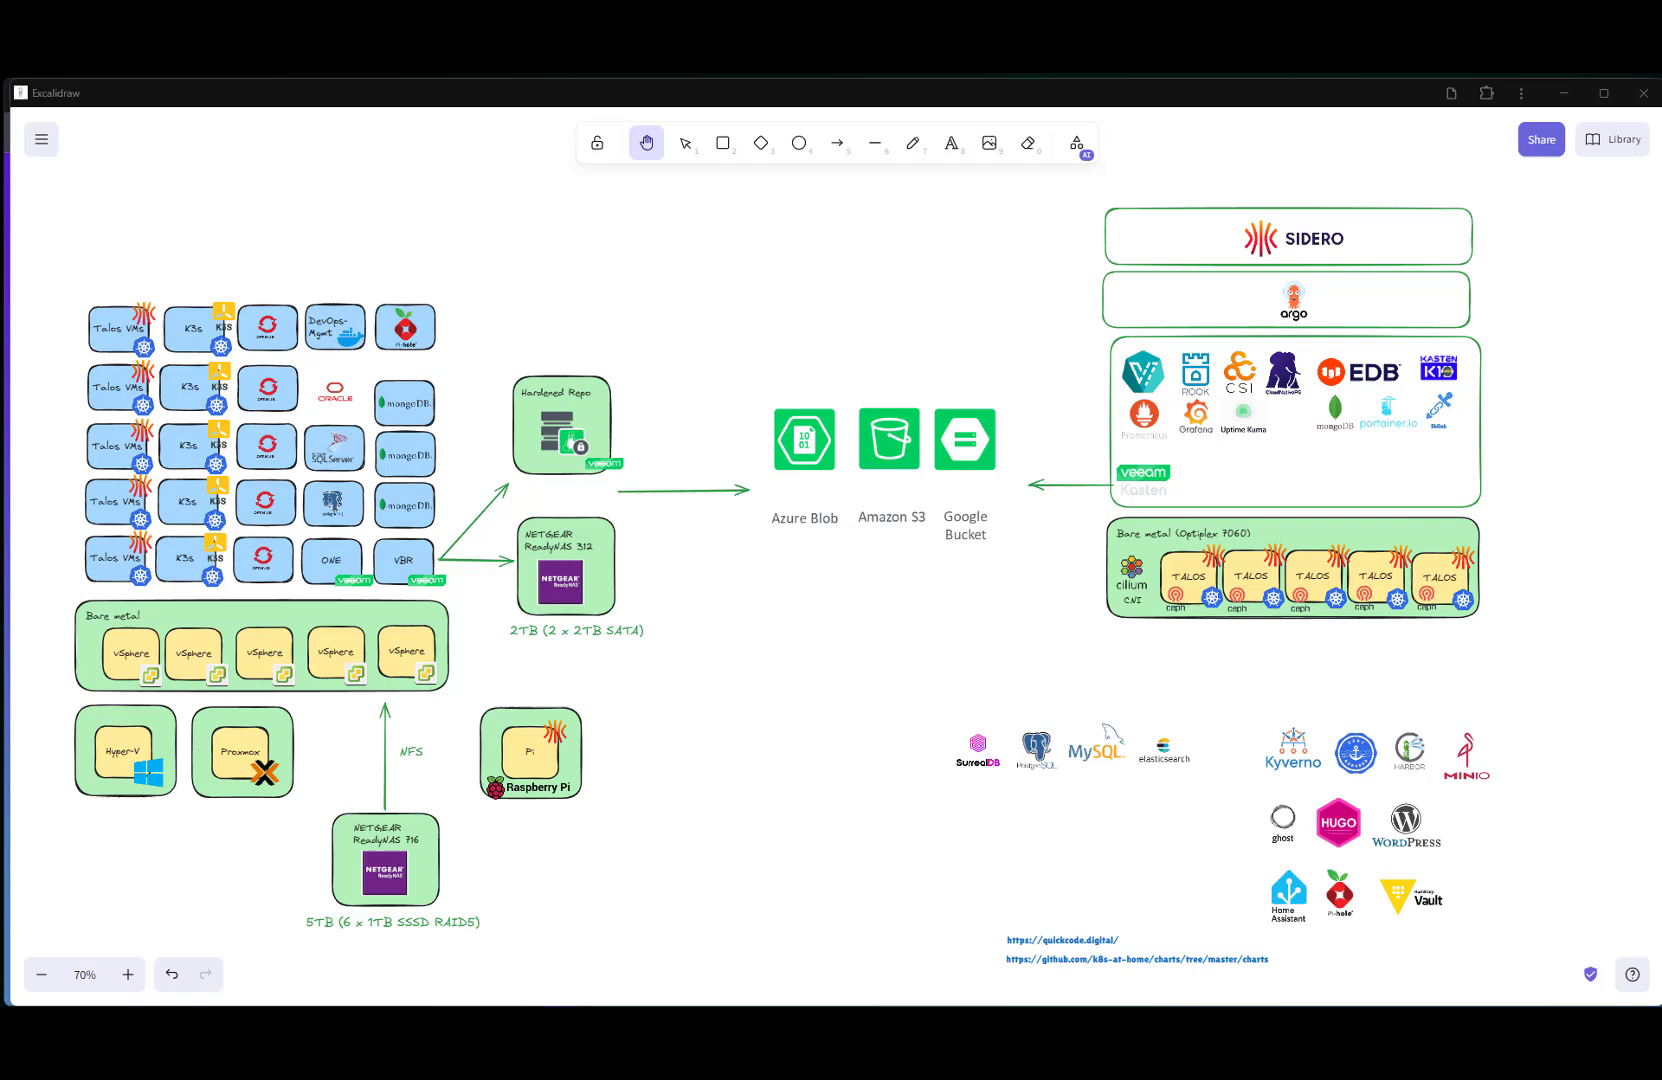
# Pan up to the home-lab rack photo and zoom in to 144%.
pyautogui.moveTo(950, 315); pyautogui.dragTo(889, 860)
pyautogui.moveTo(972, 728); pyautogui.dragTo(849, 819)
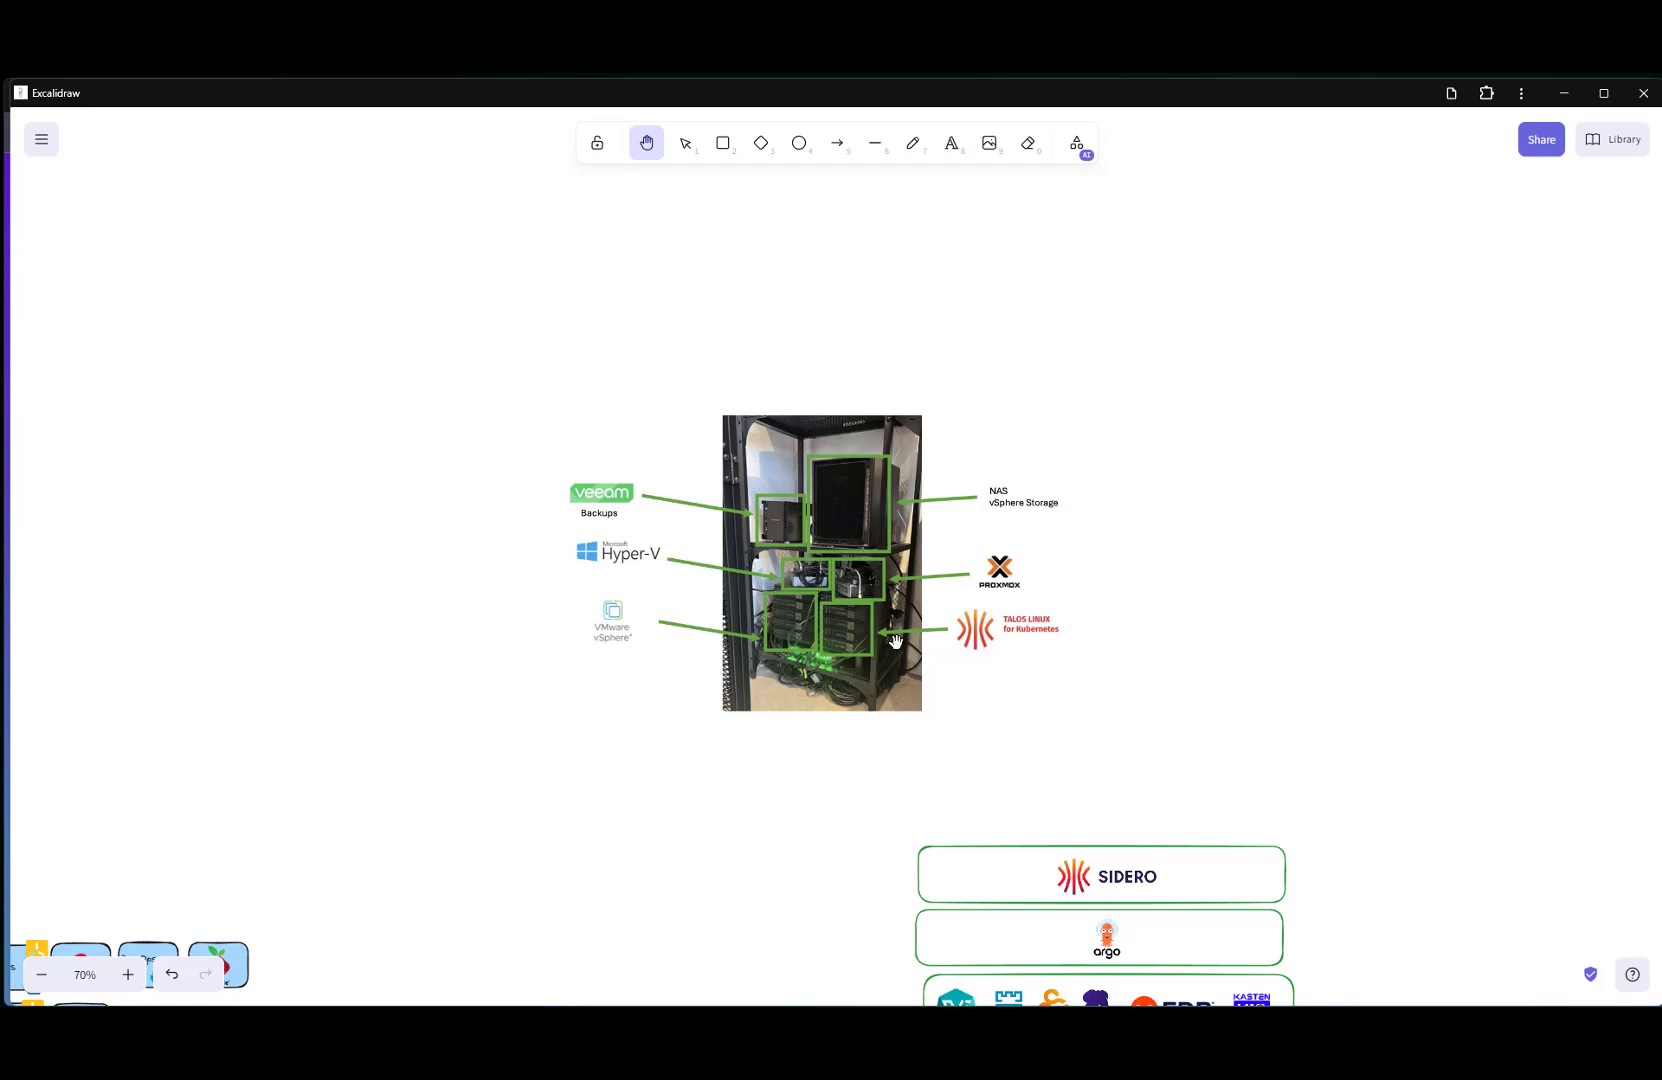
pyautogui.scroll(8, 895, 641)
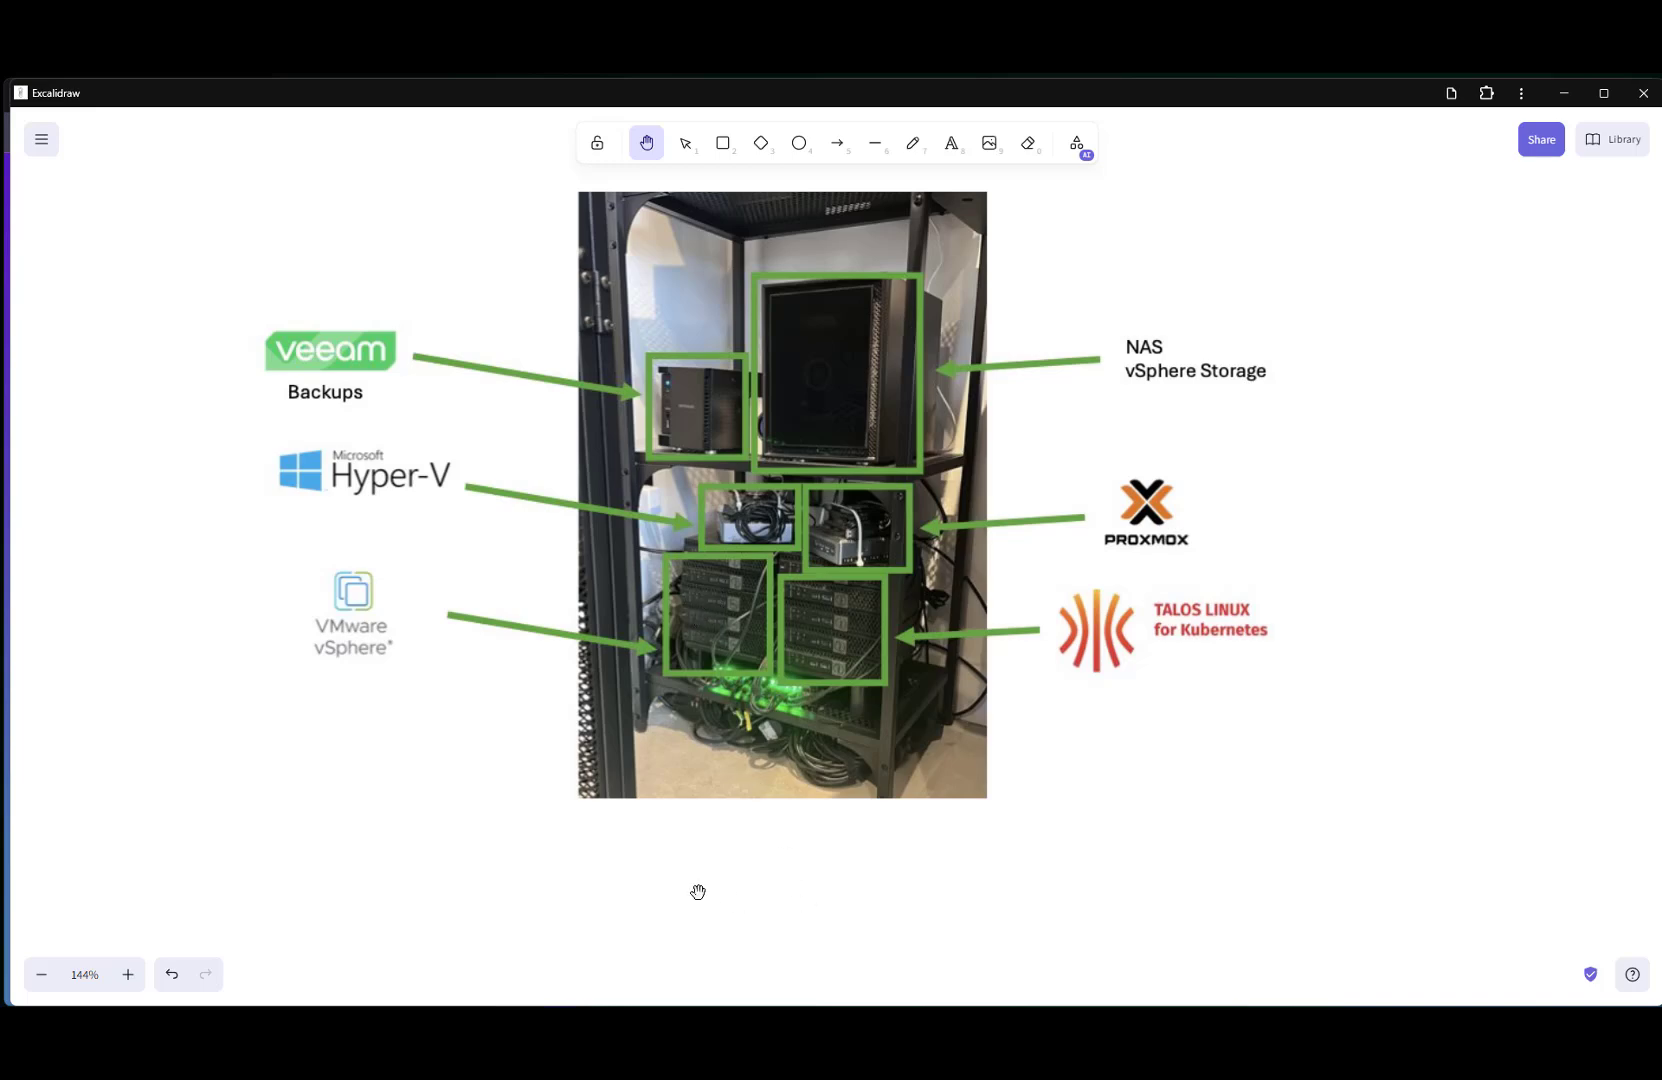
# Zoom out to 70% on the full diagram, then minimize Excalidraw and switch to the Omni tab.
pyautogui.moveTo(697, 890); pyautogui.dragTo(1028, 145)
pyautogui.scroll(-2, 910, 527)
pyautogui.hscroll(3, 910, 527)
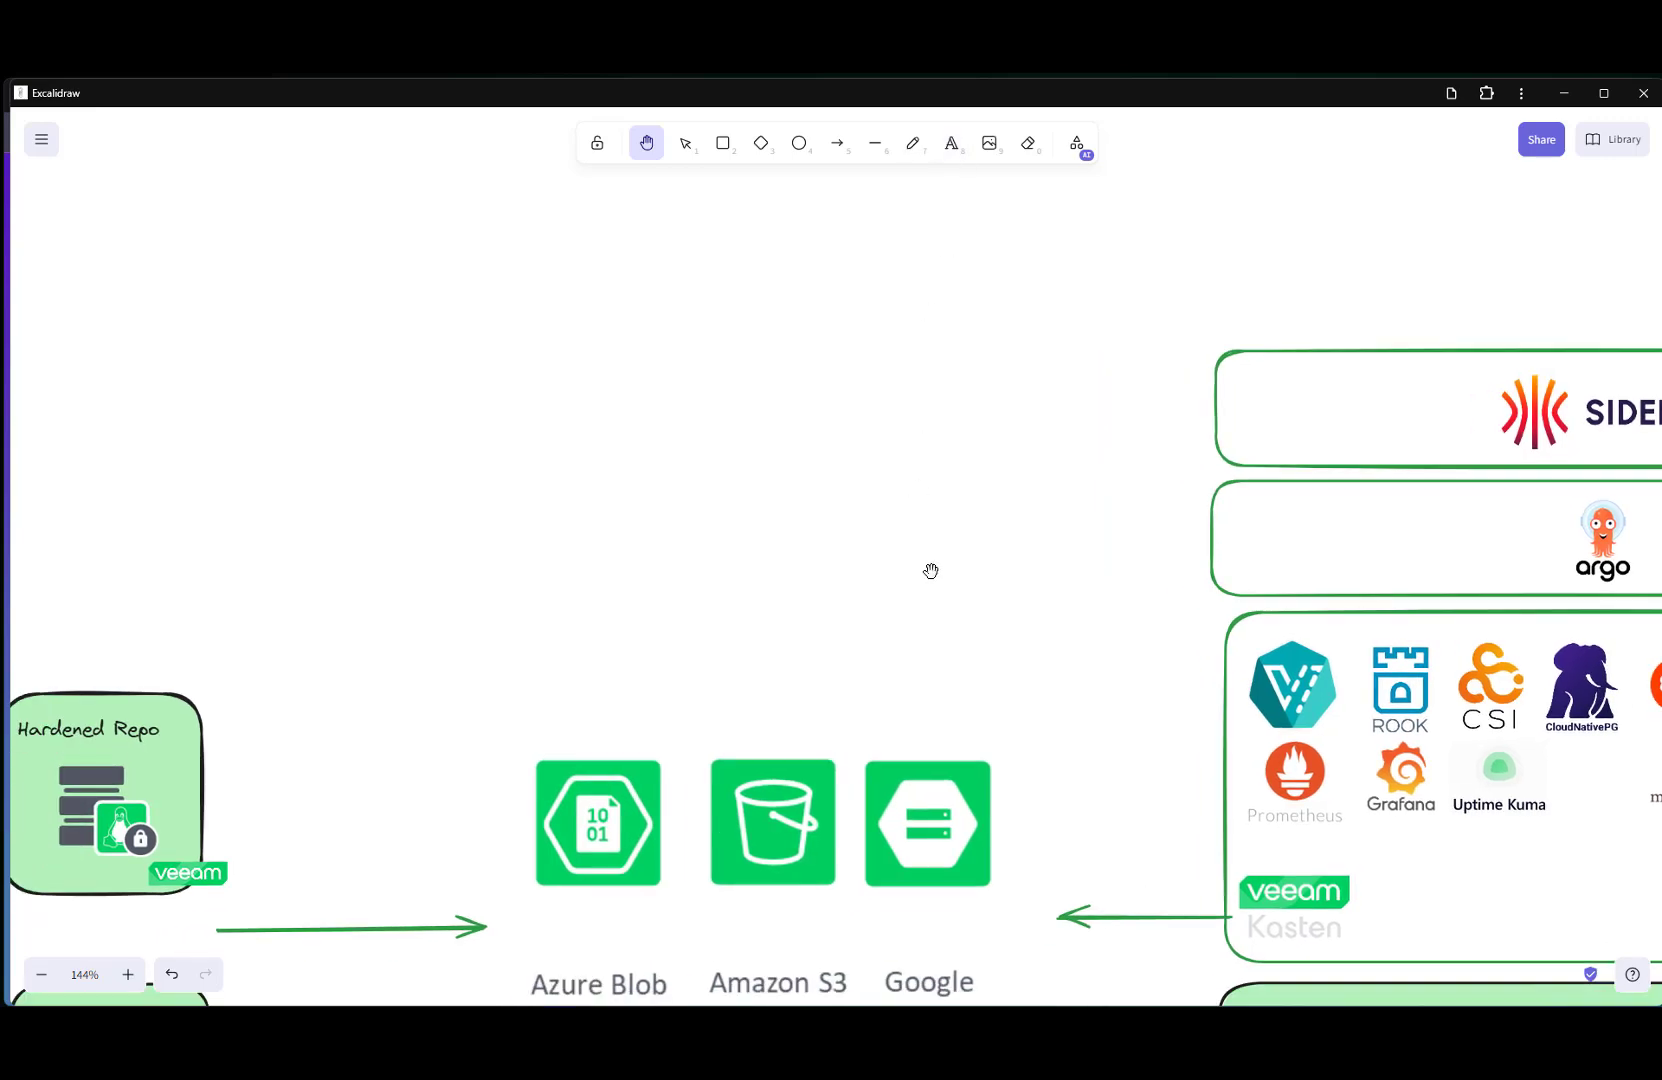
pyautogui.scroll(-5, 950, 556)
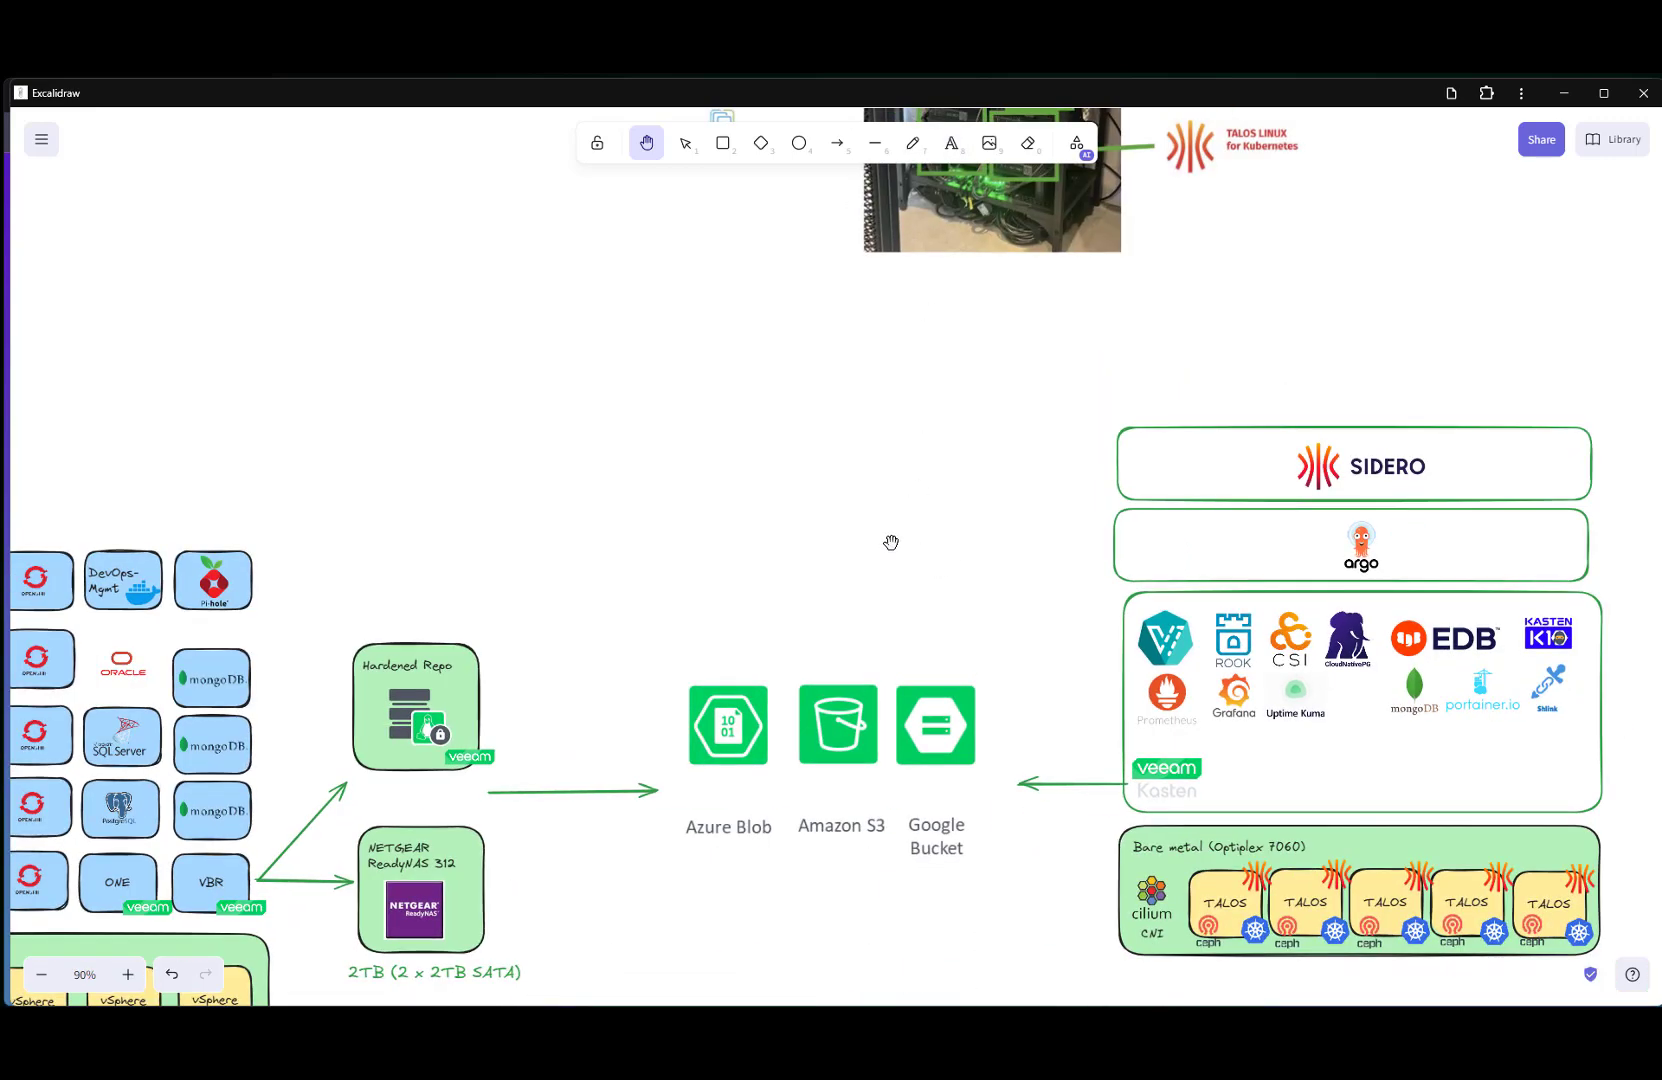
pyautogui.scroll(-3, 1065, 395)
pyautogui.scroll(-2, 1045, 405)
pyautogui.hscroll(2, 1045, 405)
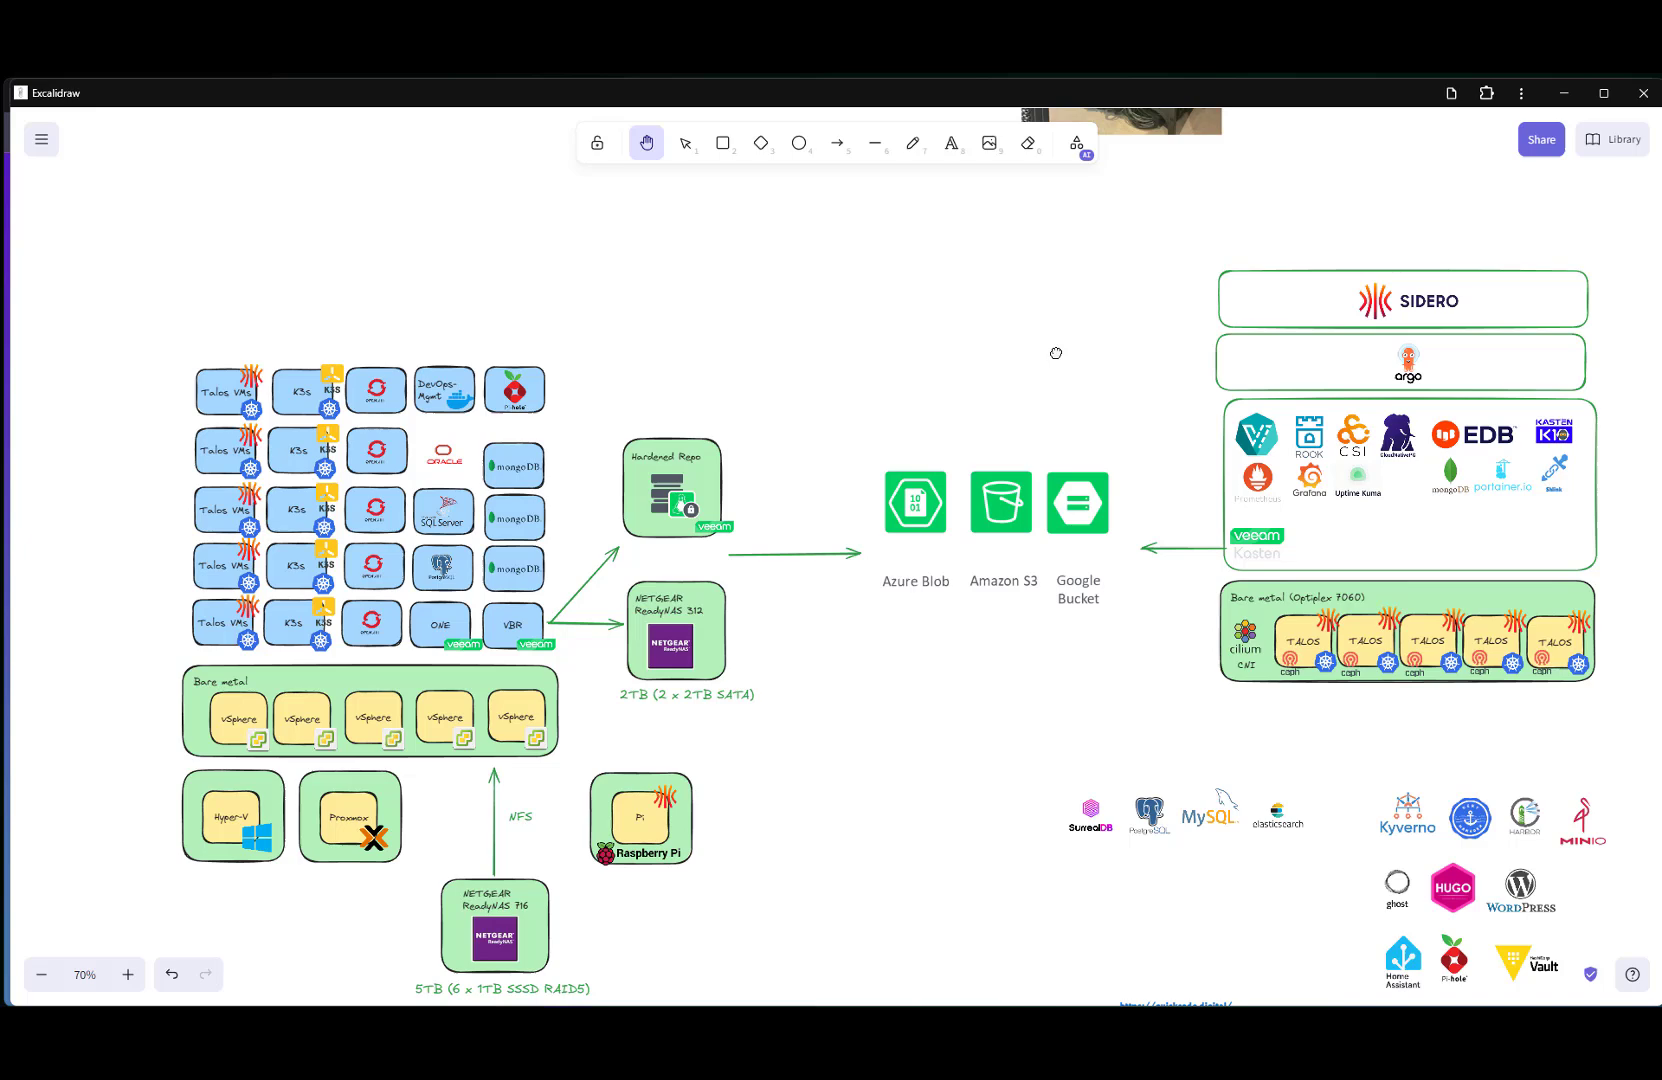
pyautogui.moveTo(1011, 320); pyautogui.dragTo(1035, 323)
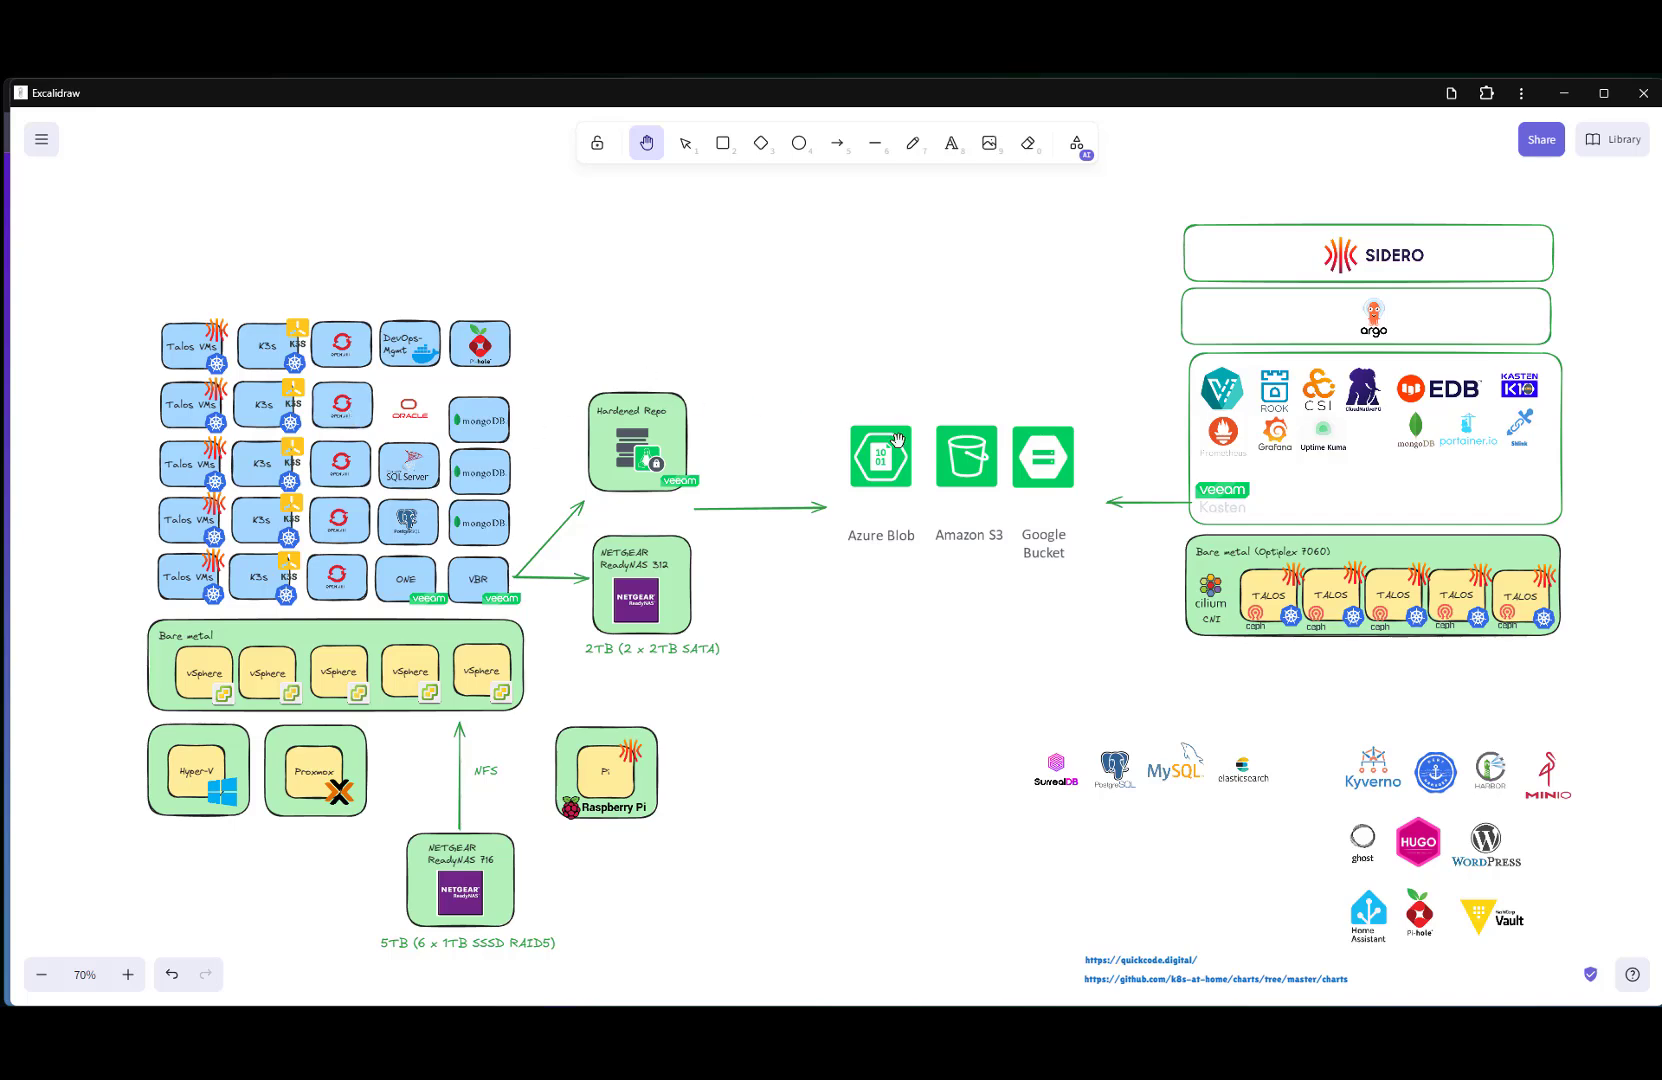
pyautogui.click(1565, 94)
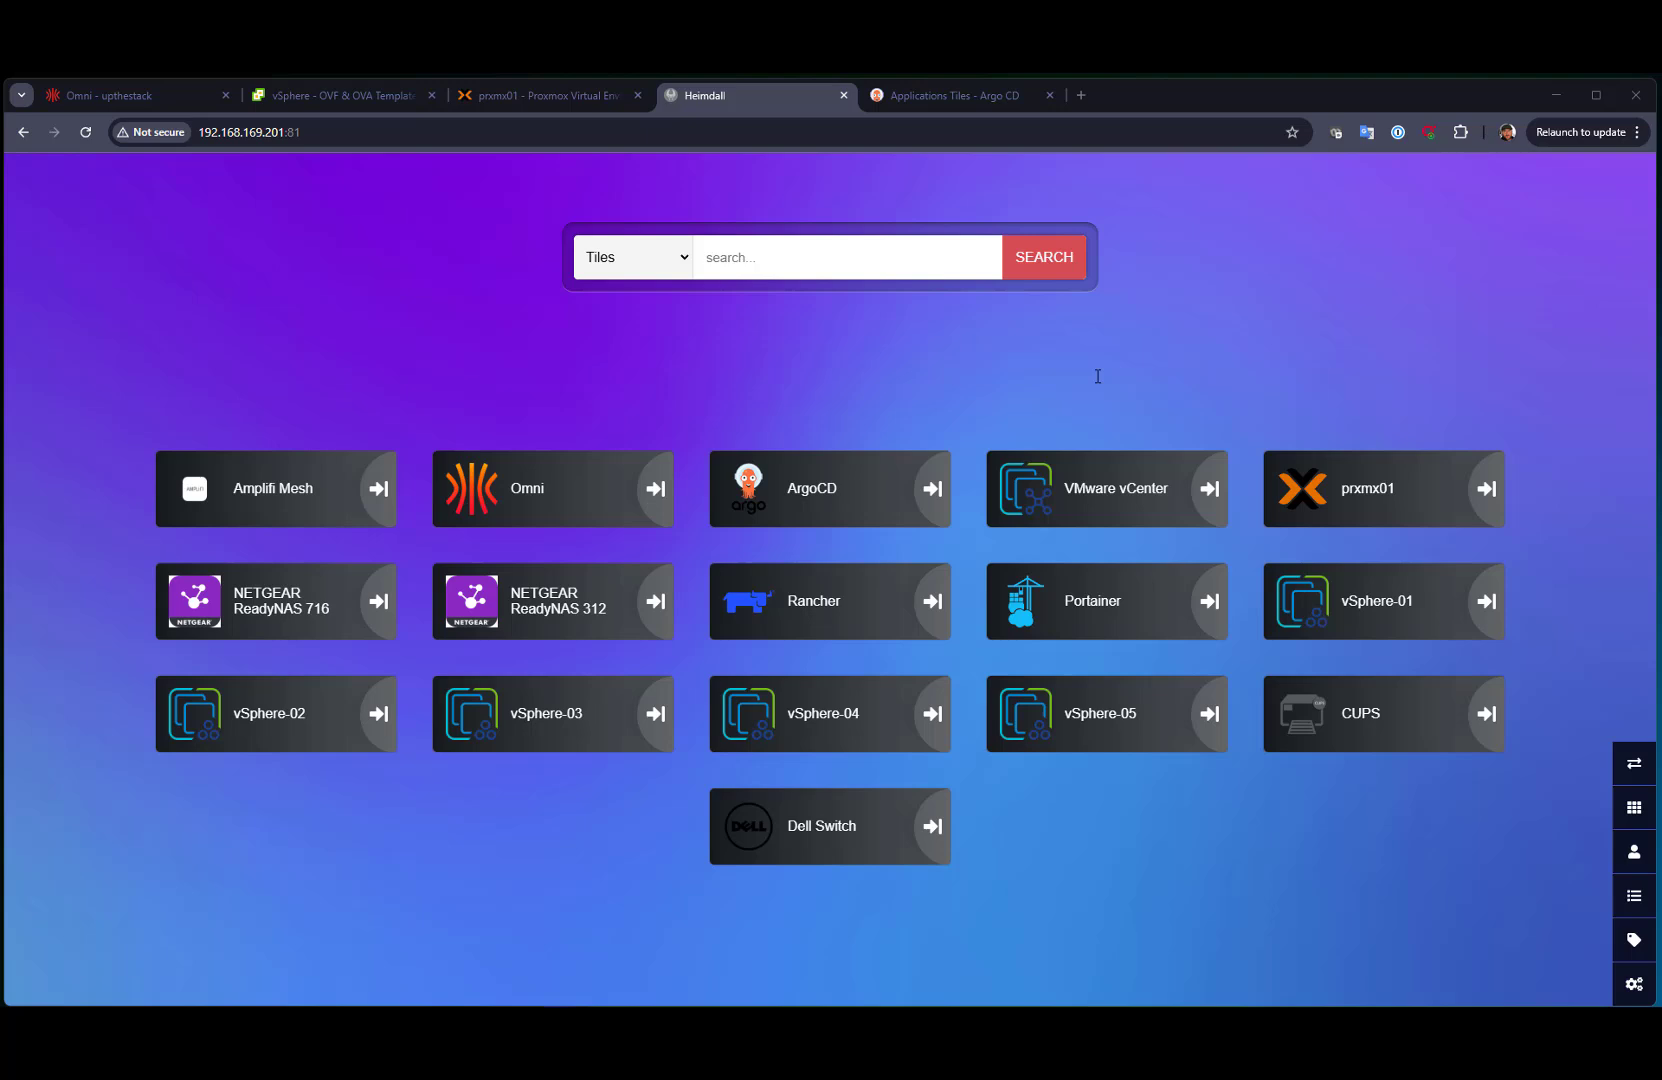
pyautogui.click(150, 100)
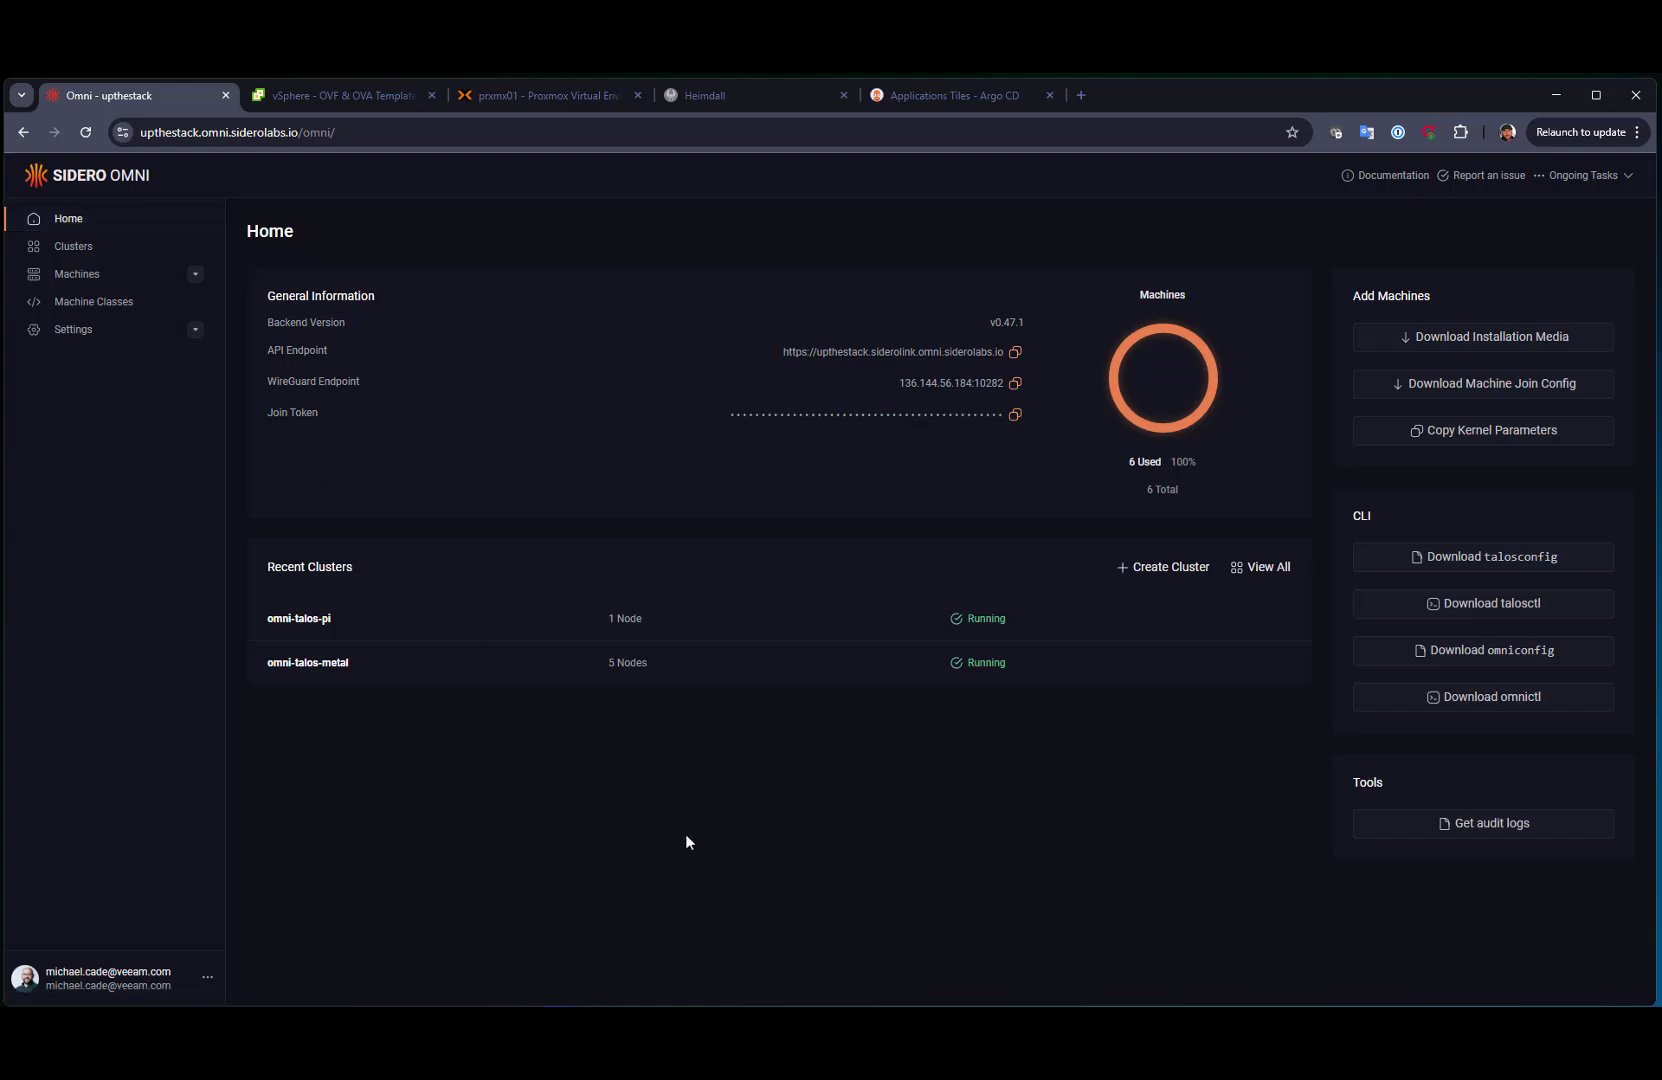
# Zoom the browser to 125% and show the Machines page with talos-pi1 and talos-node1–5.
pyautogui.hotkey('ctrl', '+')
pyautogui.hotkey('ctrl', '+')
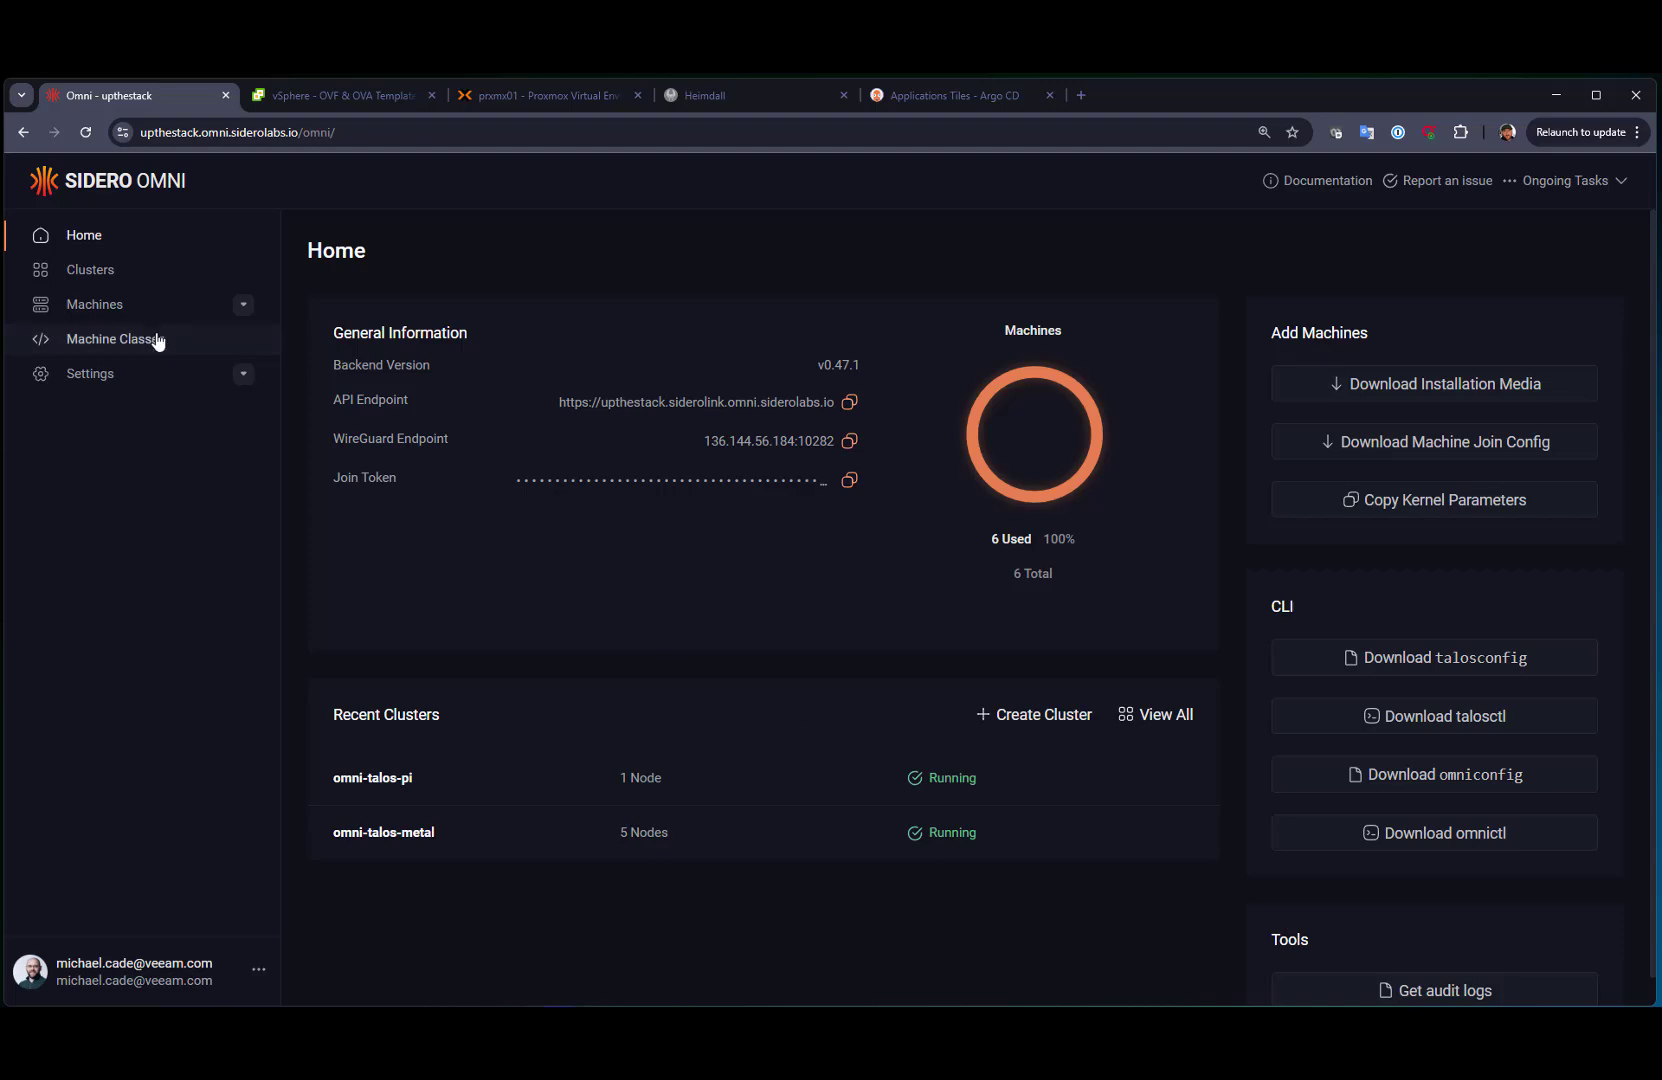
pyautogui.click(112, 305)
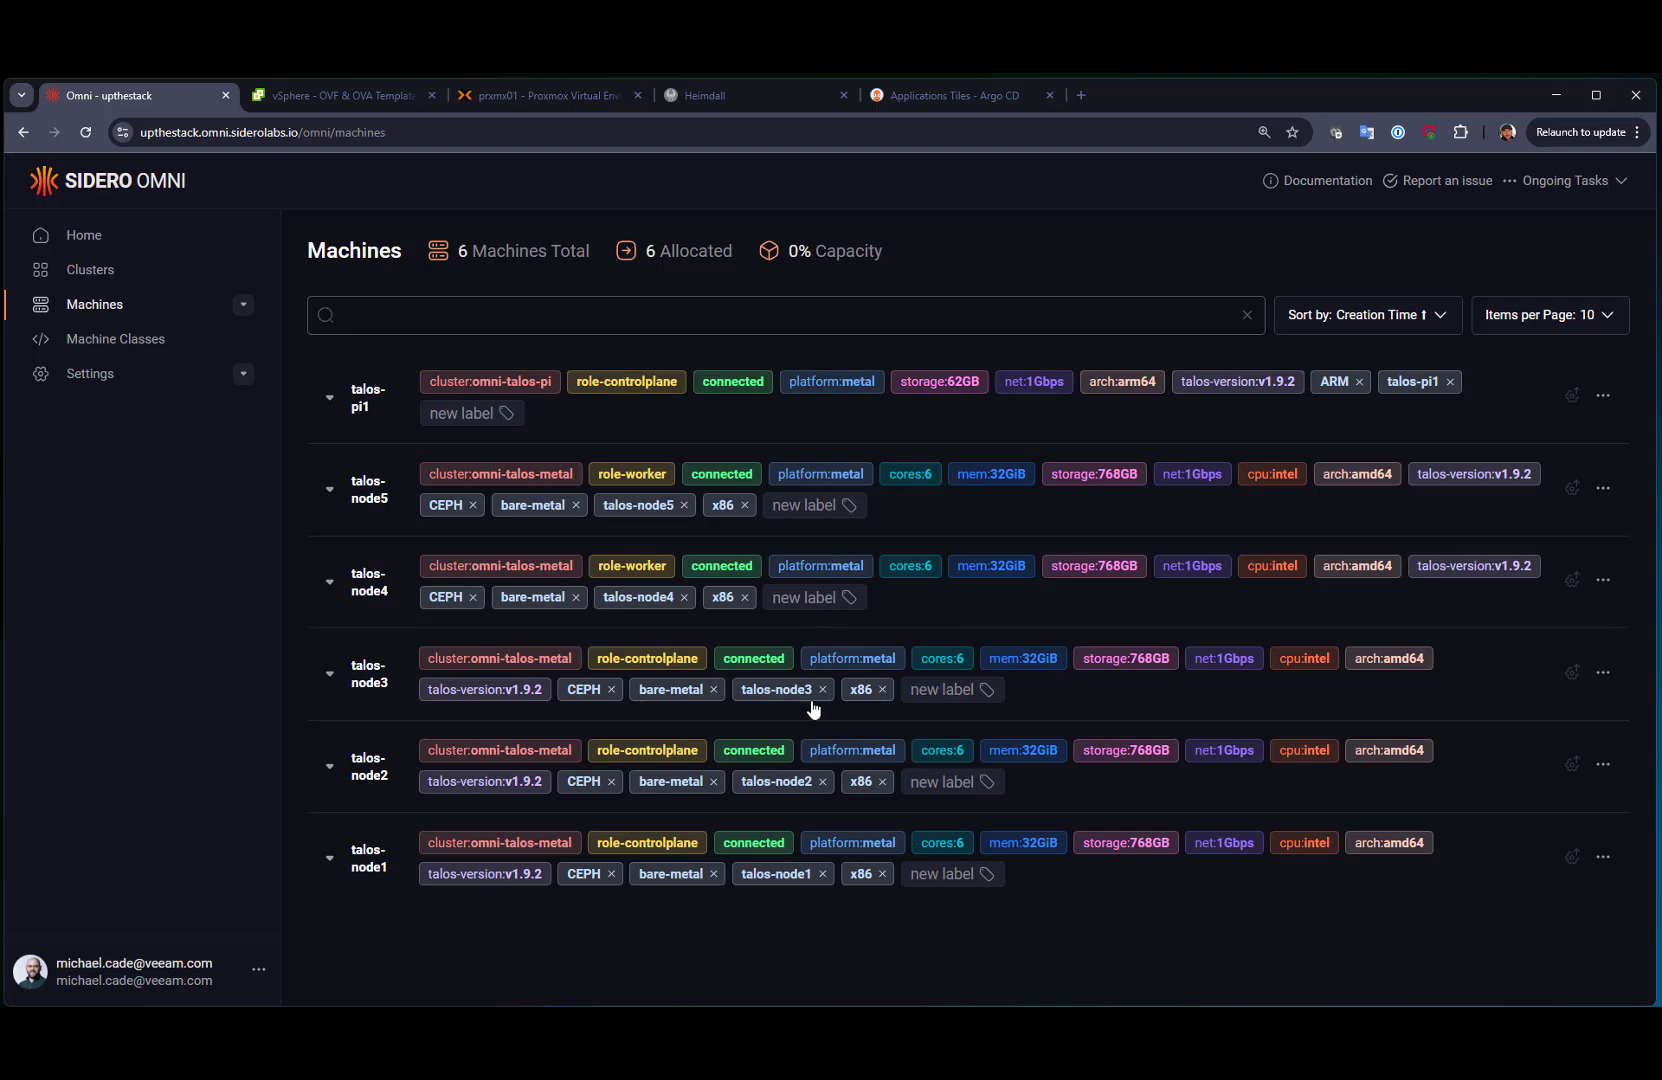
# From the Clusters list, open the omni-talos-metal overview with 5/5 machines healthy.
pyautogui.click(144, 280)
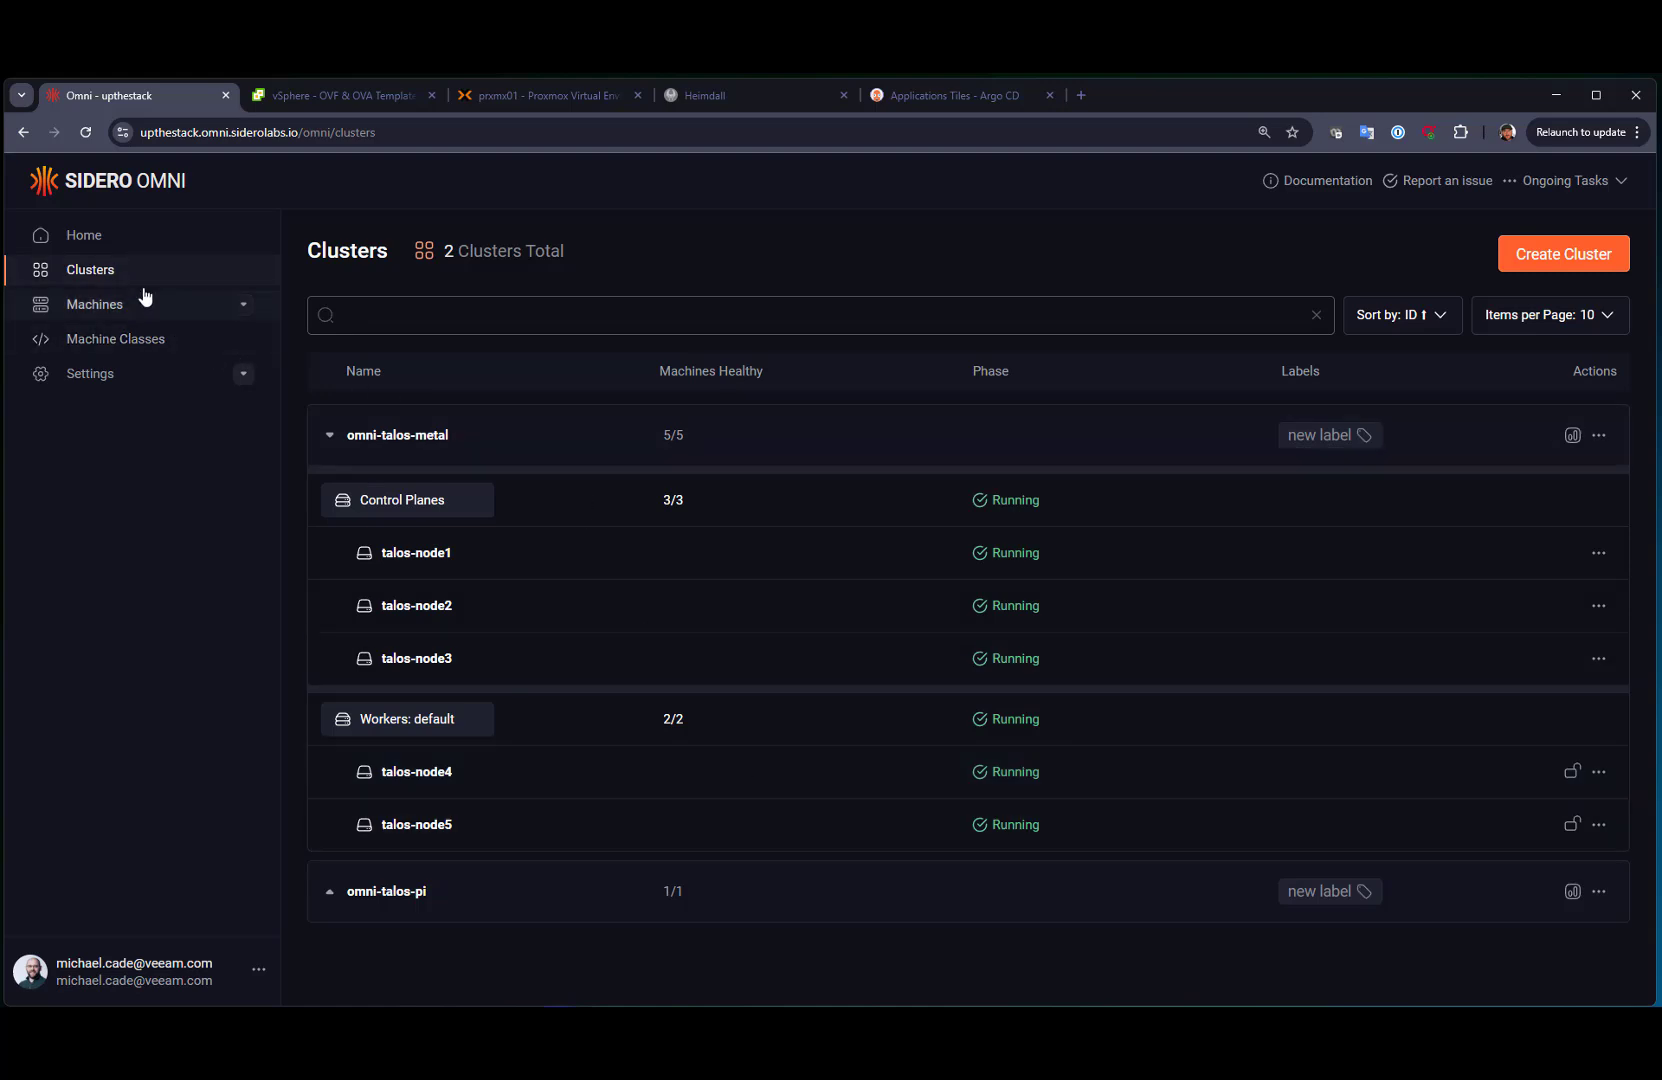
pyautogui.click(1599, 437)
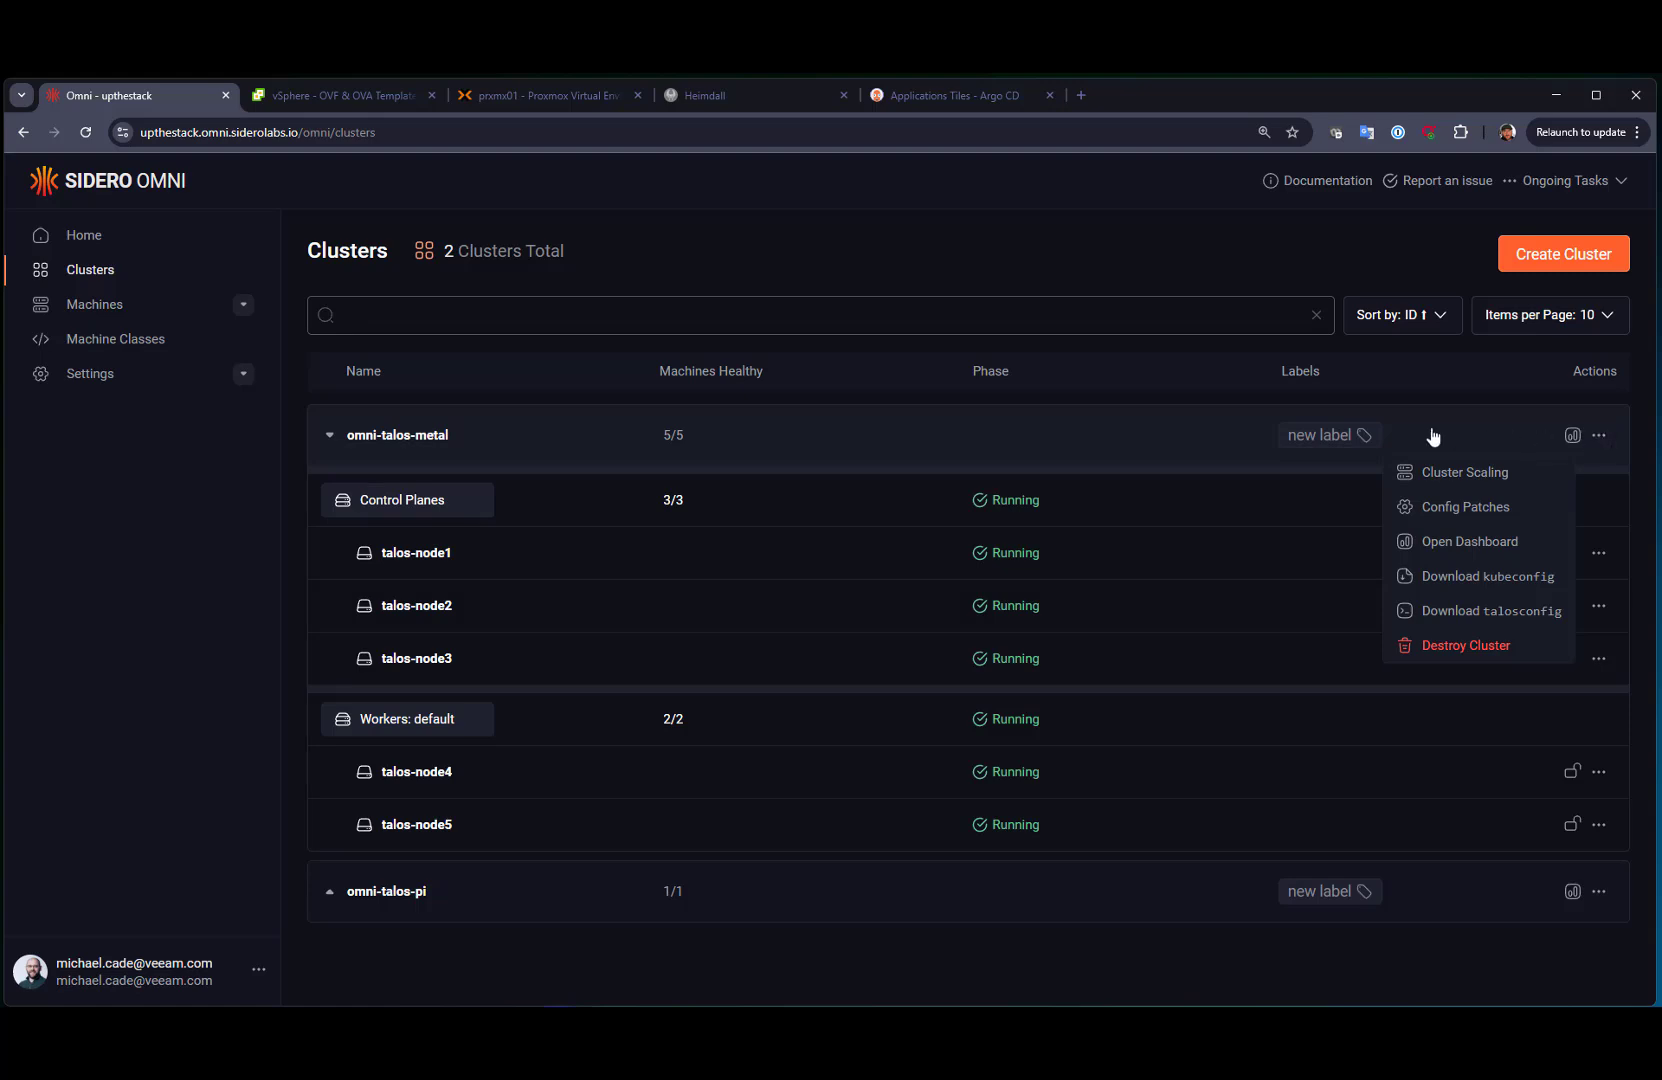
pyautogui.click(577, 435)
pyautogui.click(406, 434)
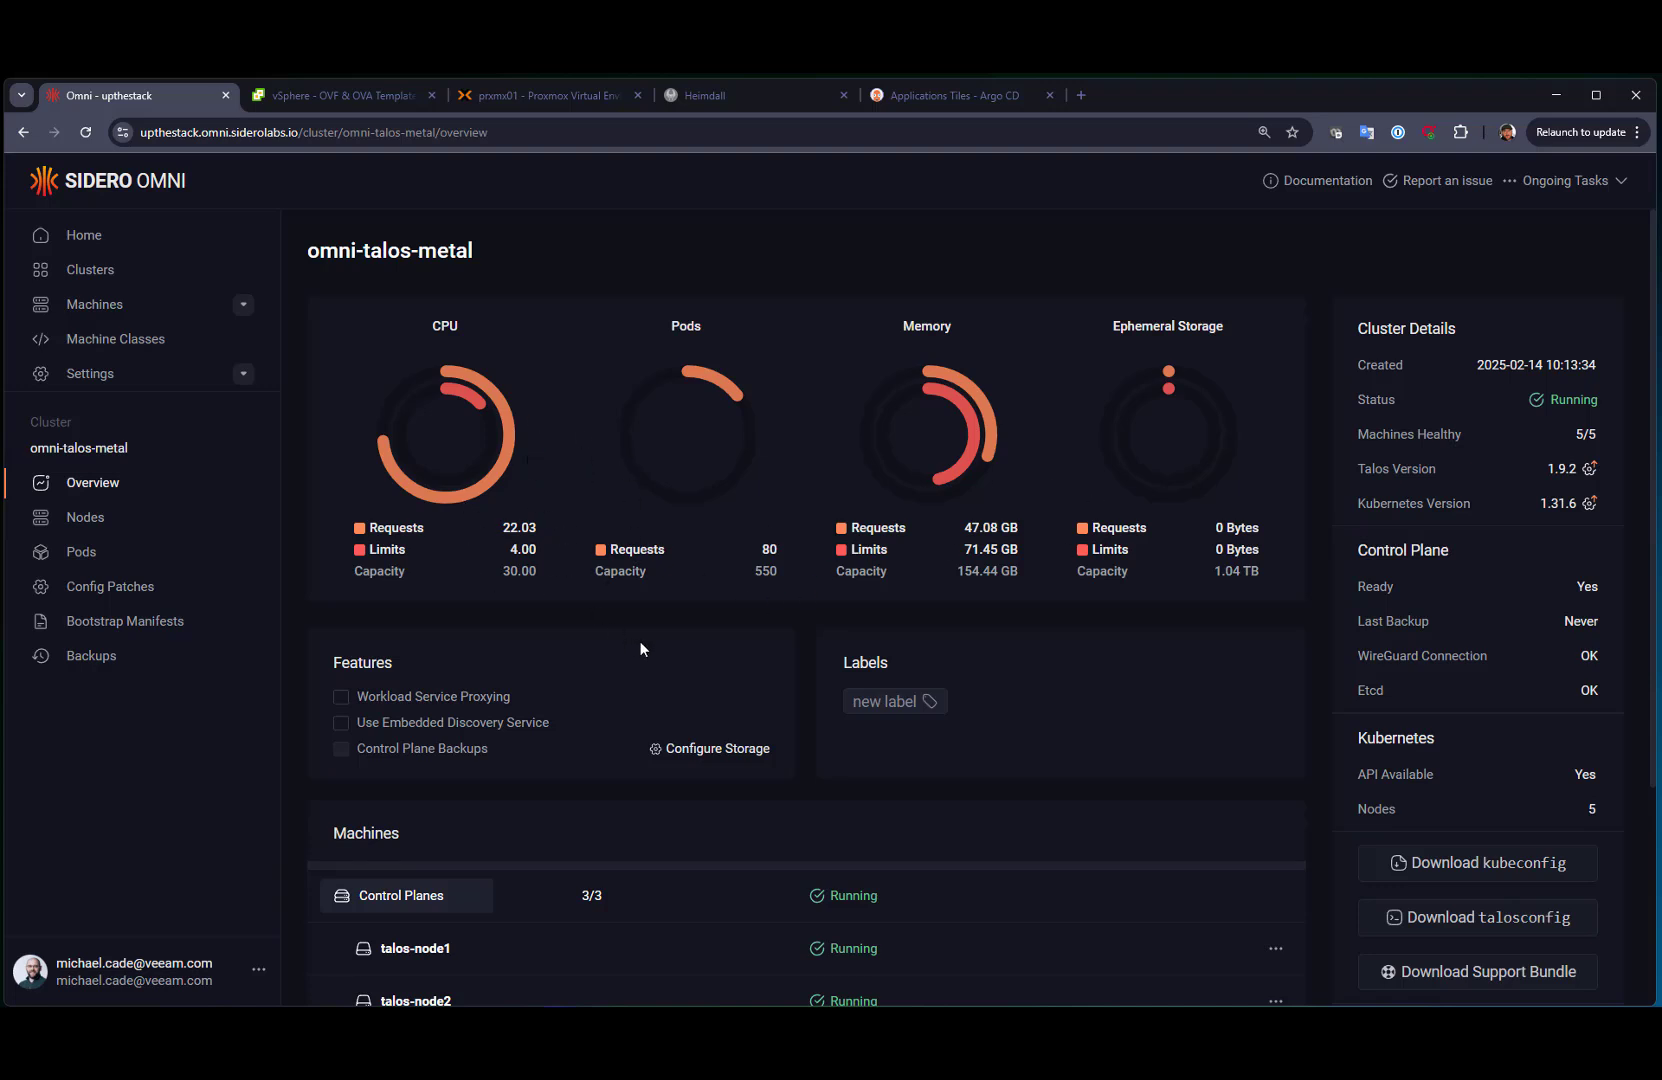
pyautogui.scroll(-1, 644, 755)
pyautogui.scroll(-3, 648, 752)
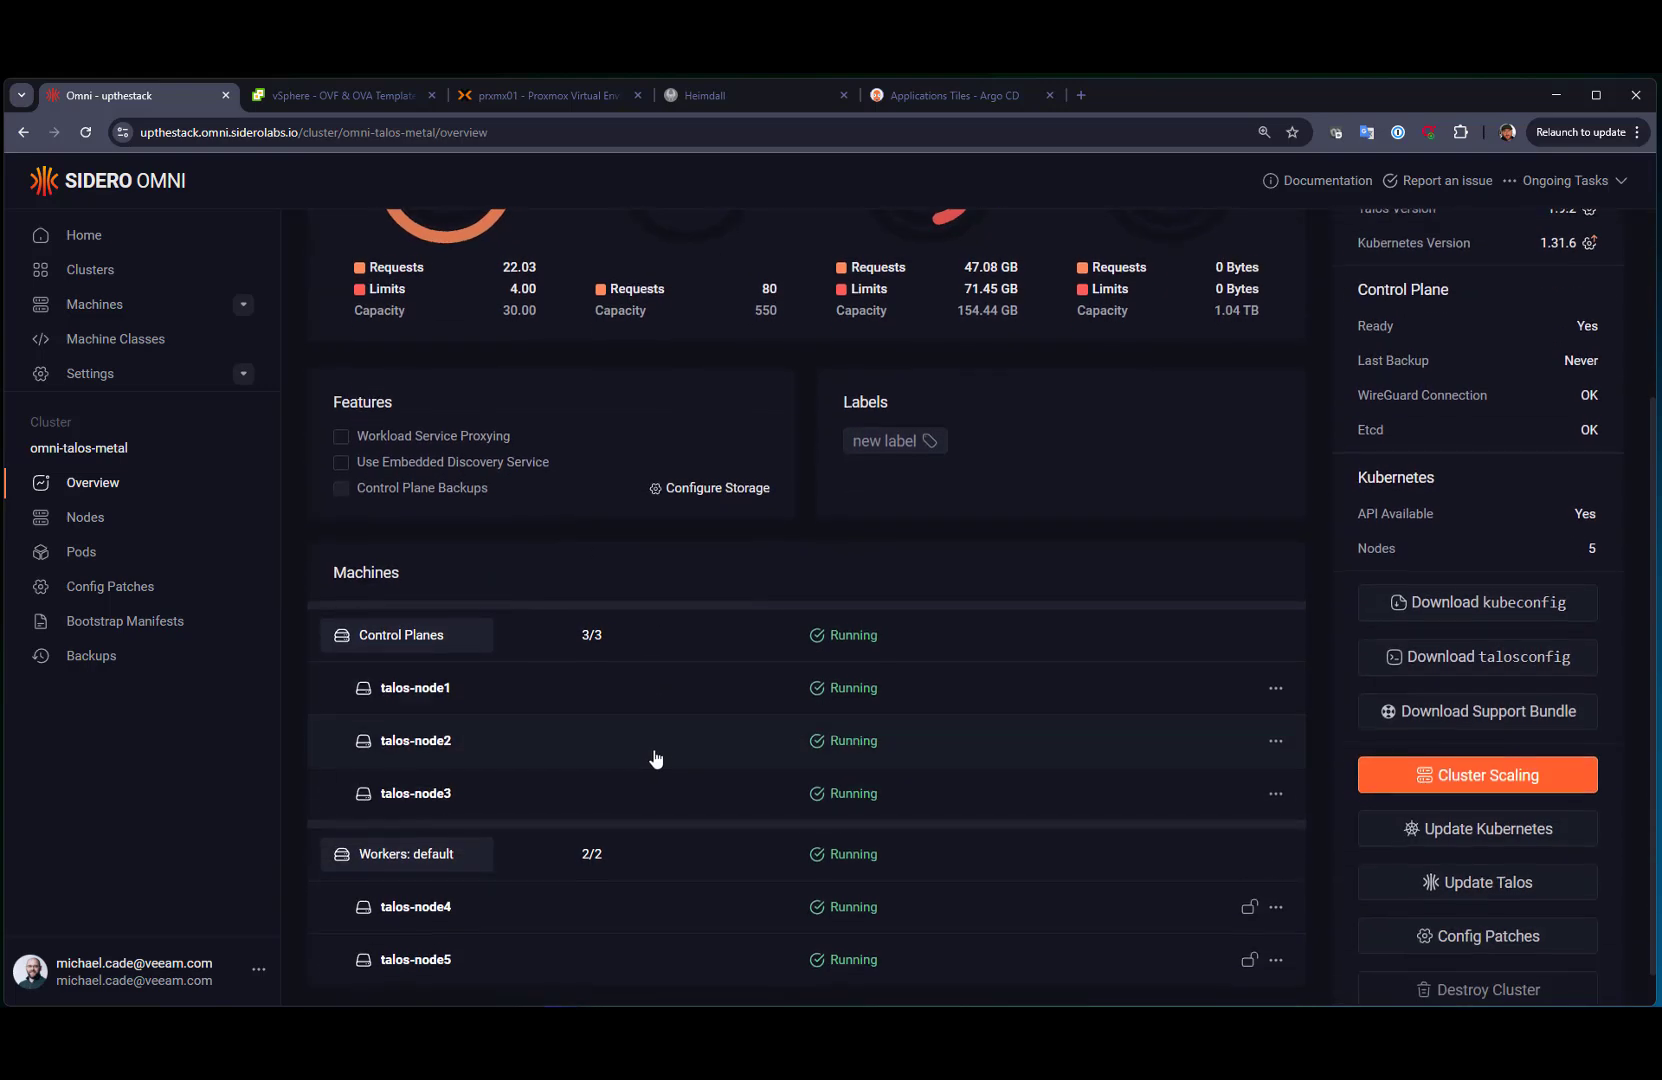
pyautogui.scroll(3, 656, 750)
pyautogui.click(88, 520)
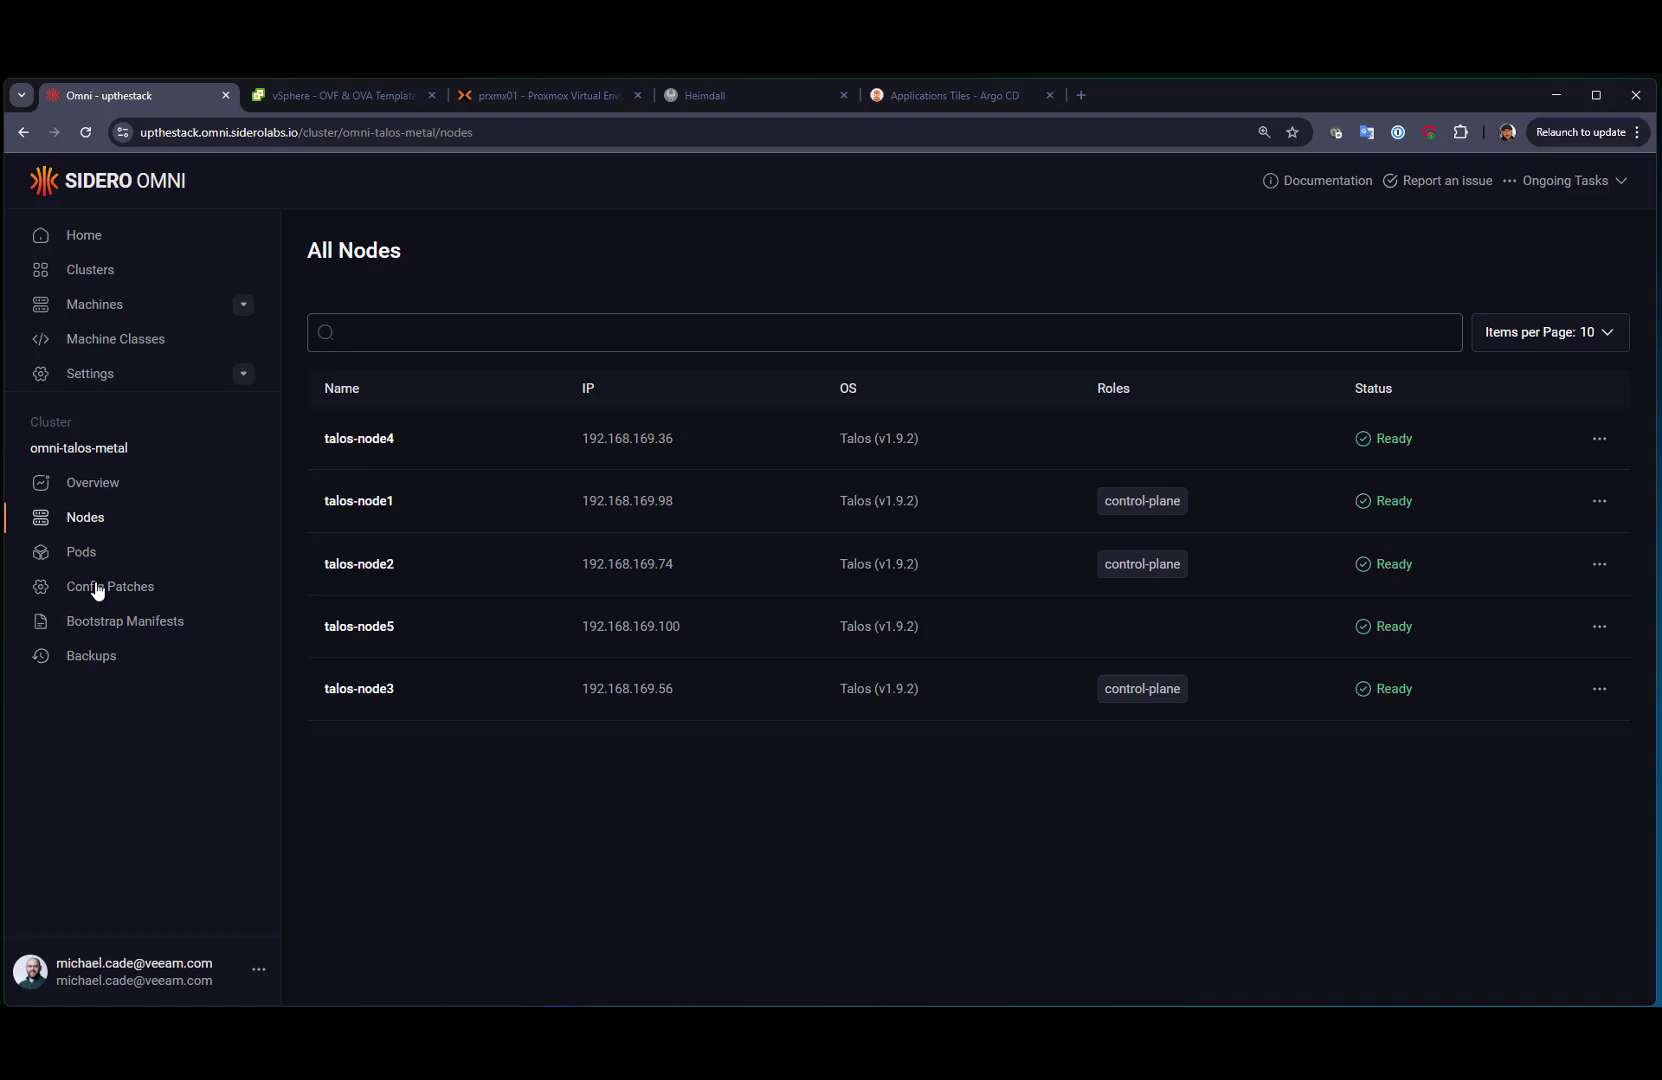
pyautogui.click(82, 552)
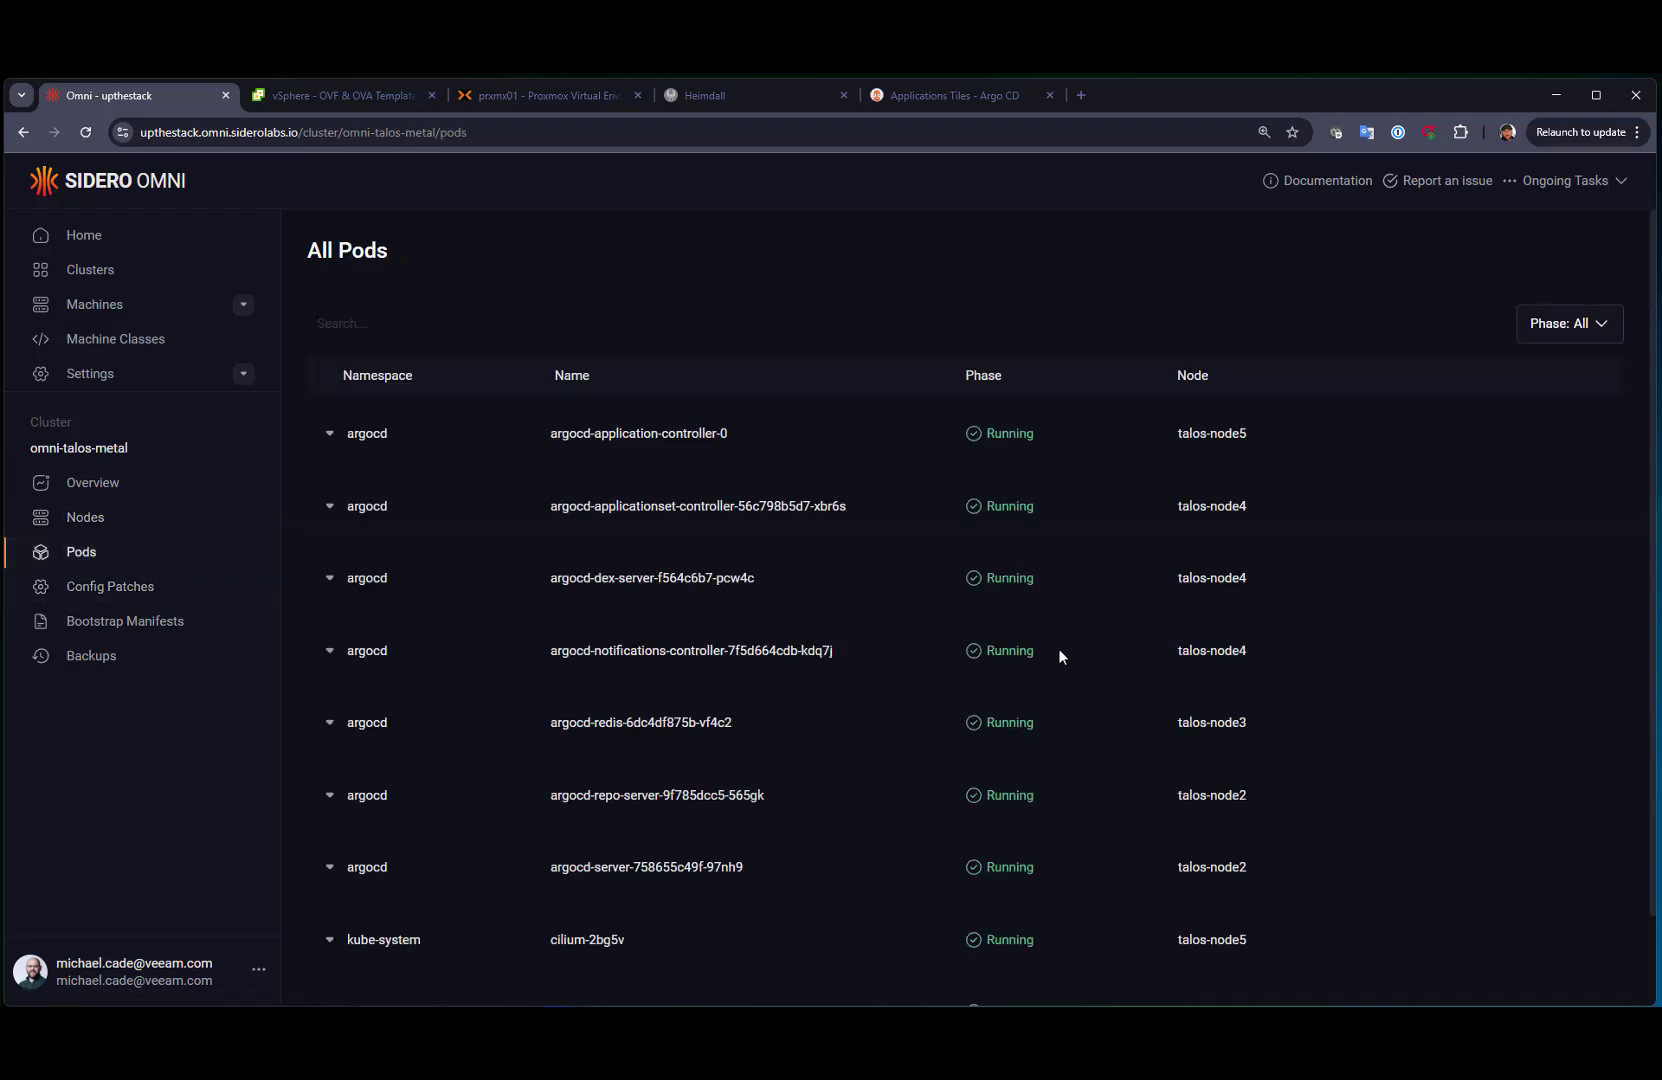
pyautogui.scroll(-1, 1060, 656)
pyautogui.click(182, 592)
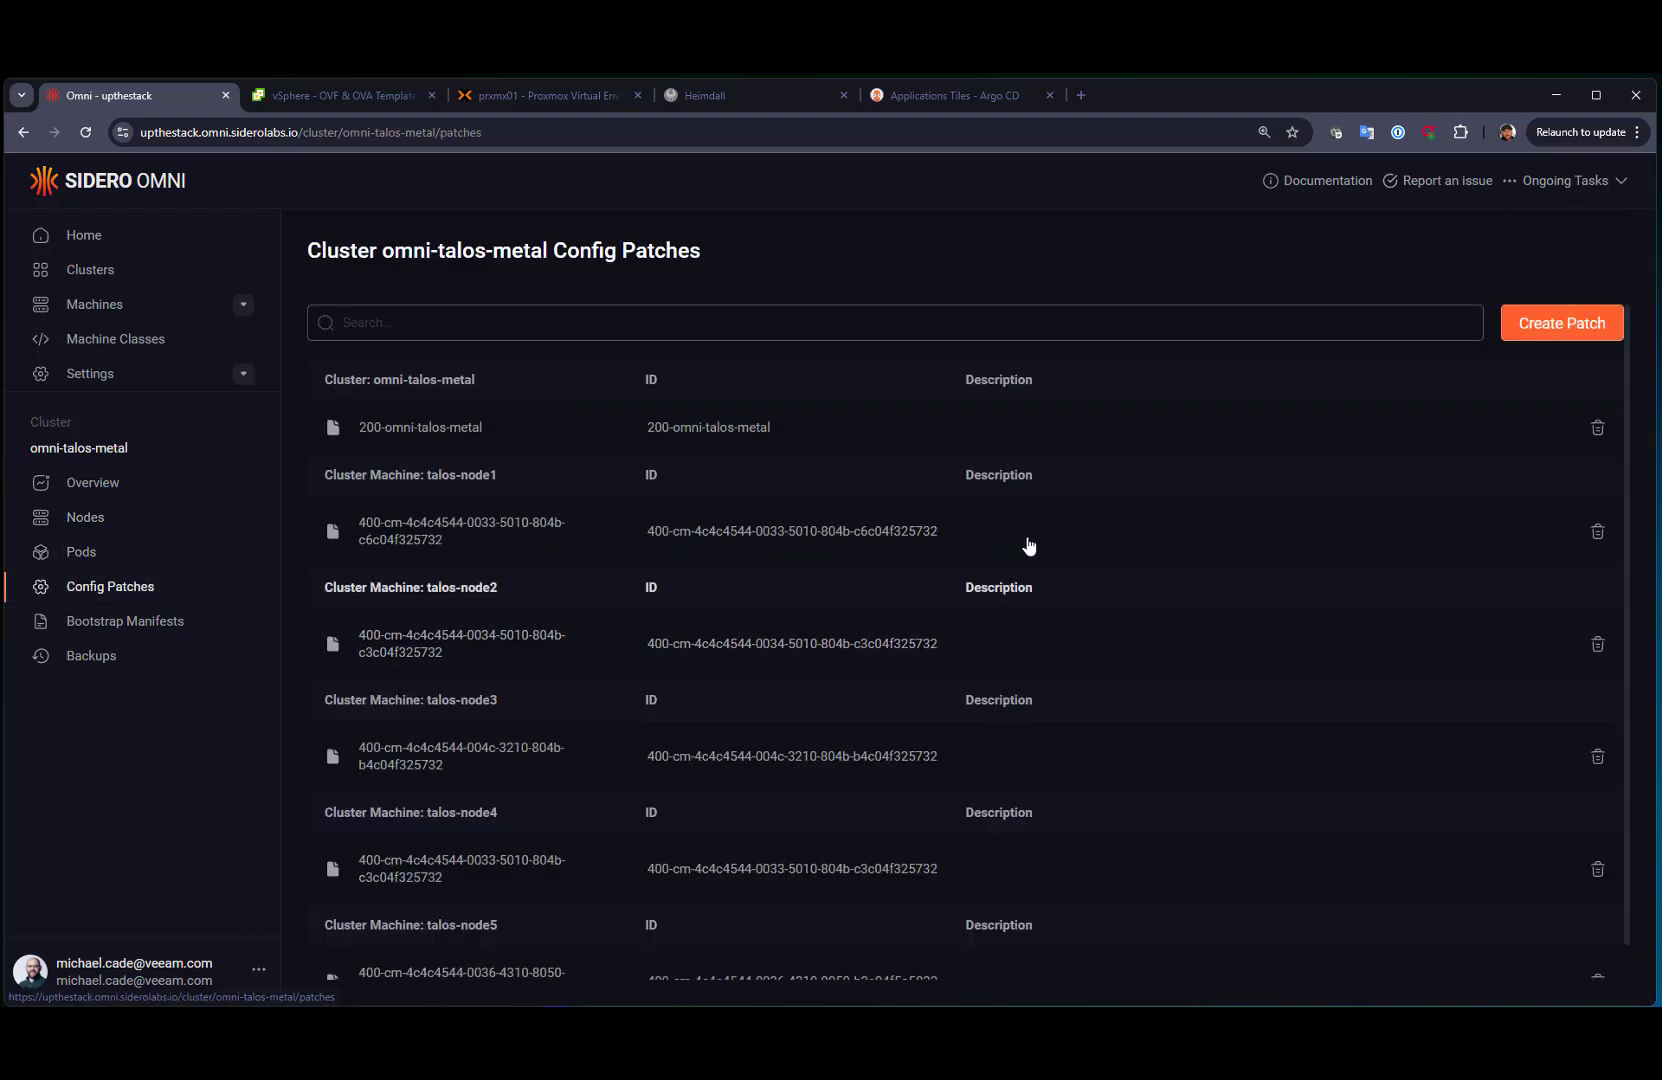
pyautogui.scroll(-1, 1000, 604)
pyautogui.scroll(1, 1000, 604)
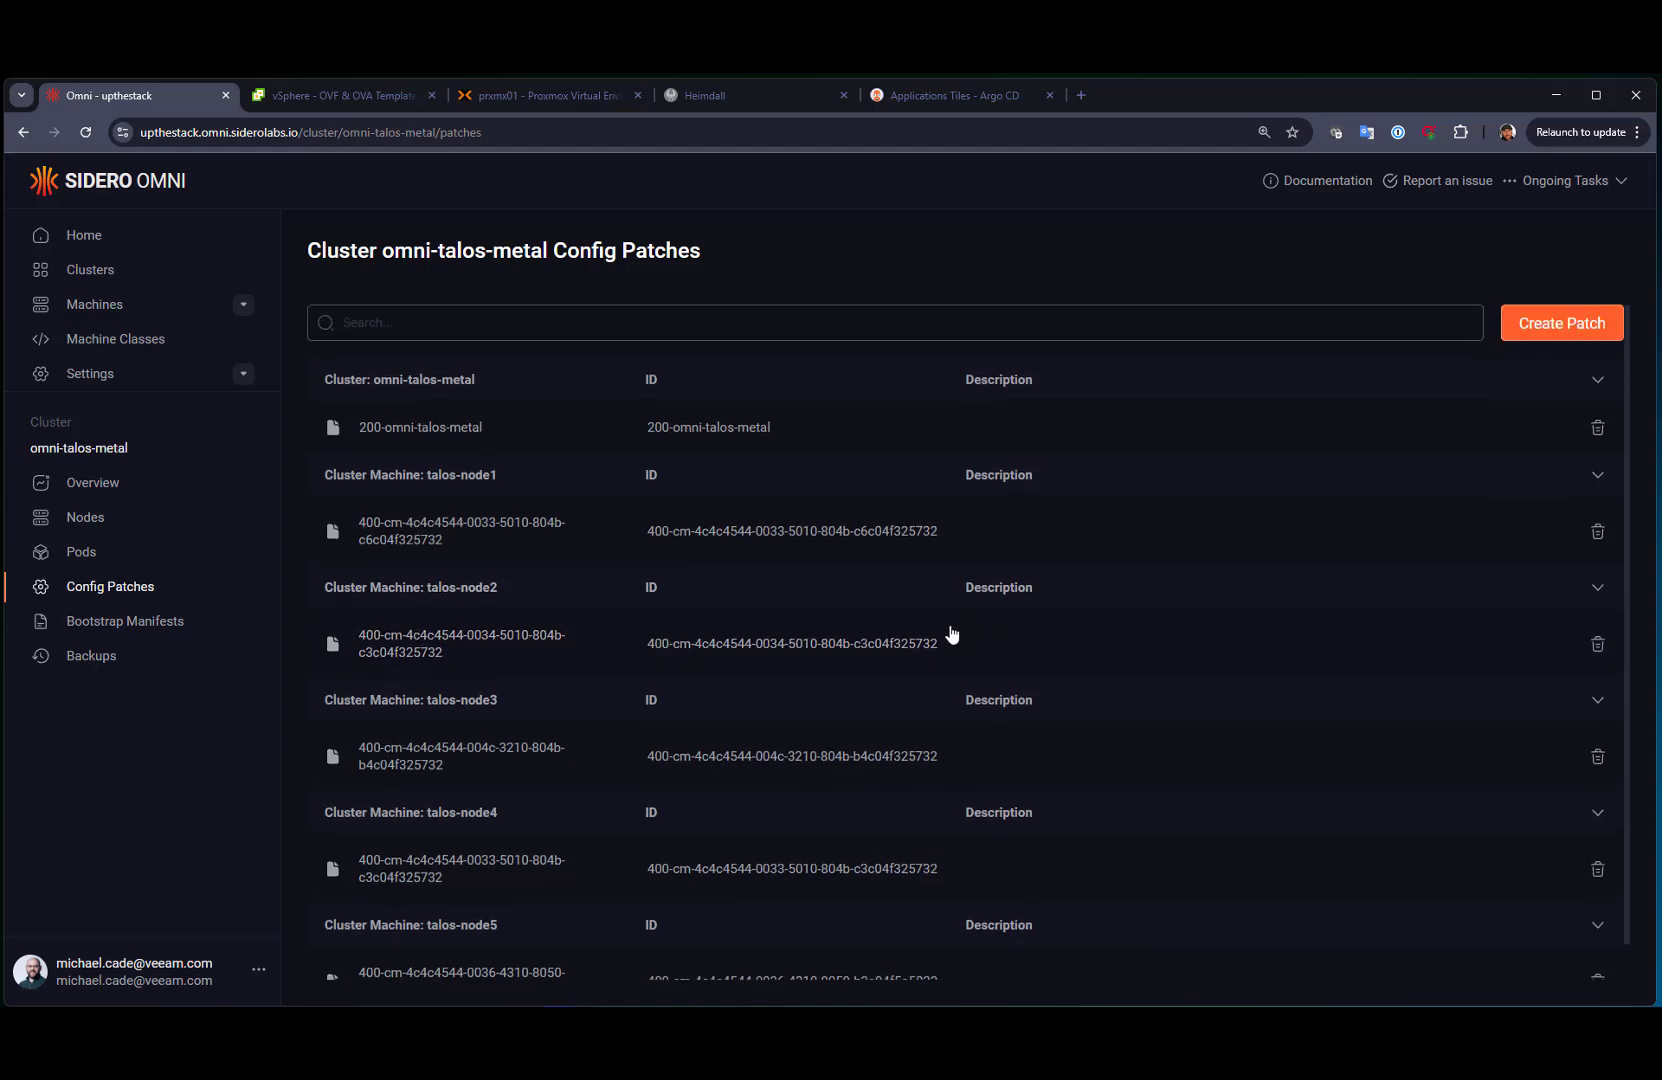
pyautogui.click(134, 621)
pyautogui.click(132, 656)
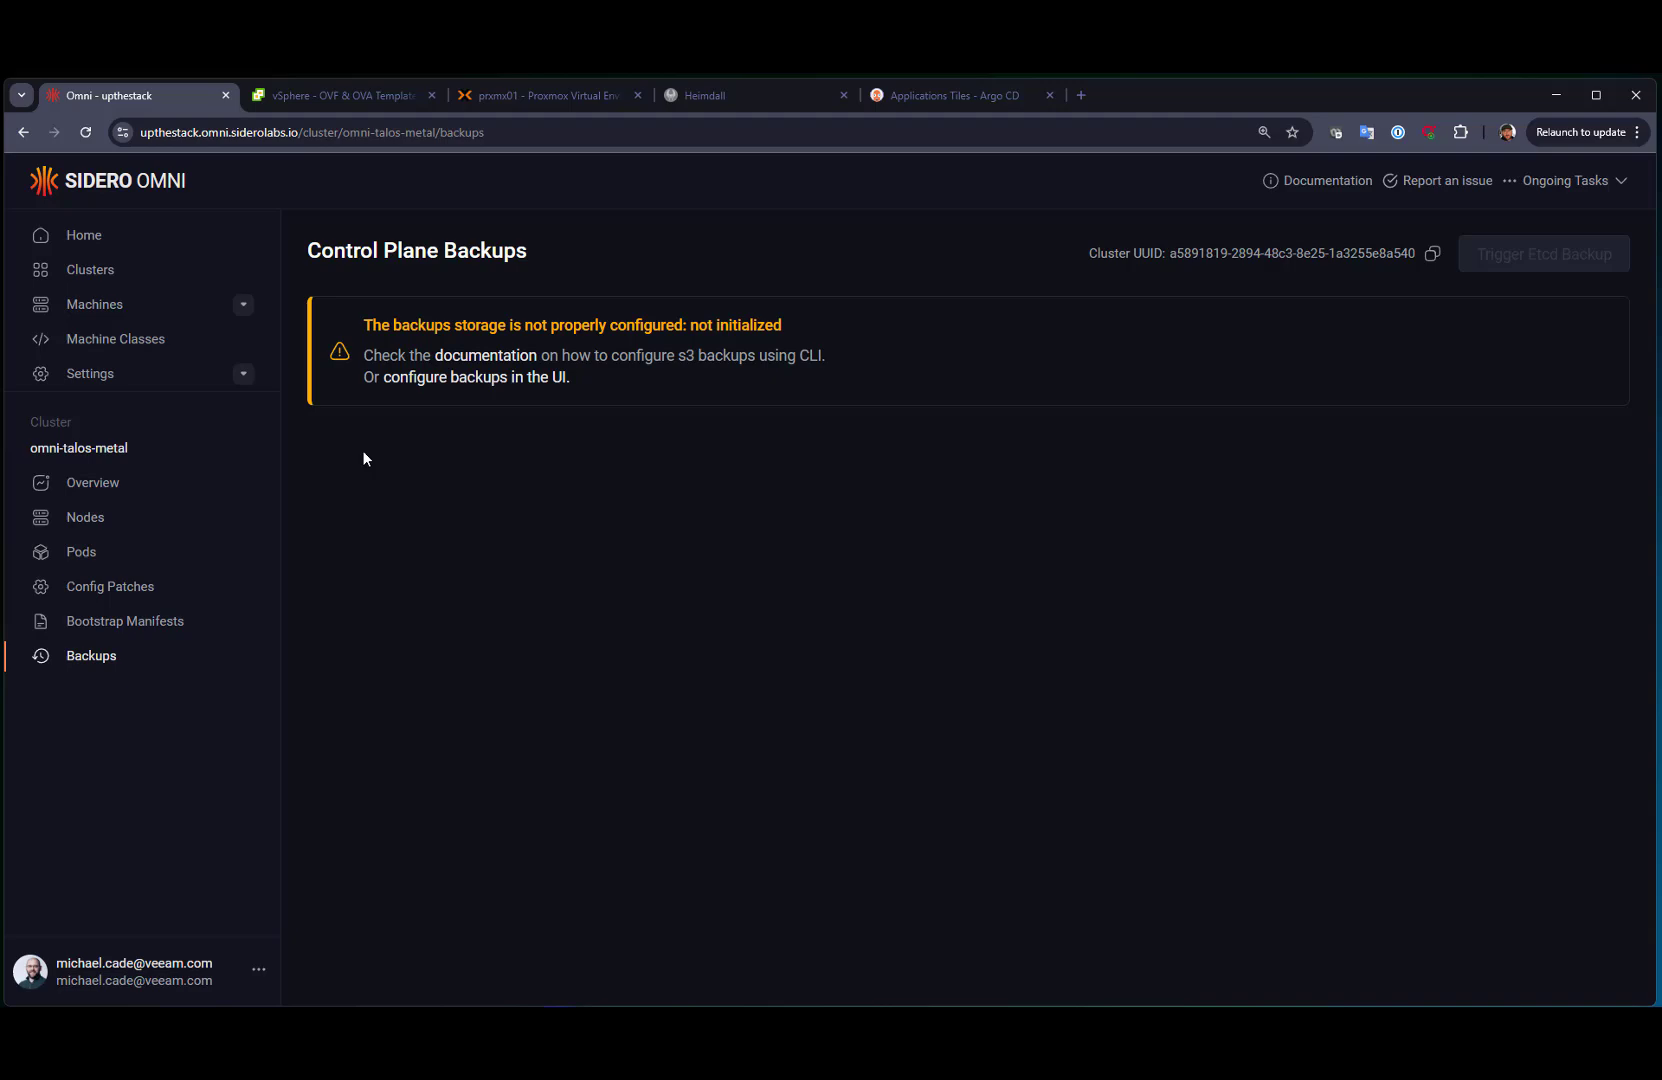
pyautogui.click(84, 484)
pyautogui.scroll(-3, 1198, 660)
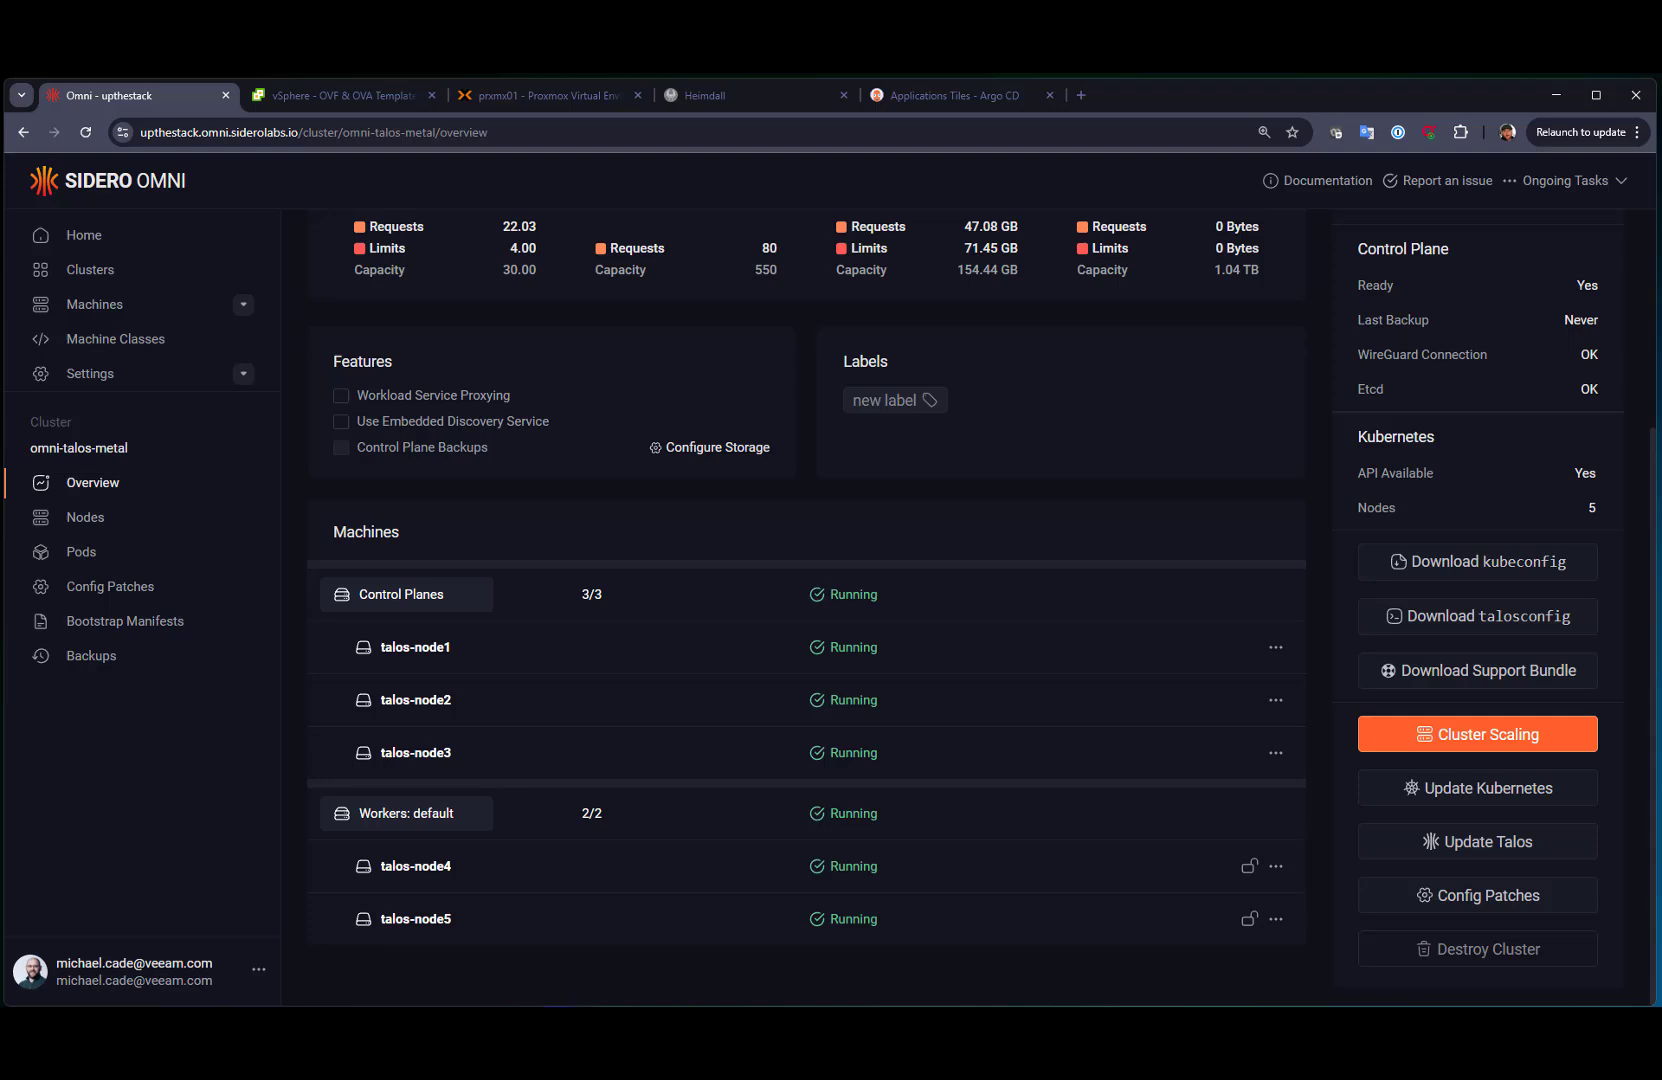
# In a new terminal, run kubectl get nodes and kubectl get ns on the cluster.
pyautogui.press('super+1')
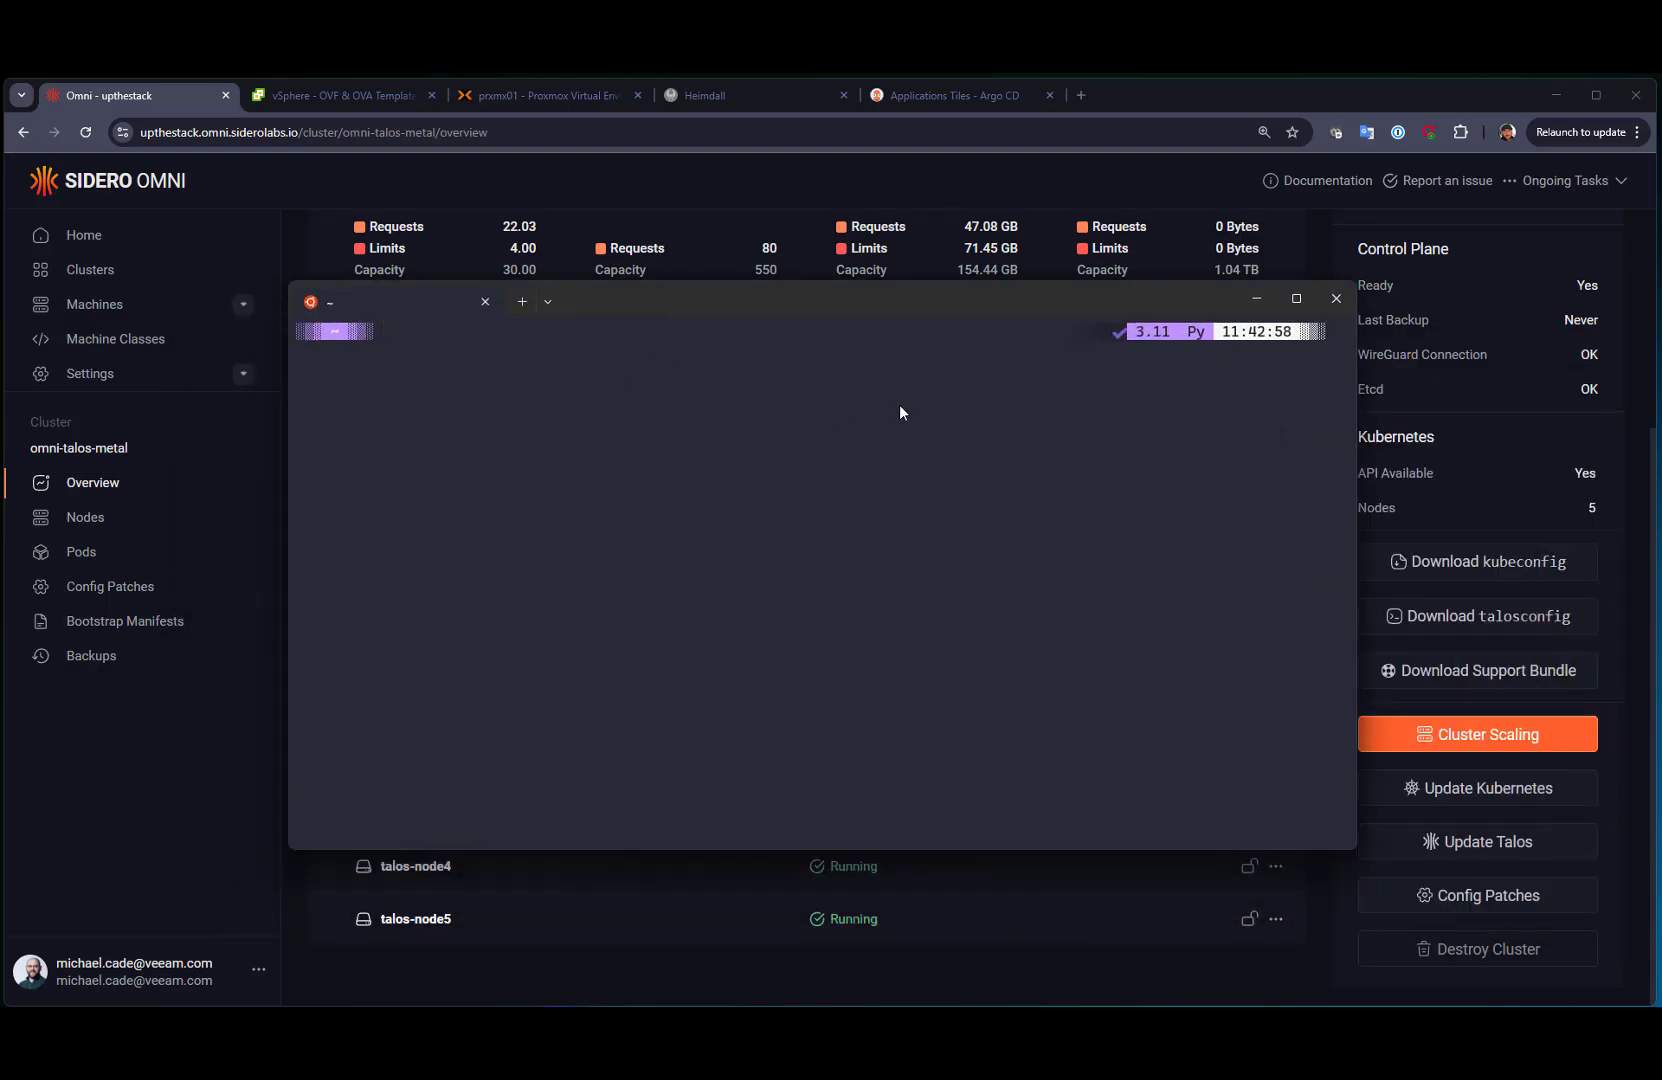
pyautogui.write('kubectl get nodes')
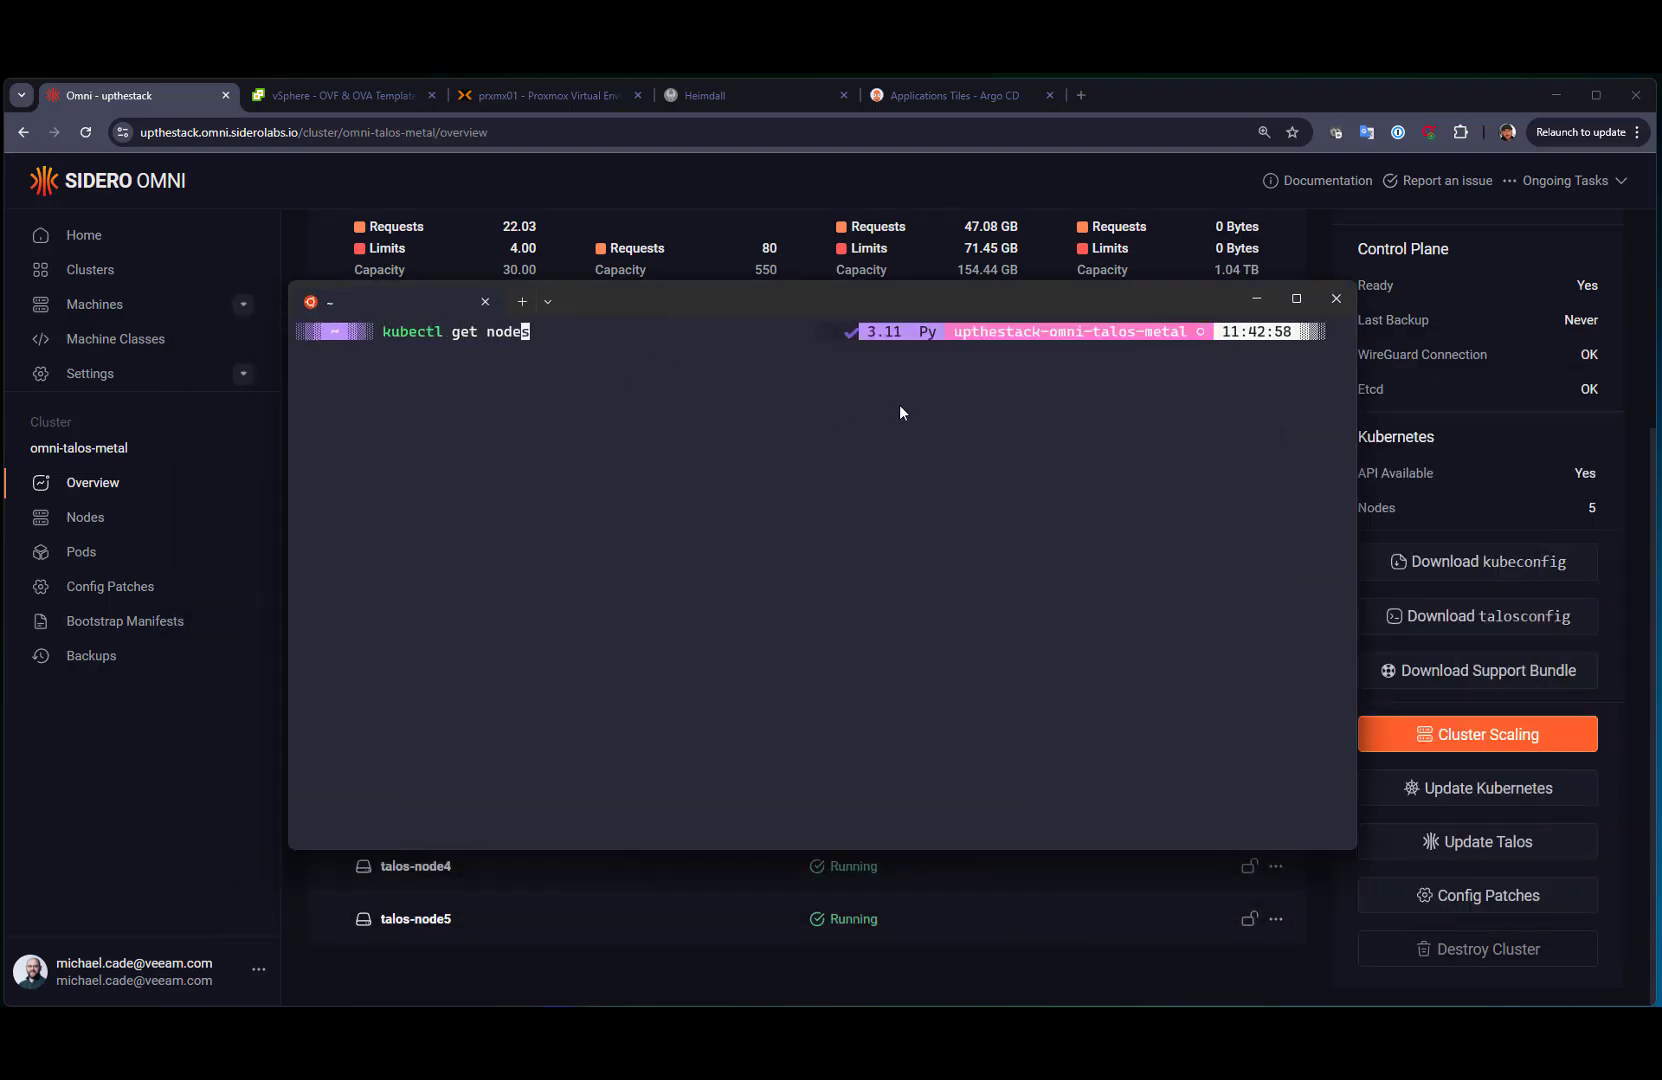
pyautogui.press('Return')
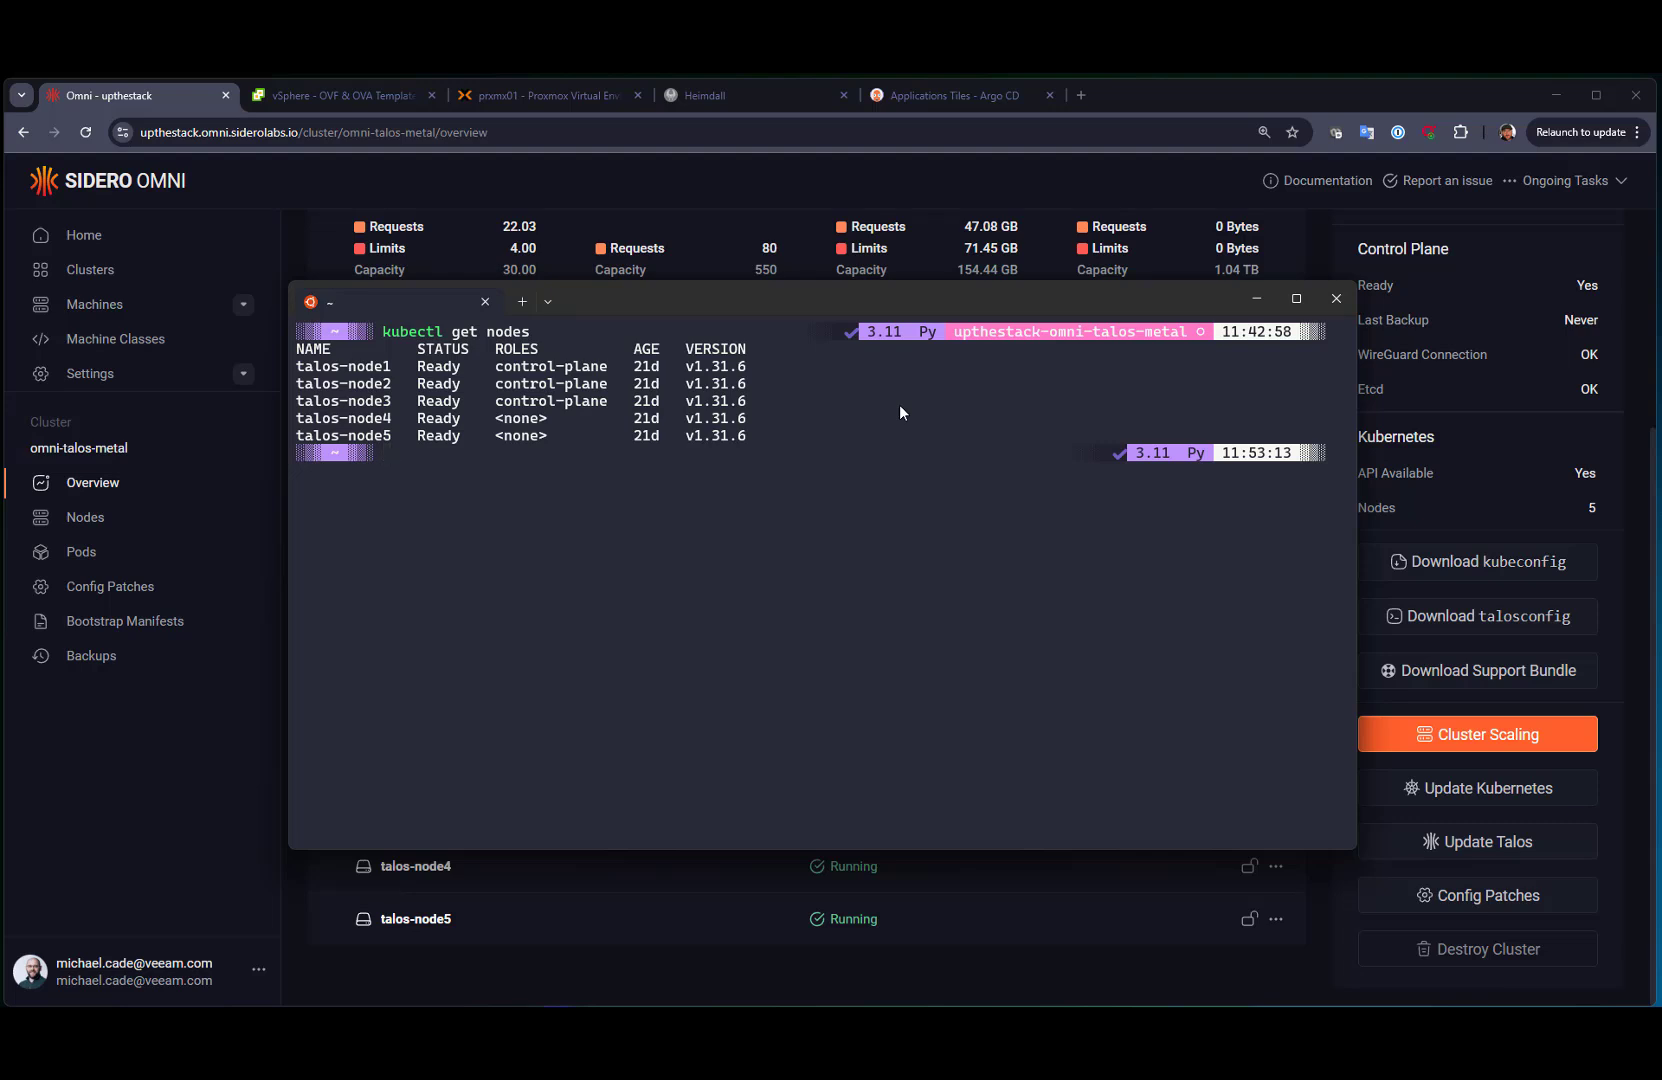
pyautogui.write('kubectl get ns')
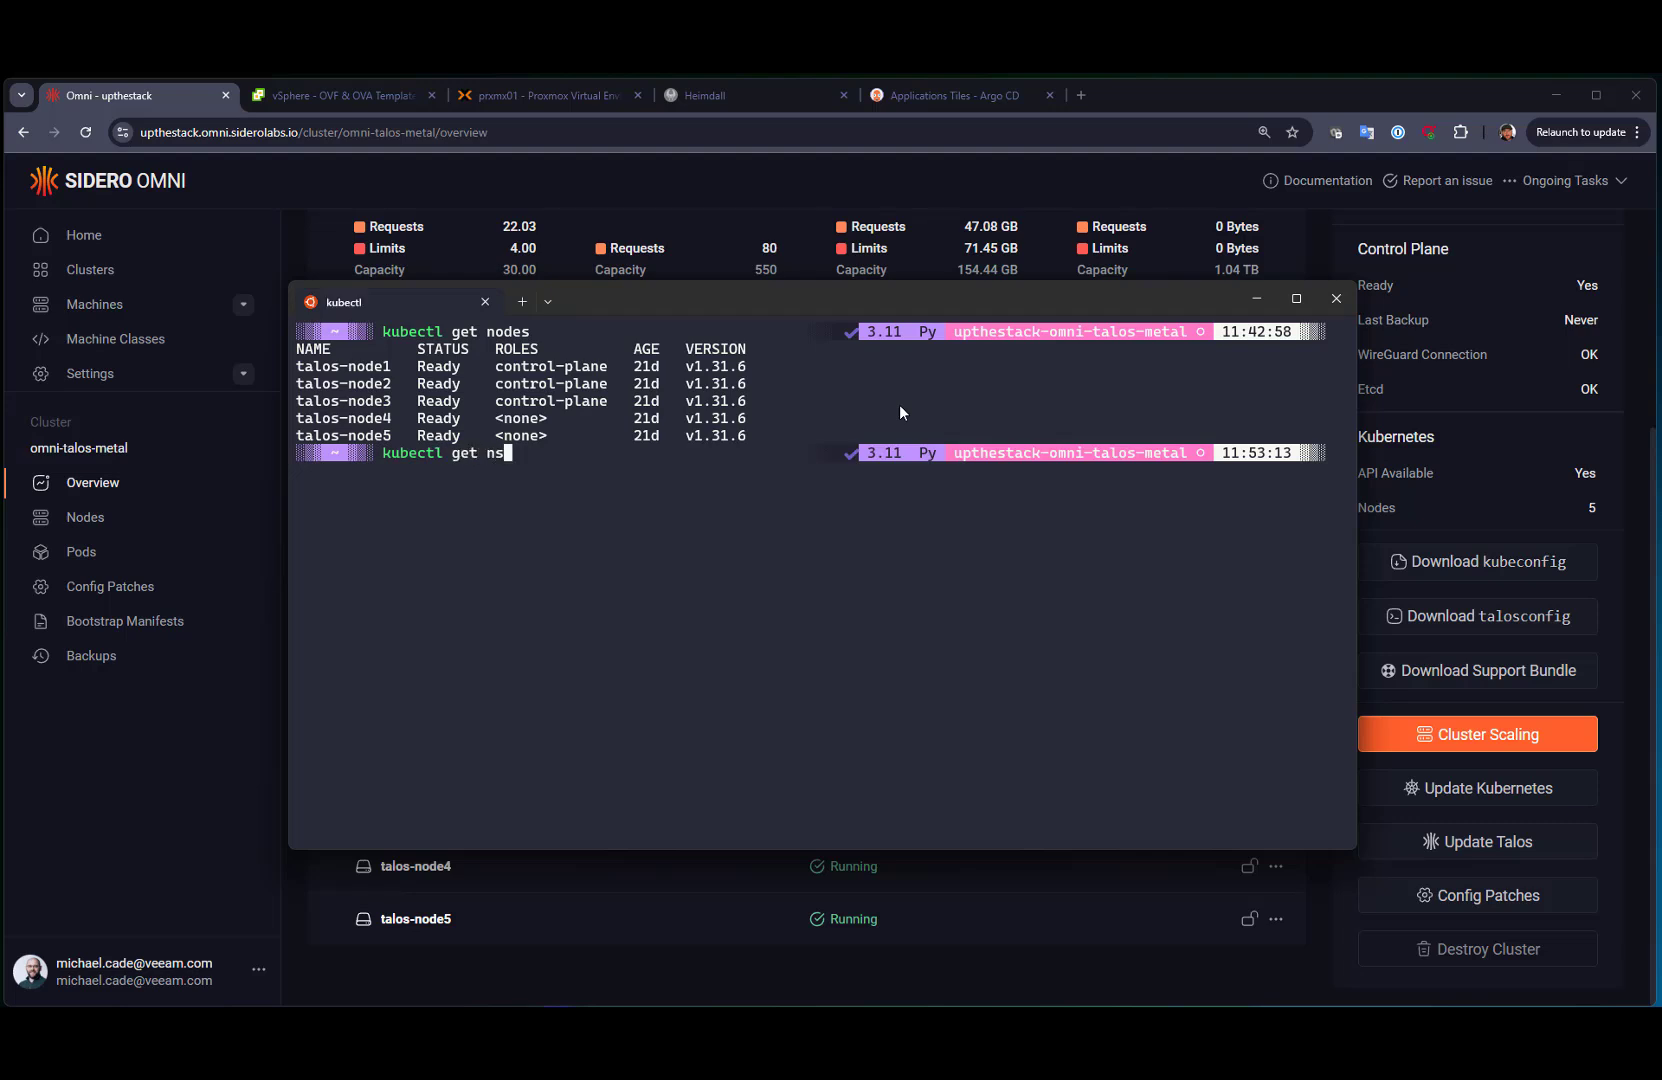
pyautogui.press('Return')
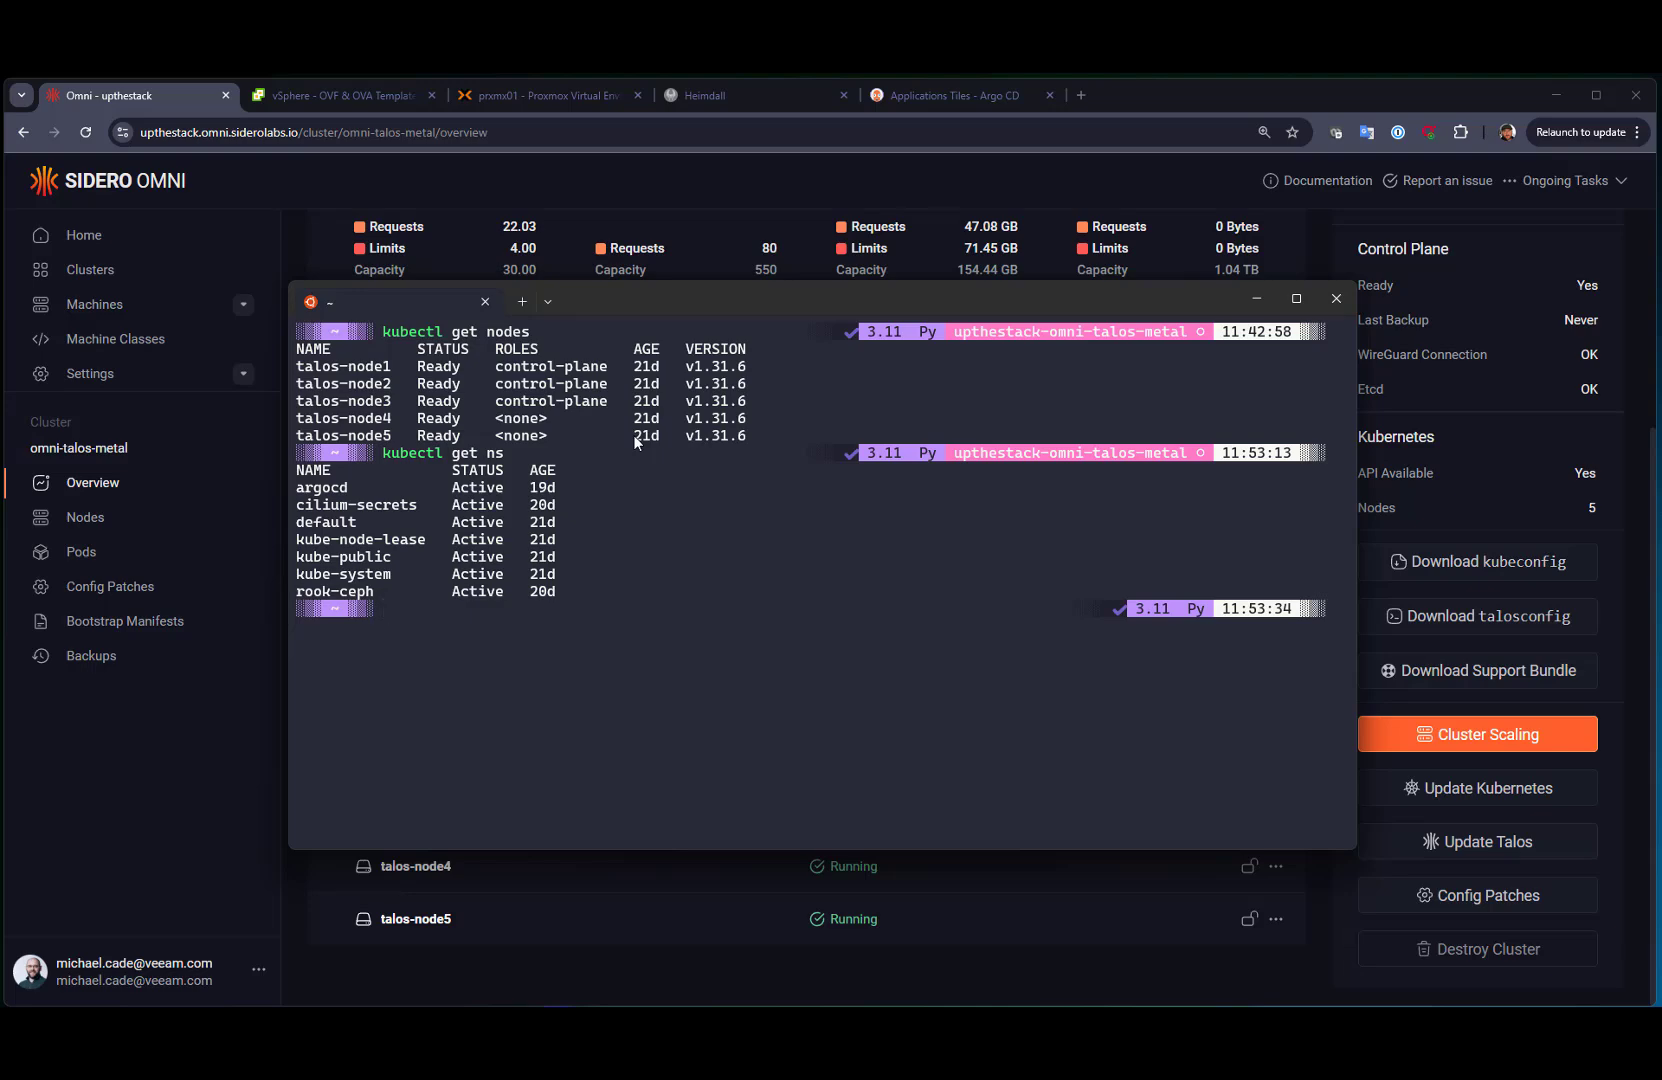
# Switch to the Argo CD Applications Tiles tab showing four Healthy, Synced apps.
pyautogui.click(941, 95)
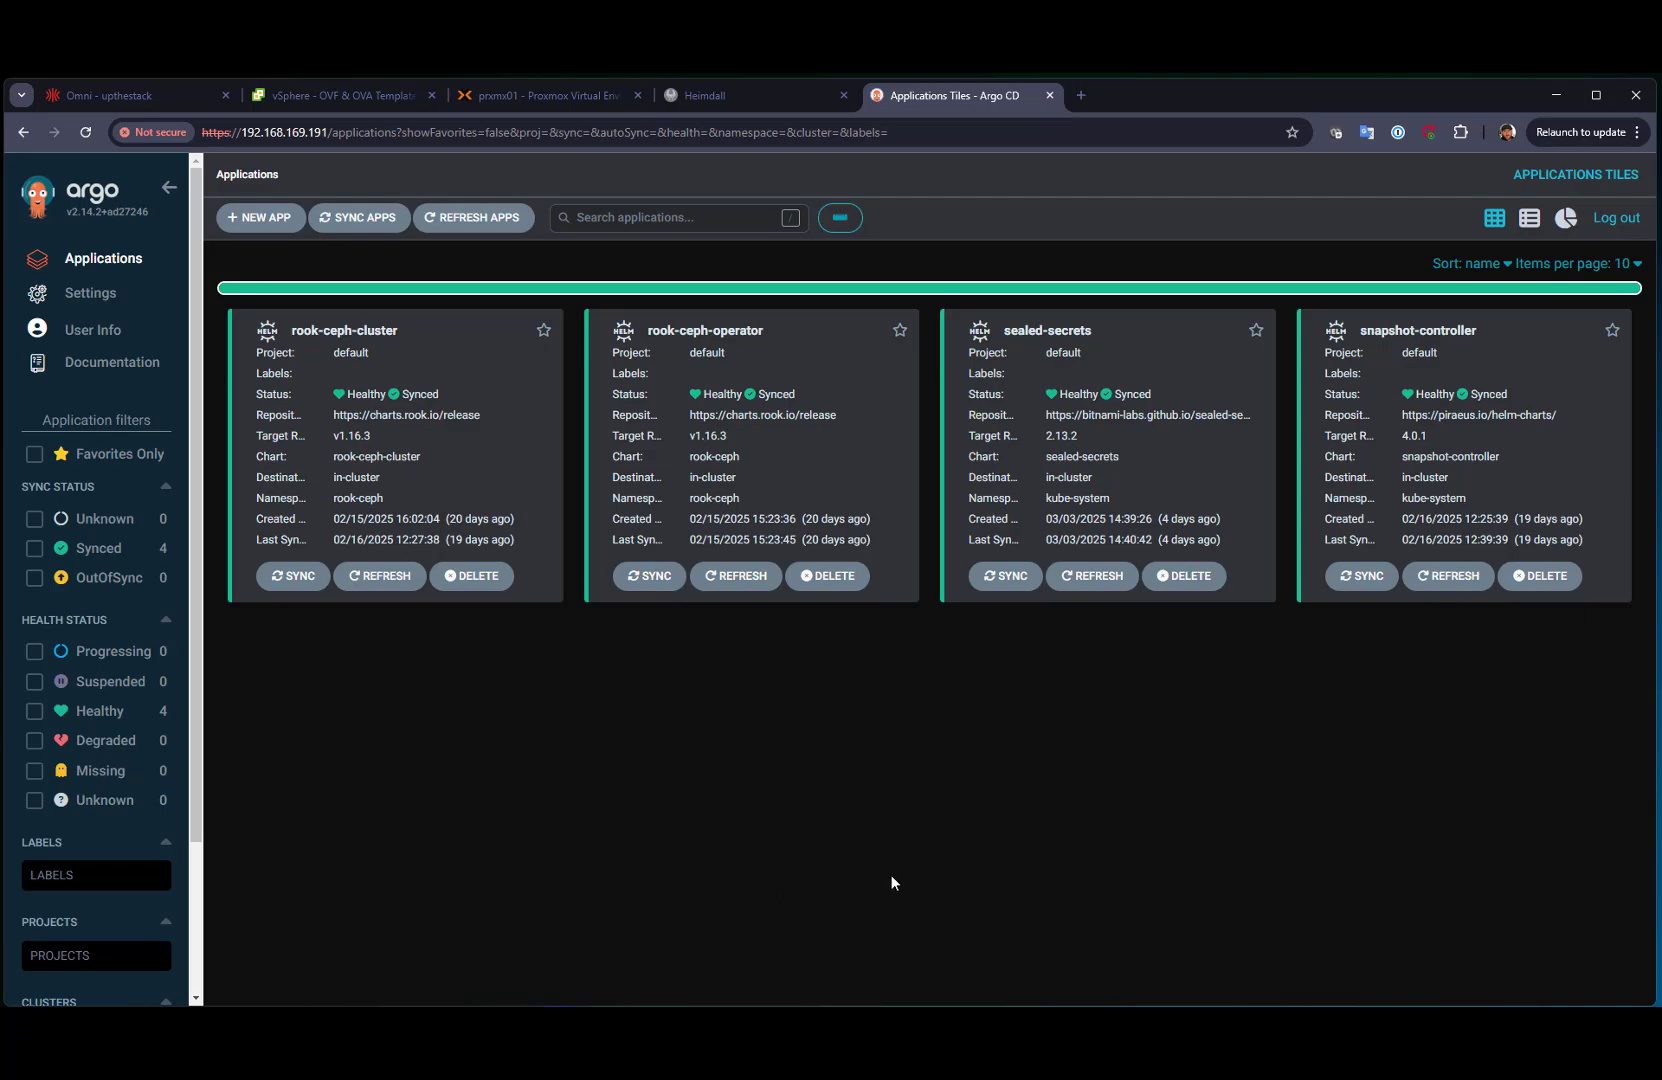
# Go to the vSphere Home dashboard, zoom the page in, and collapse Recent Tasks.
pyautogui.click(325, 96)
pyautogui.click(22, 200)
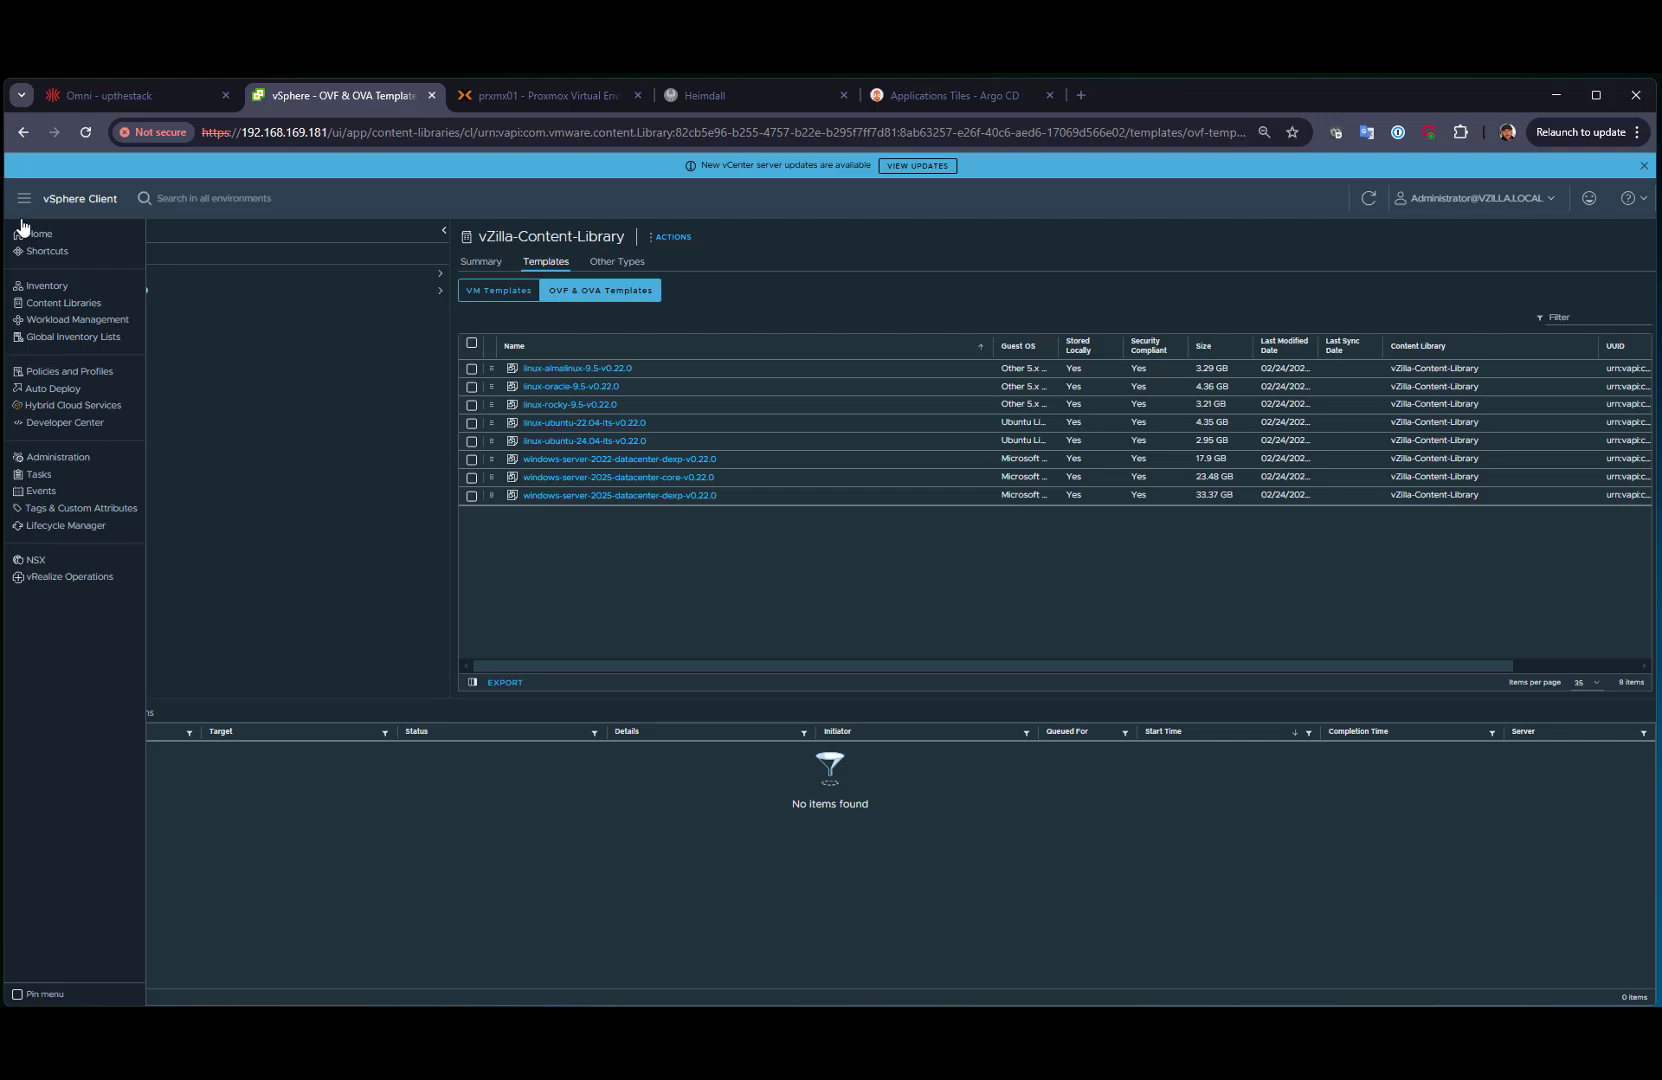
pyautogui.click(42, 236)
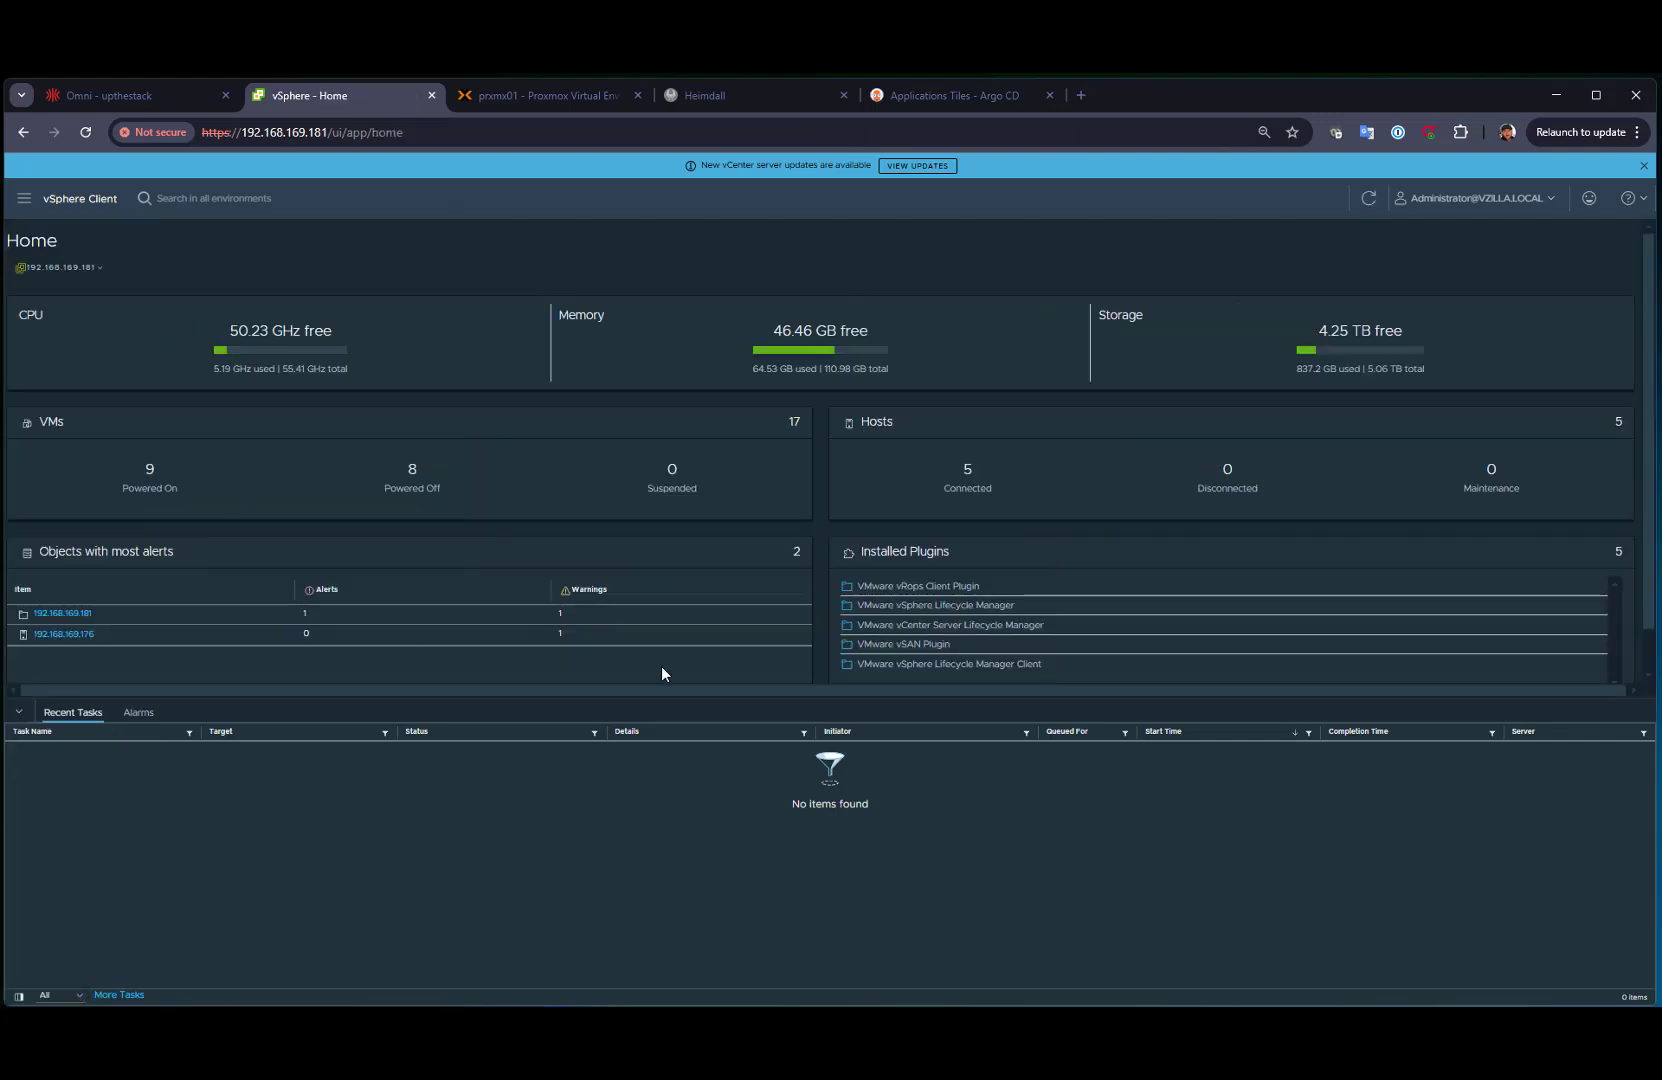
pyautogui.hotkey('ctrl', '+')
pyautogui.hotkey('ctrl', '+')
pyautogui.hotkey('ctrl', '+')
pyautogui.hotkey('ctrl', '+')
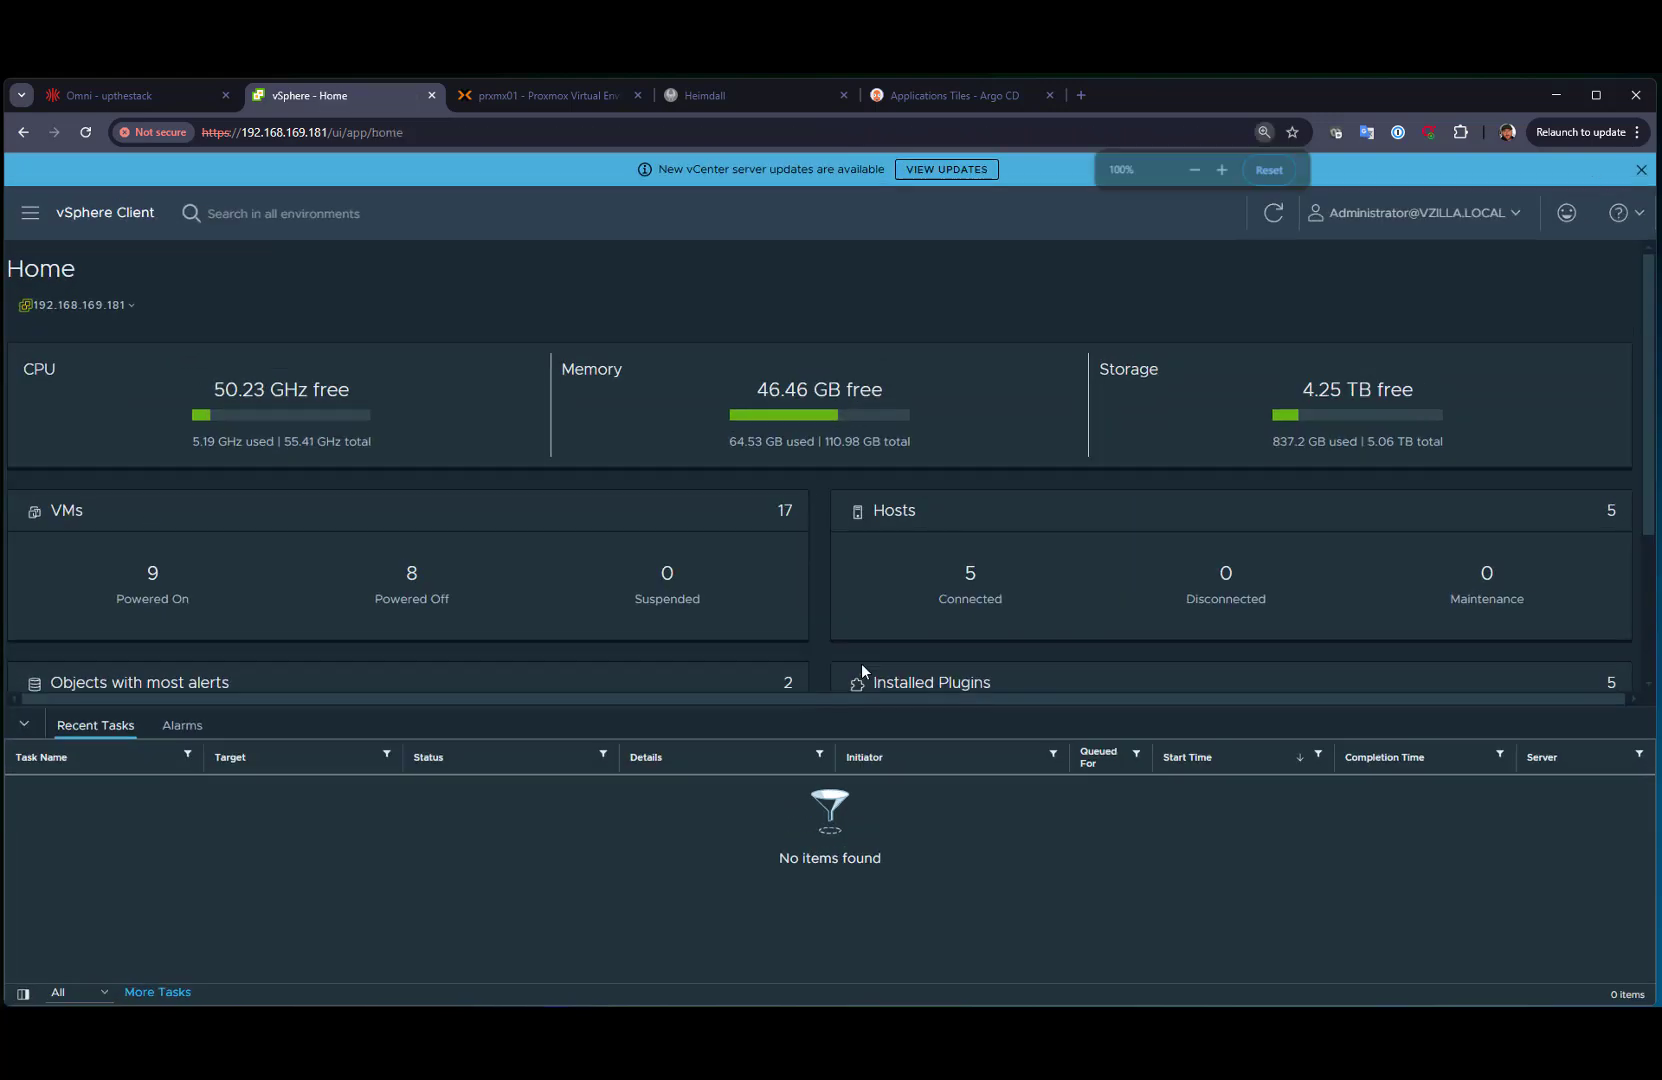
pyautogui.click(27, 729)
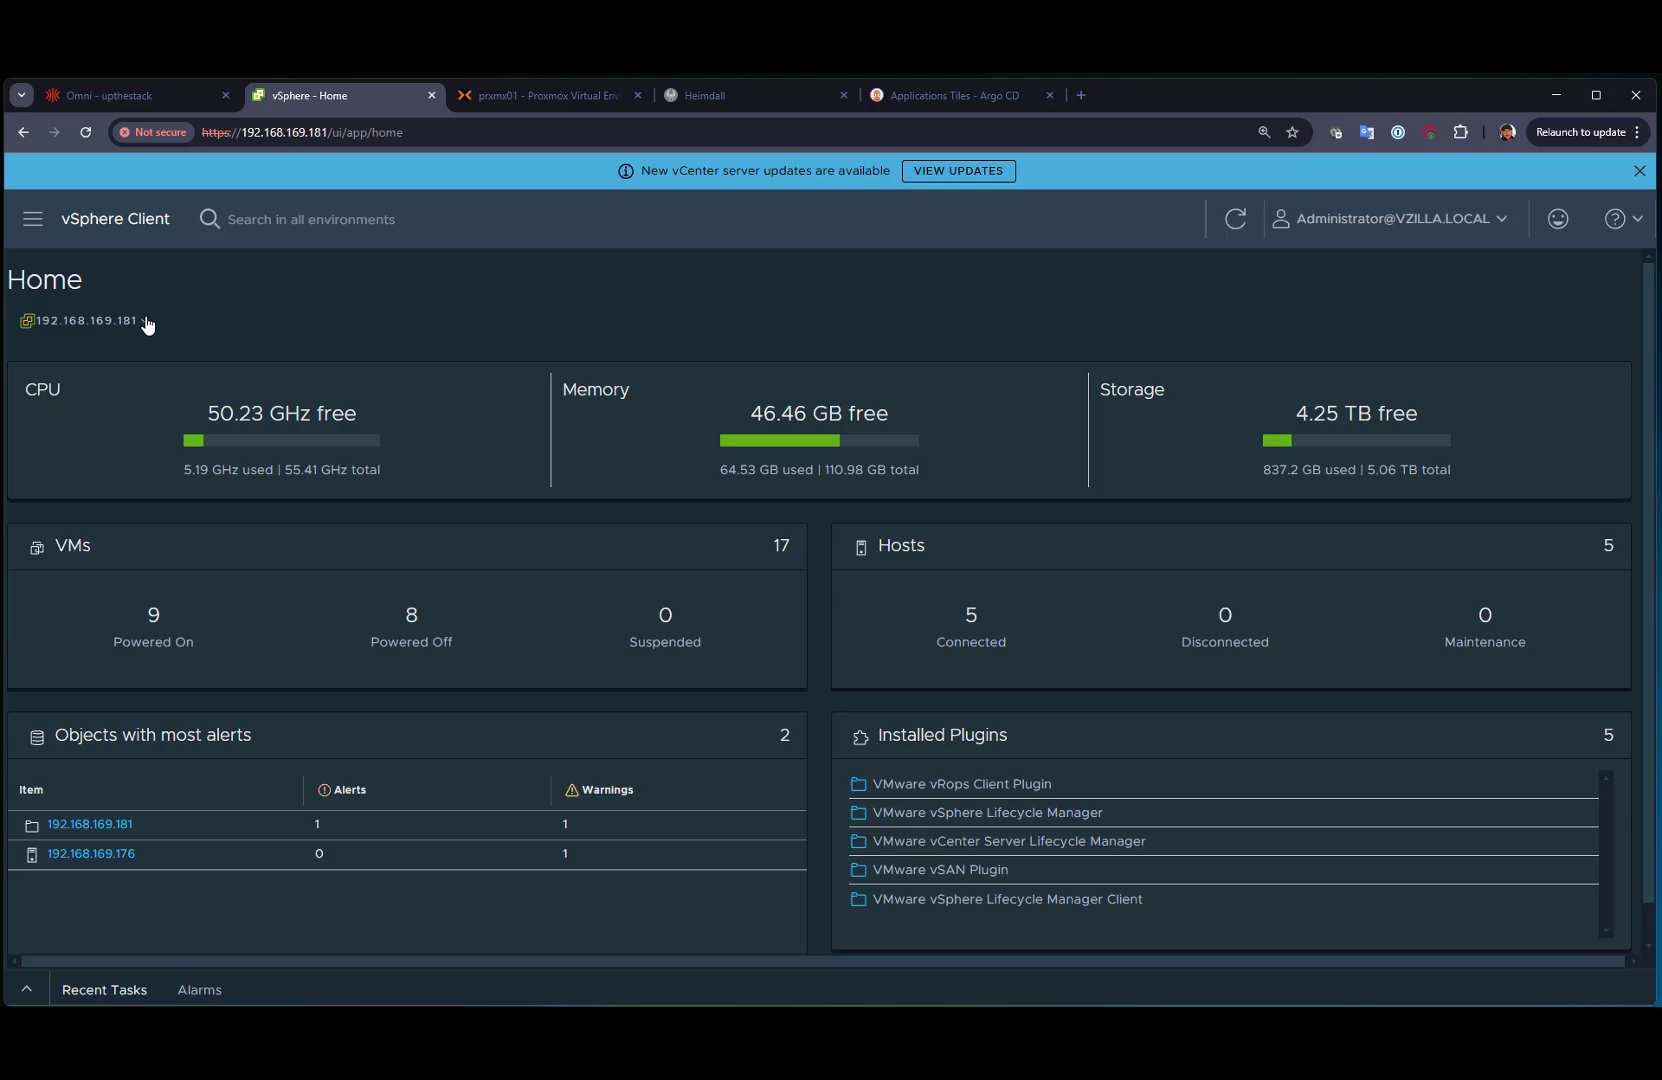
# Show vCenter 192.168.169.181 in Hosts and Clusters with the Veeam pool expanded.
pyautogui.click(33, 219)
pyautogui.click(100, 345)
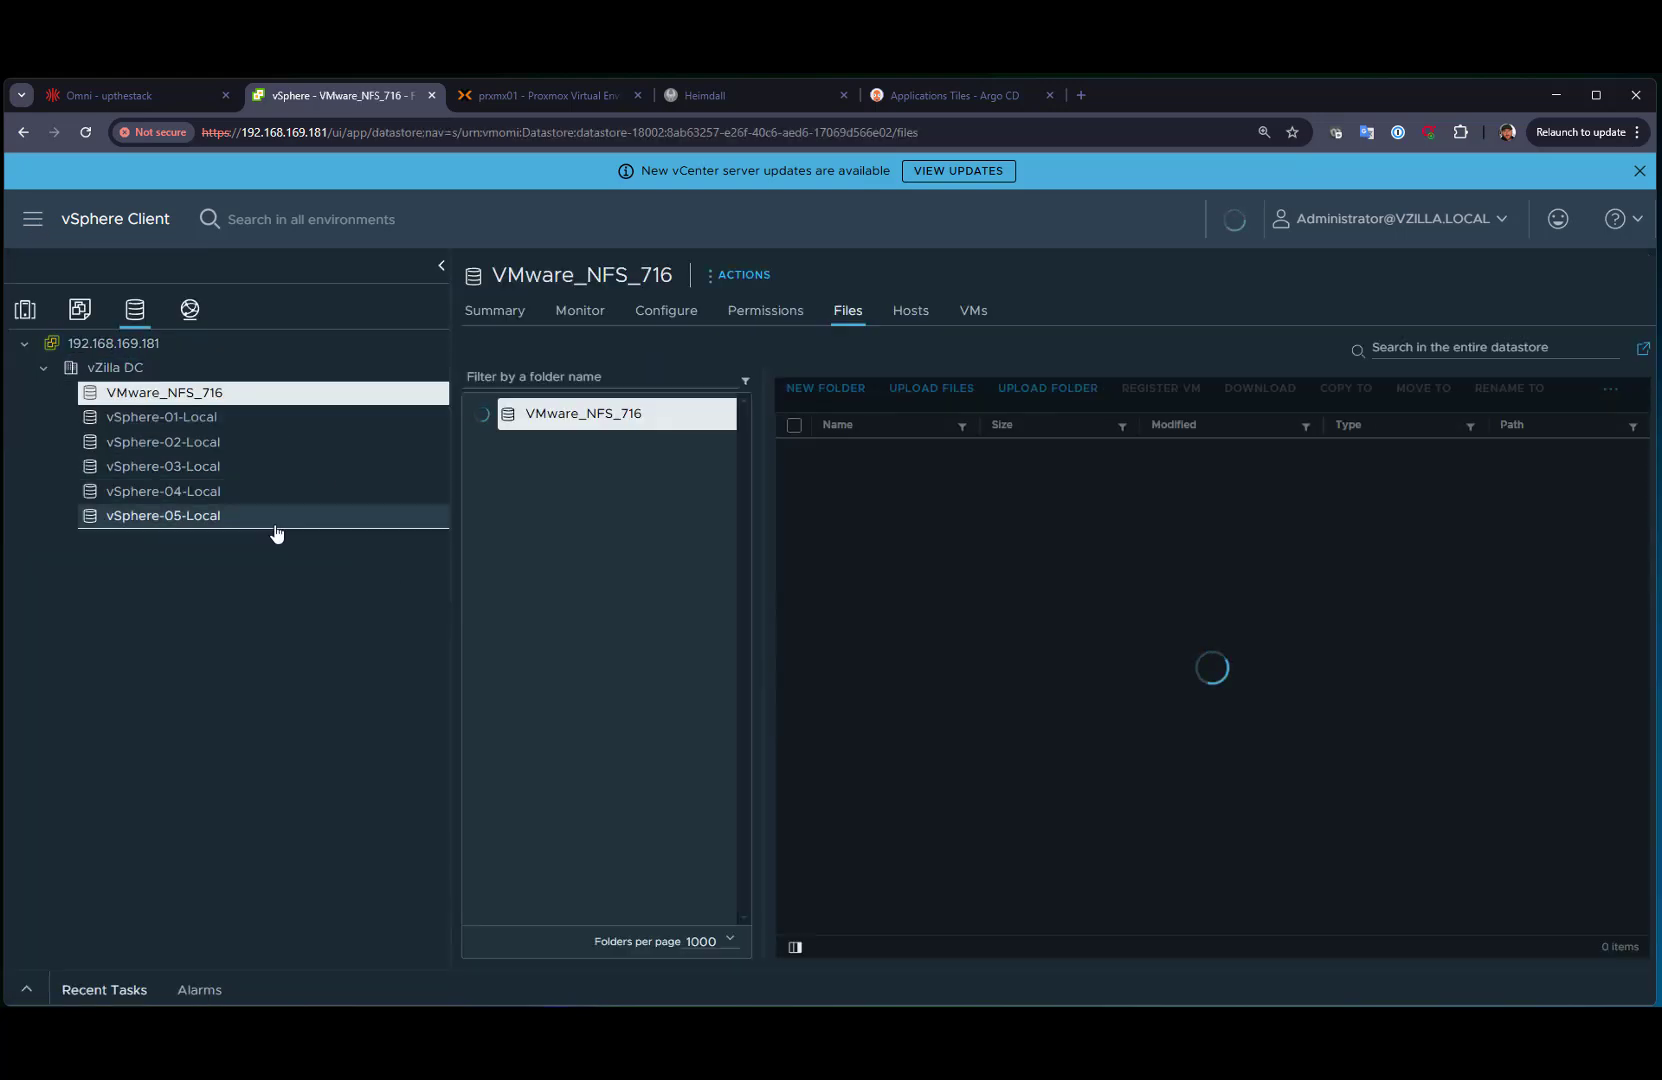
pyautogui.click(25, 309)
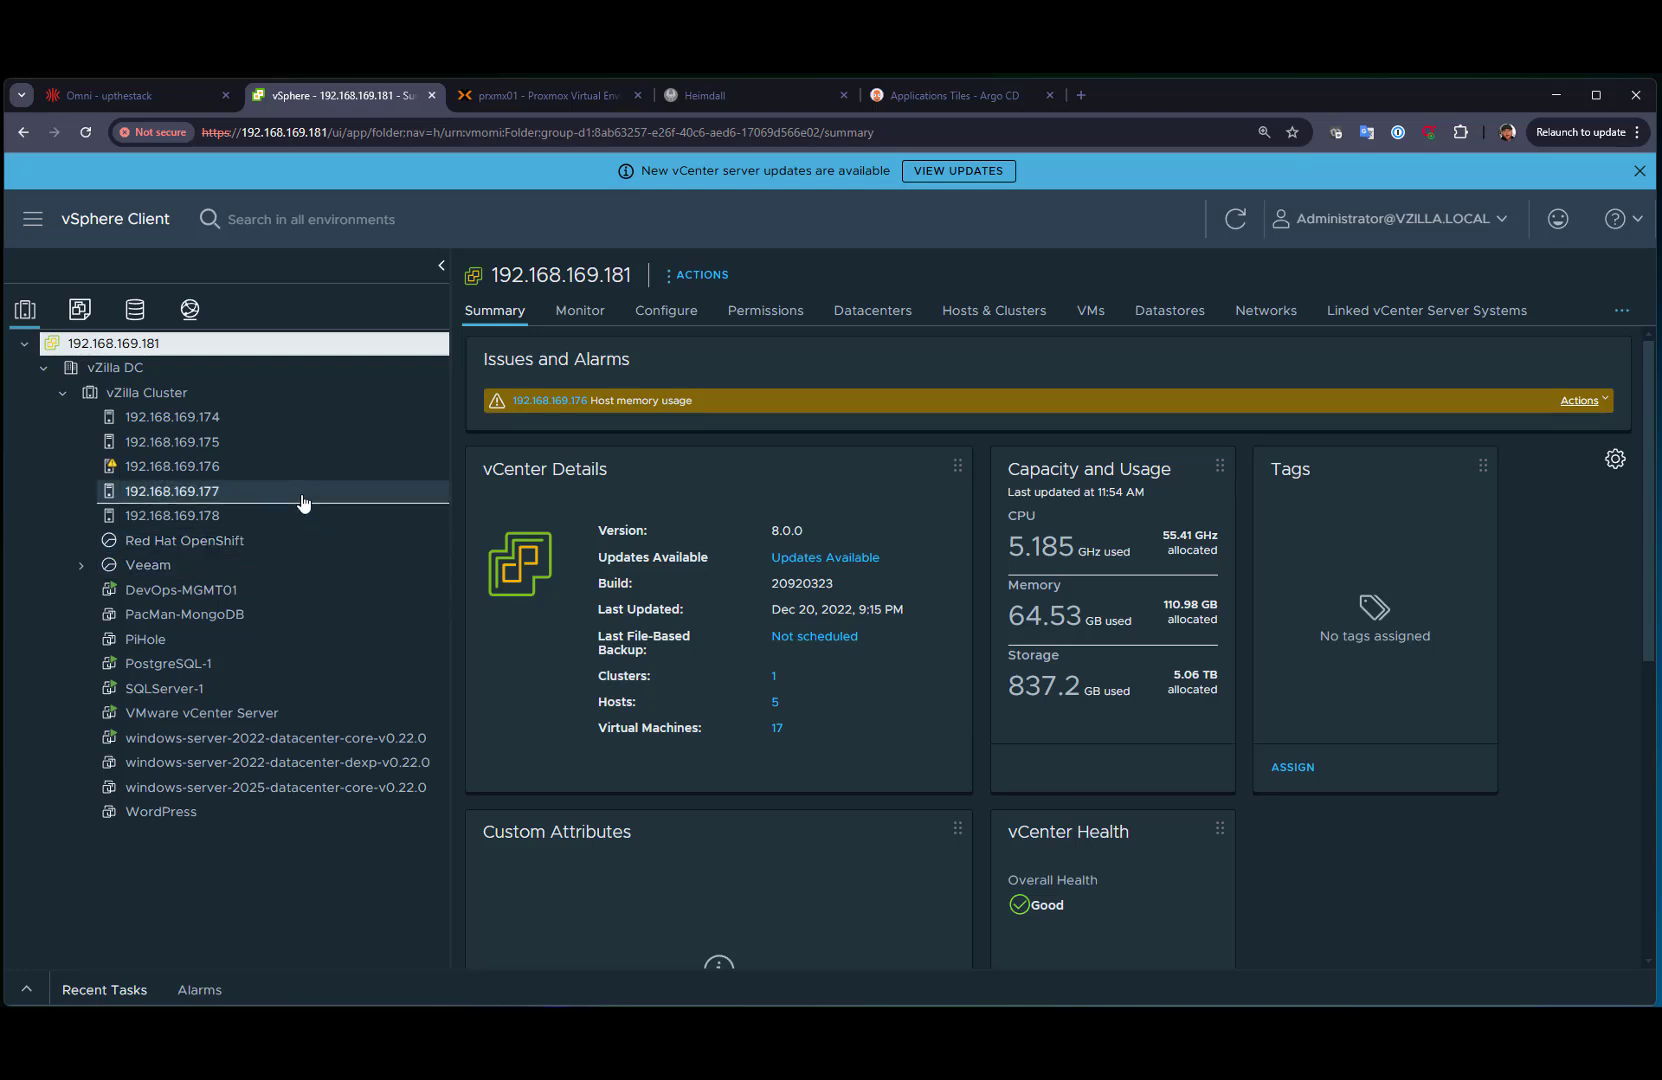
pyautogui.click(79, 567)
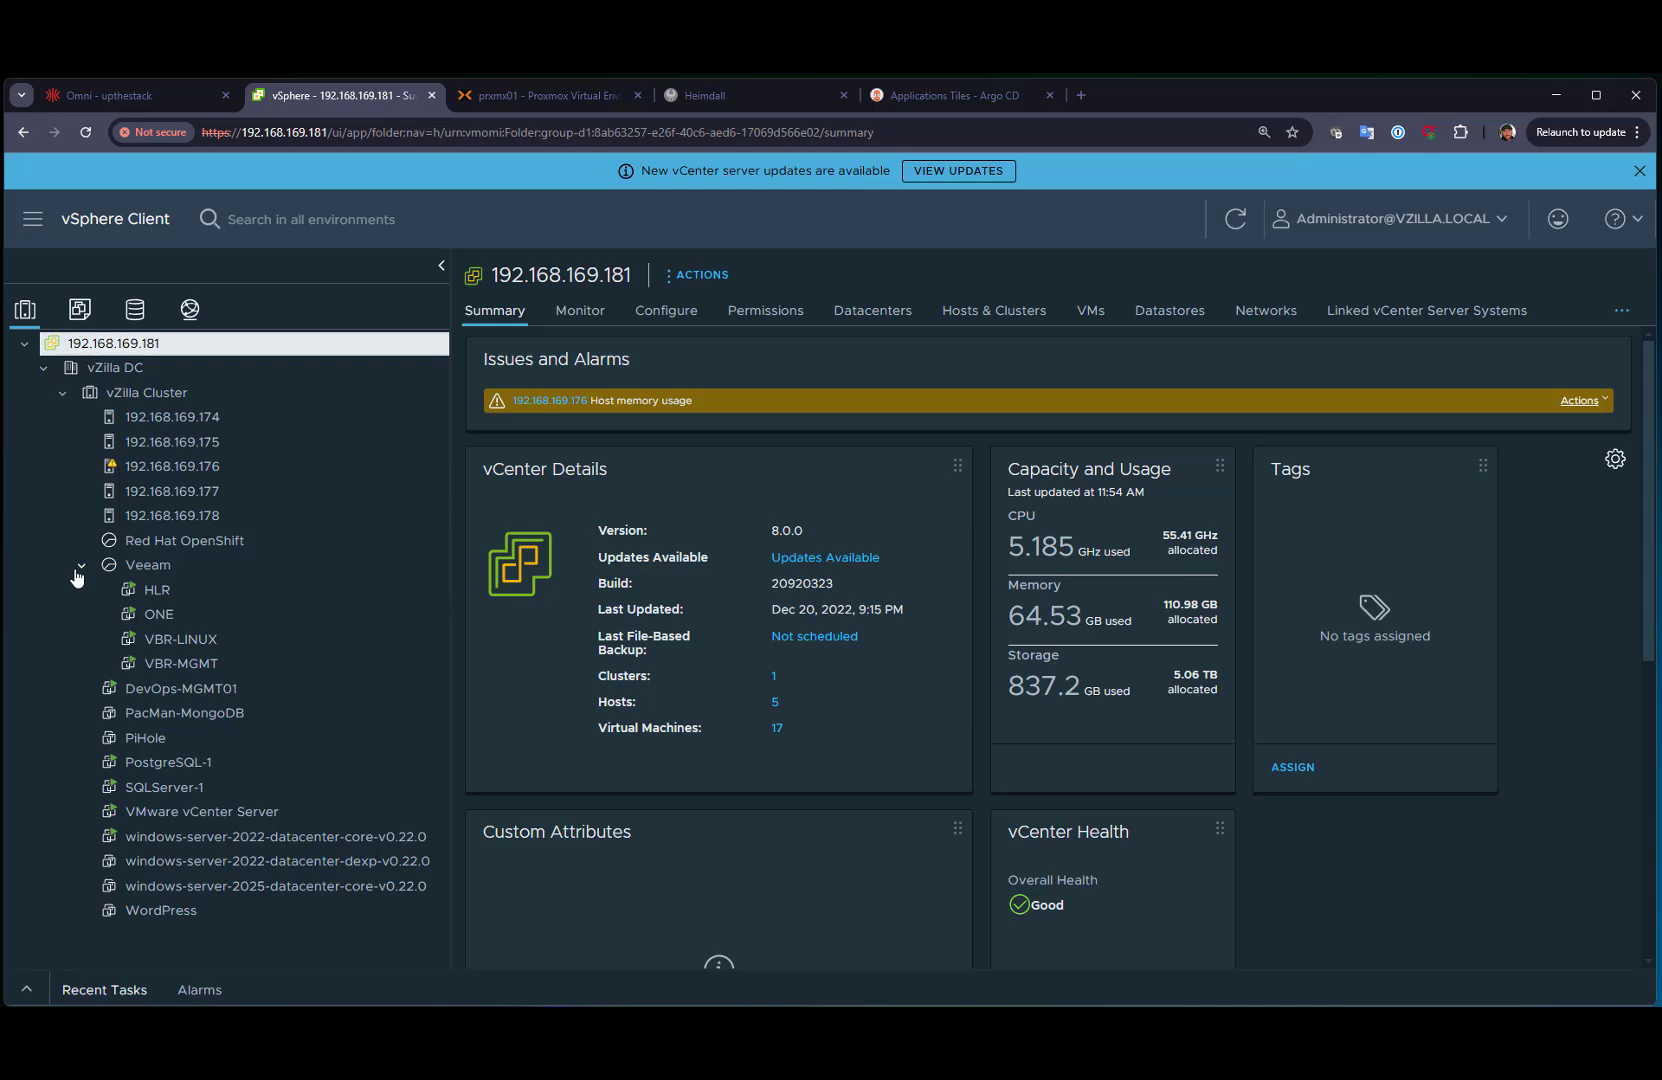
# Check HLR's Actions menu, then open the Veeam pool Summary with 4/4 VMs powered on.
pyautogui.rightClick(201, 596)
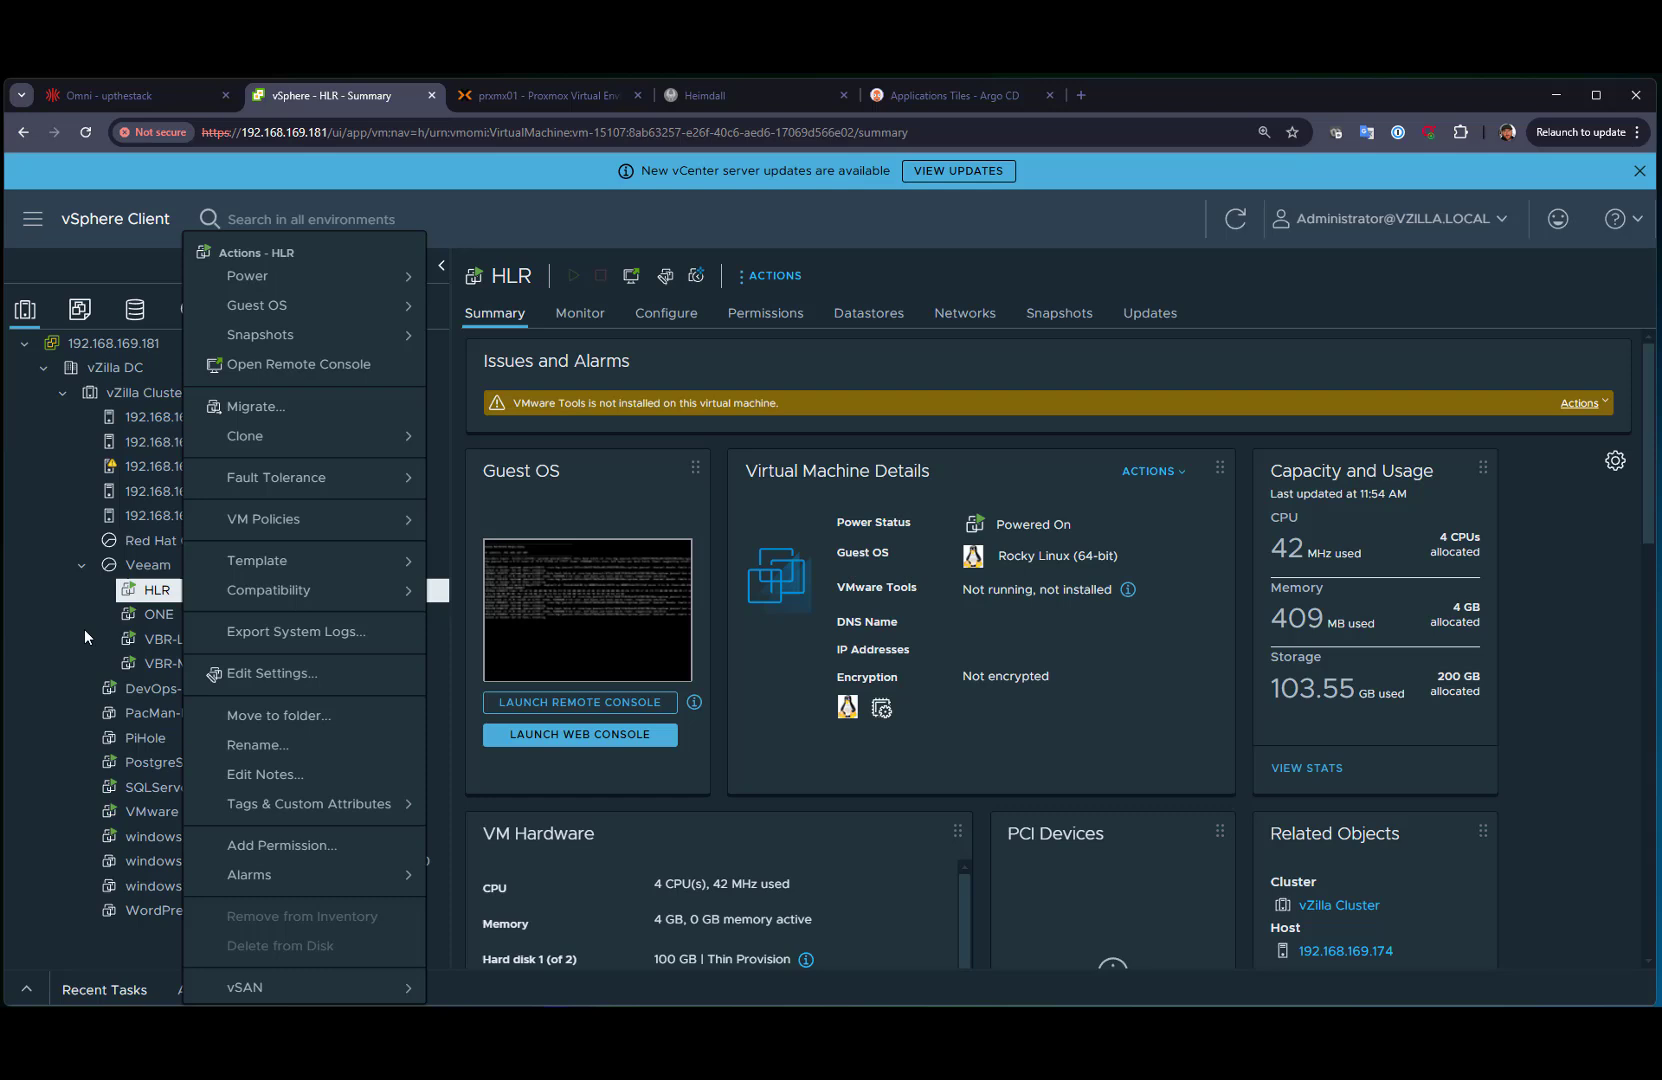
pyautogui.click(140, 565)
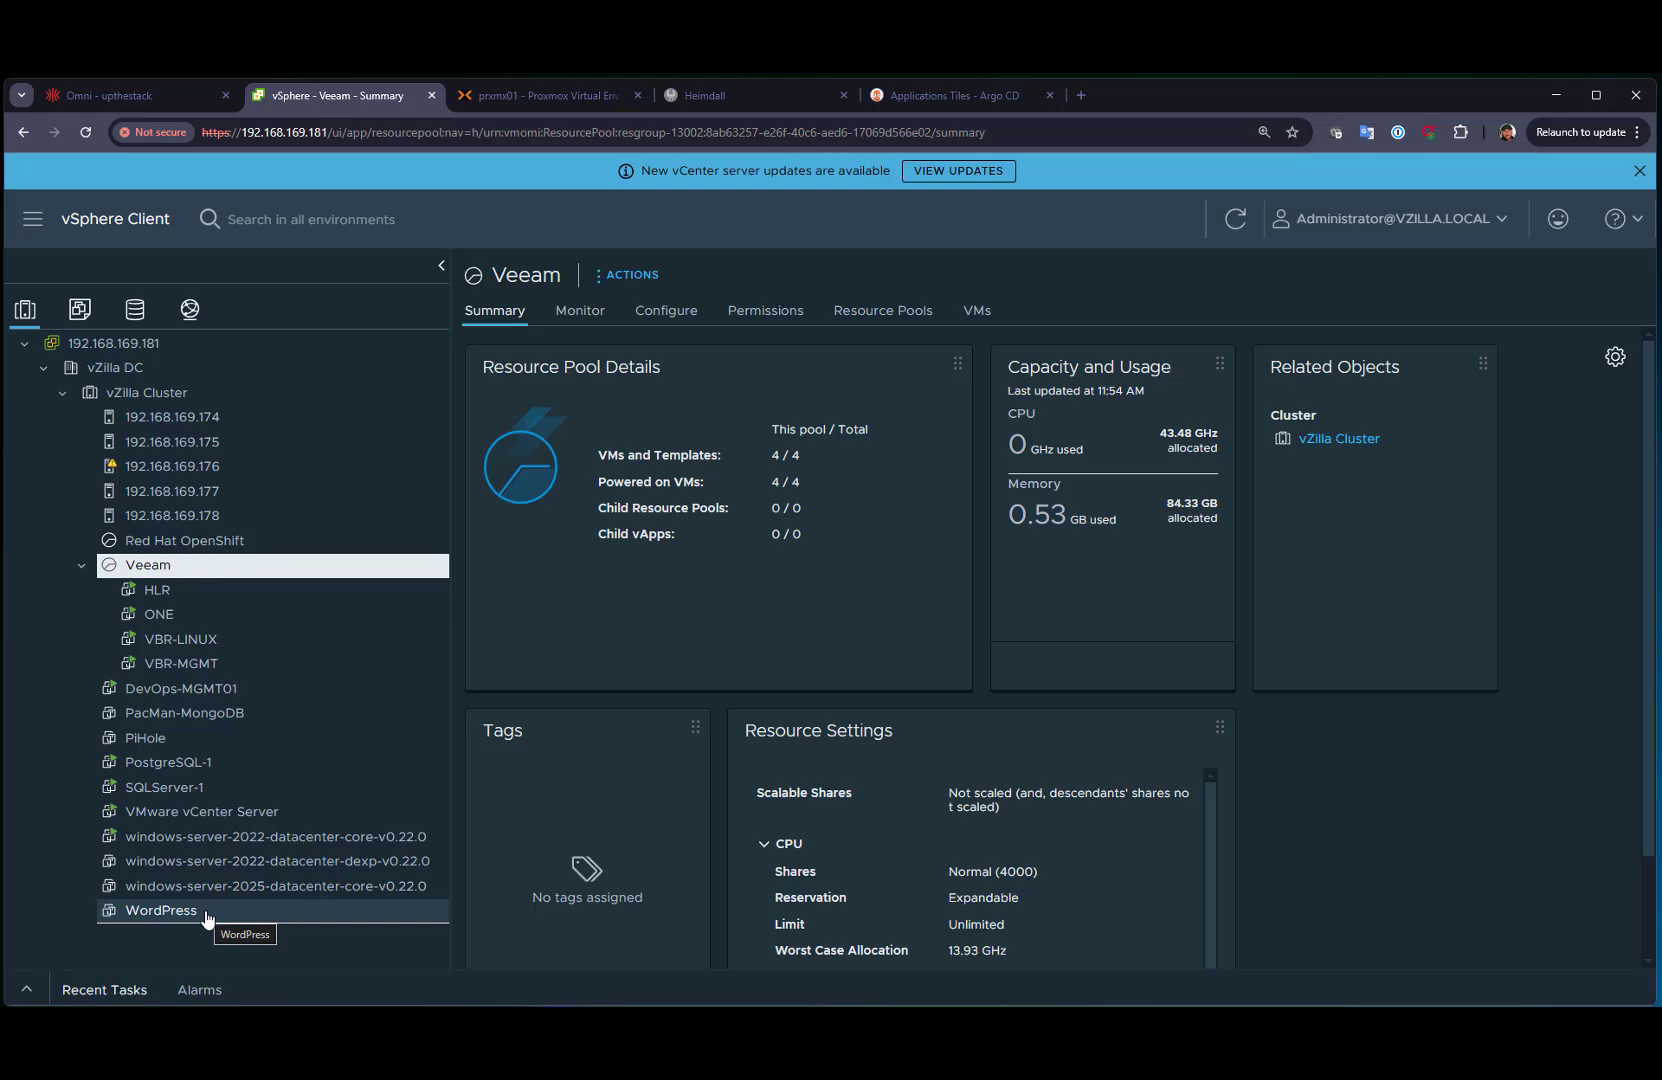
# In Proxmox, expand node prxmx01 and select VM 103 ubu-web.
pyautogui.click(540, 96)
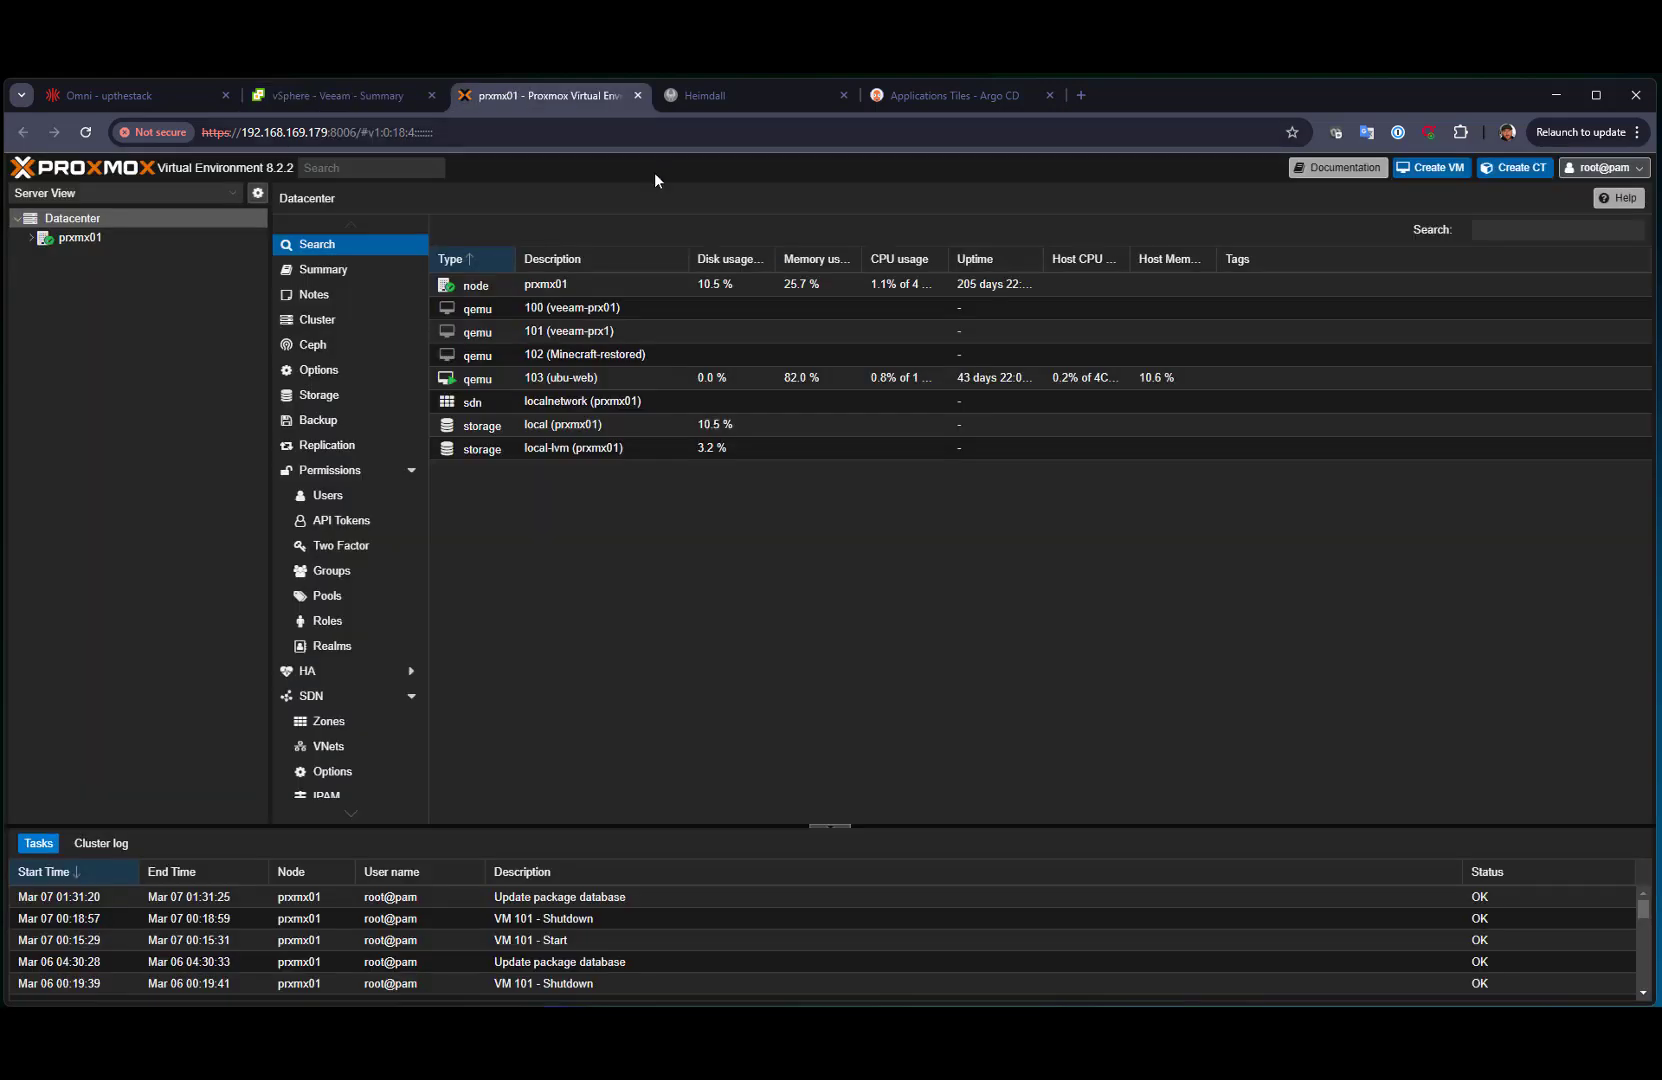
pyautogui.click(30, 239)
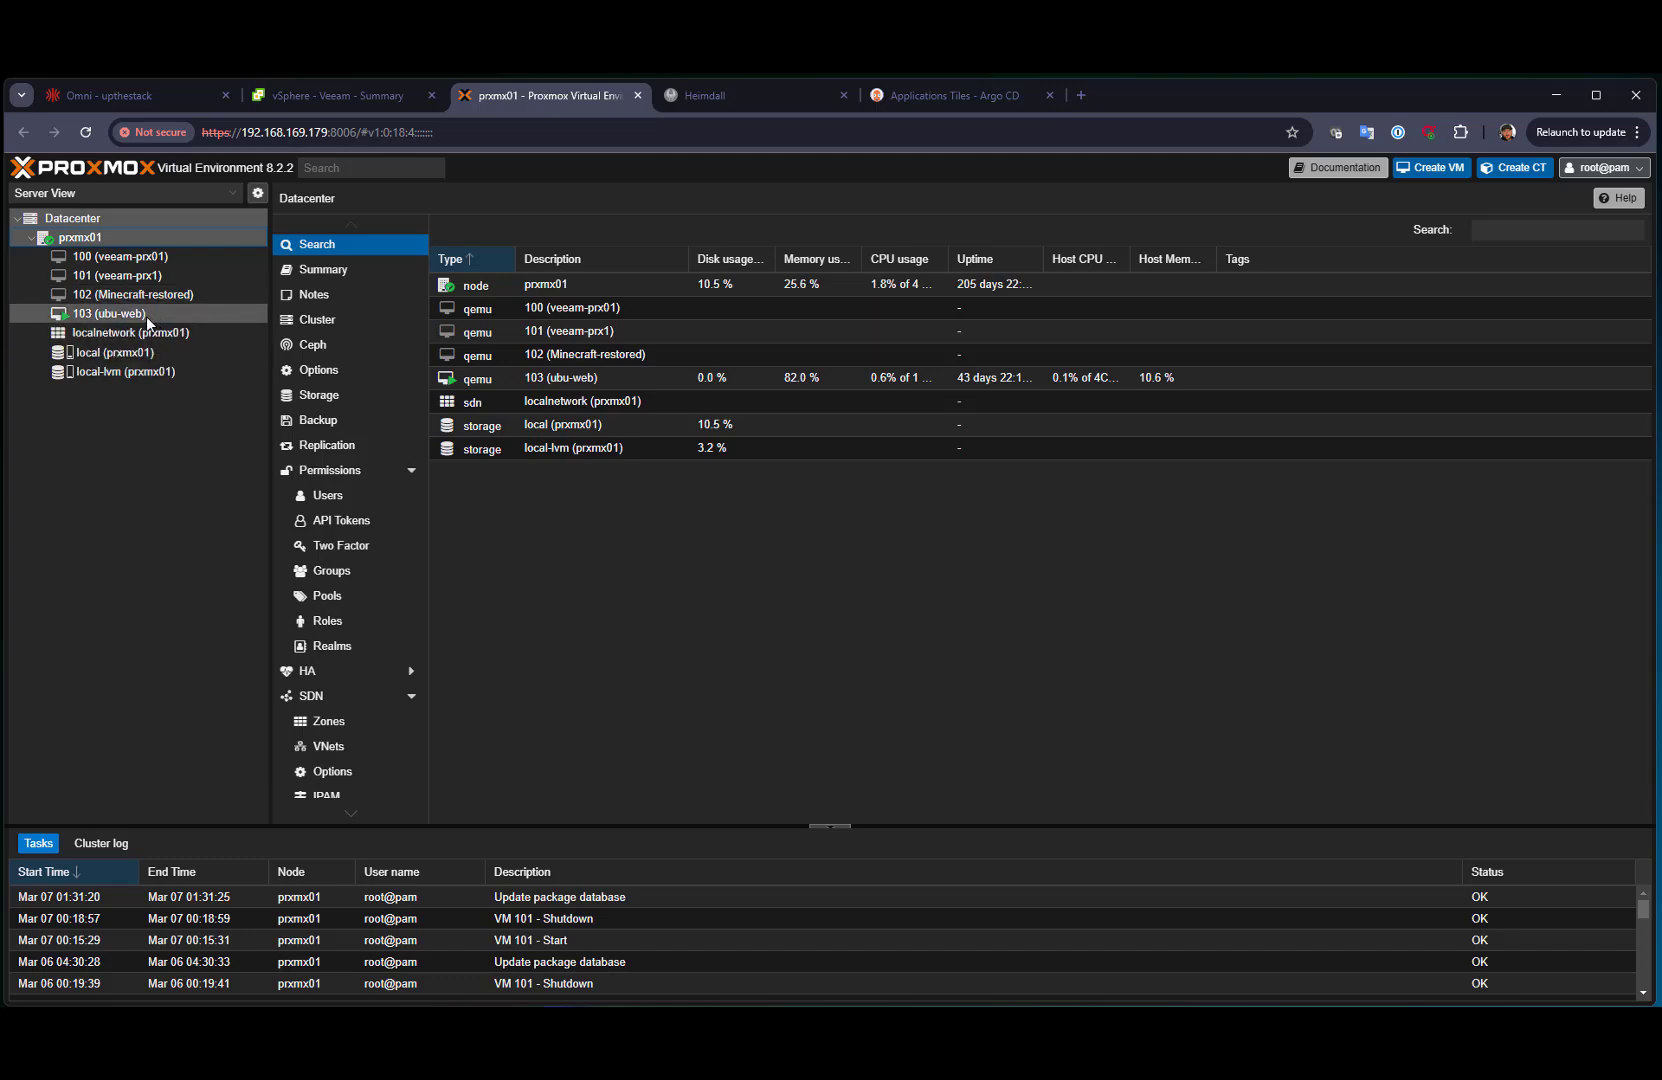
pyautogui.click(150, 320)
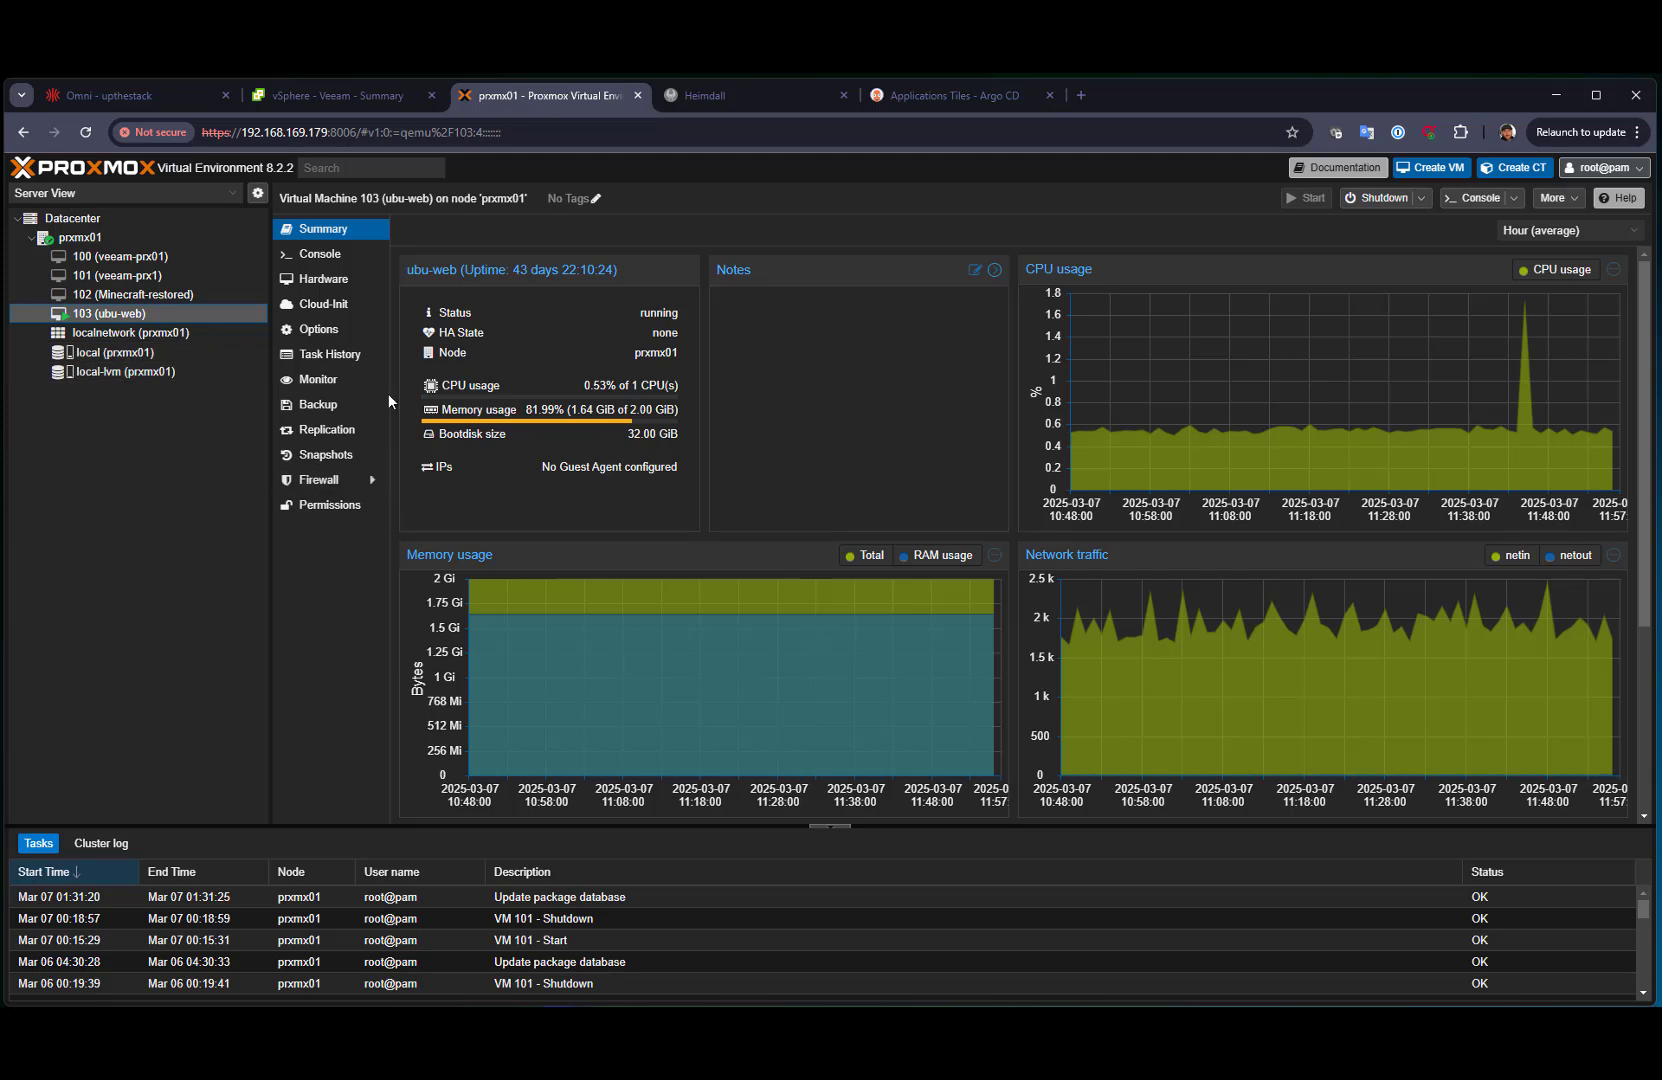
# Review VM 103's hardware, summary and configuration options pages in Proxmox VE.
pyautogui.click(346, 289)
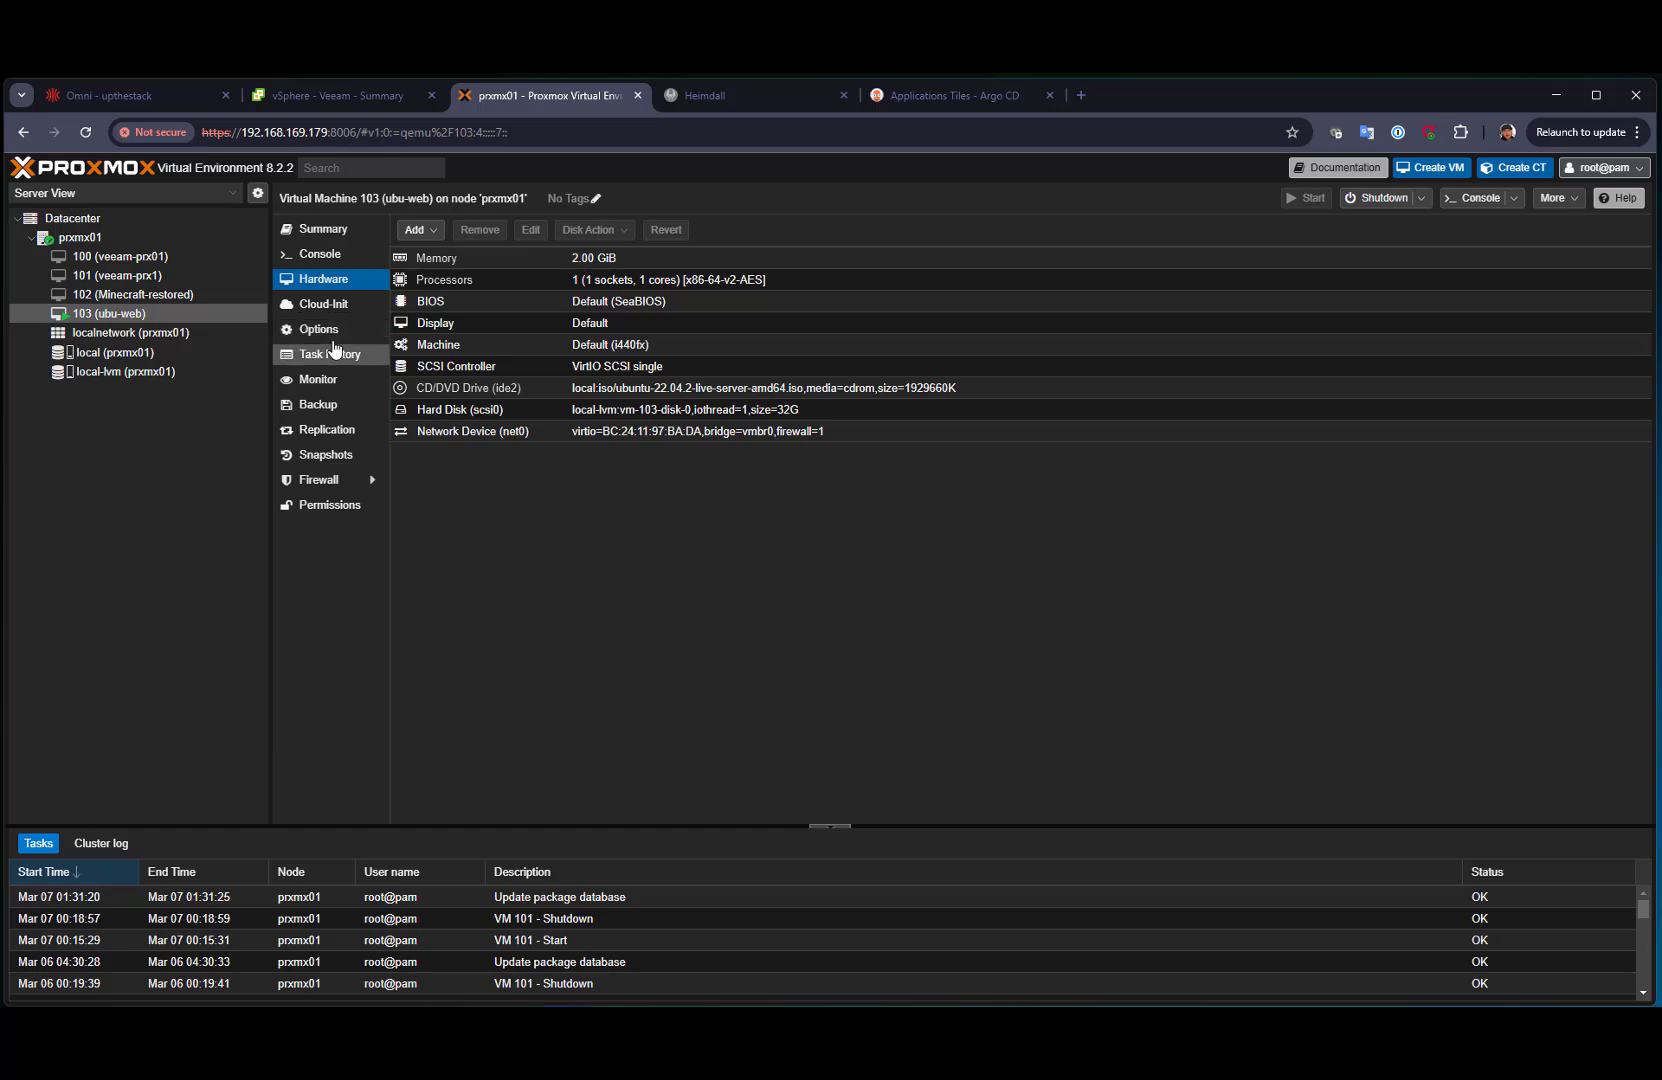
pyautogui.click(323, 229)
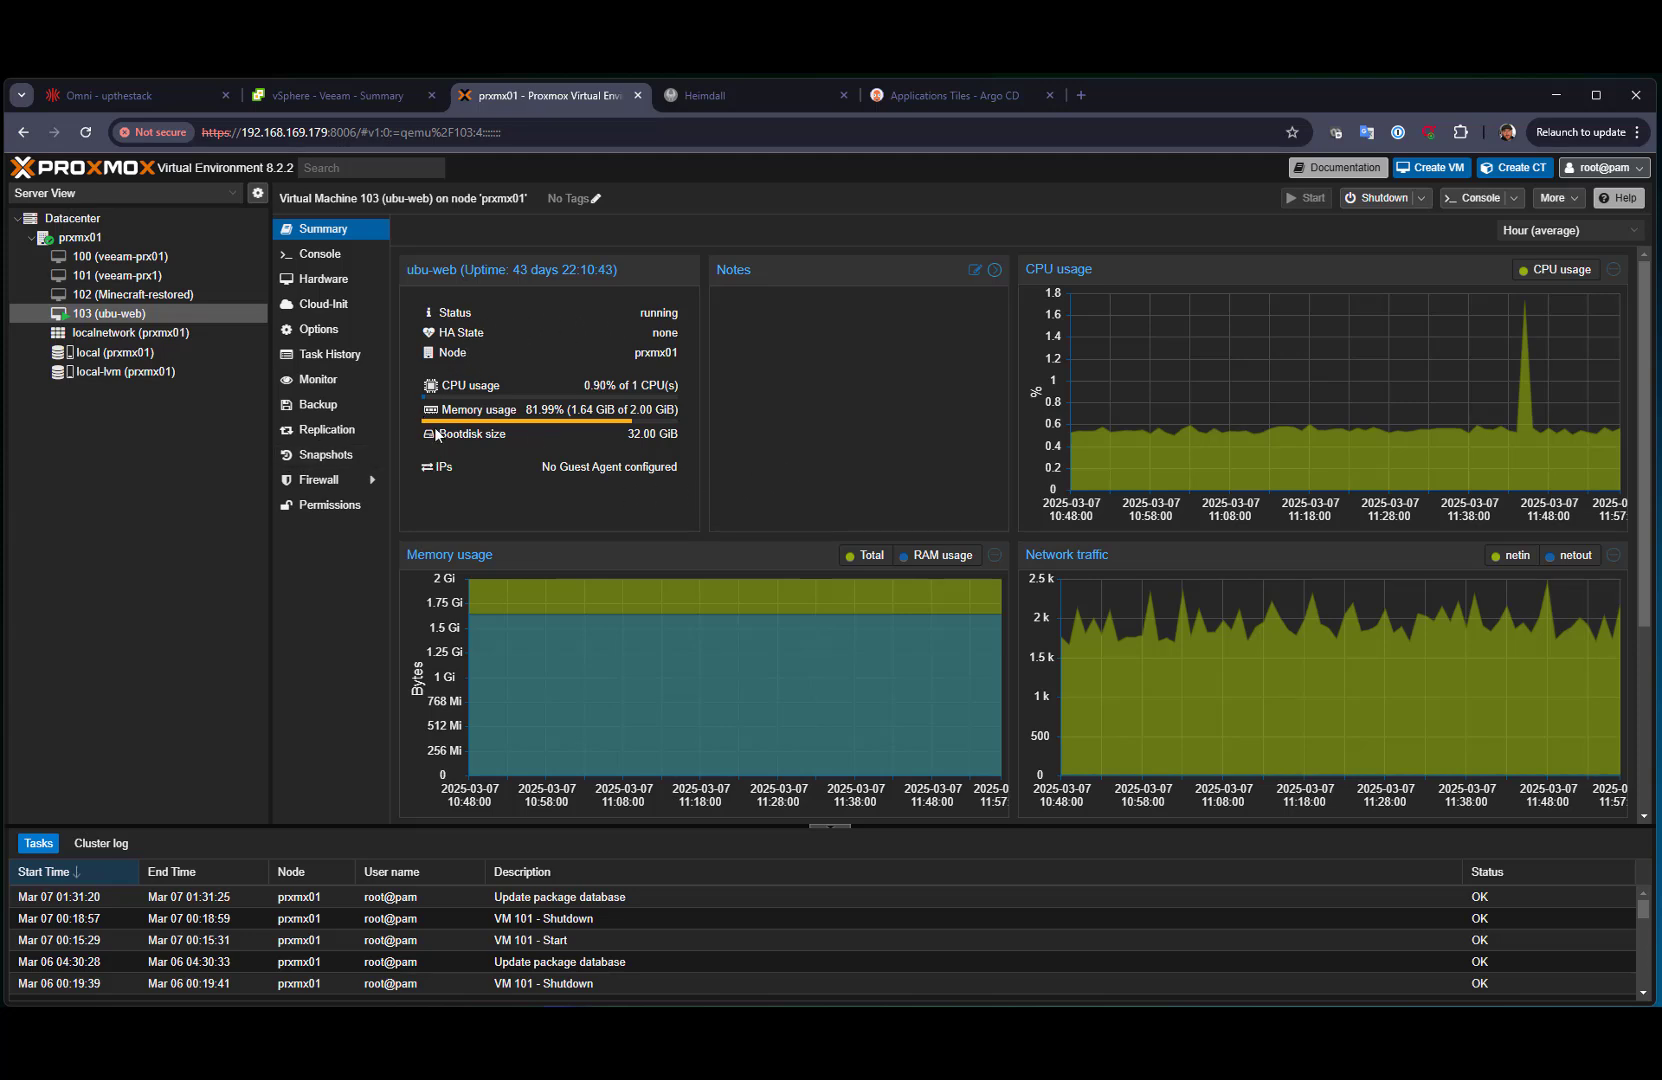
pyautogui.click(328, 282)
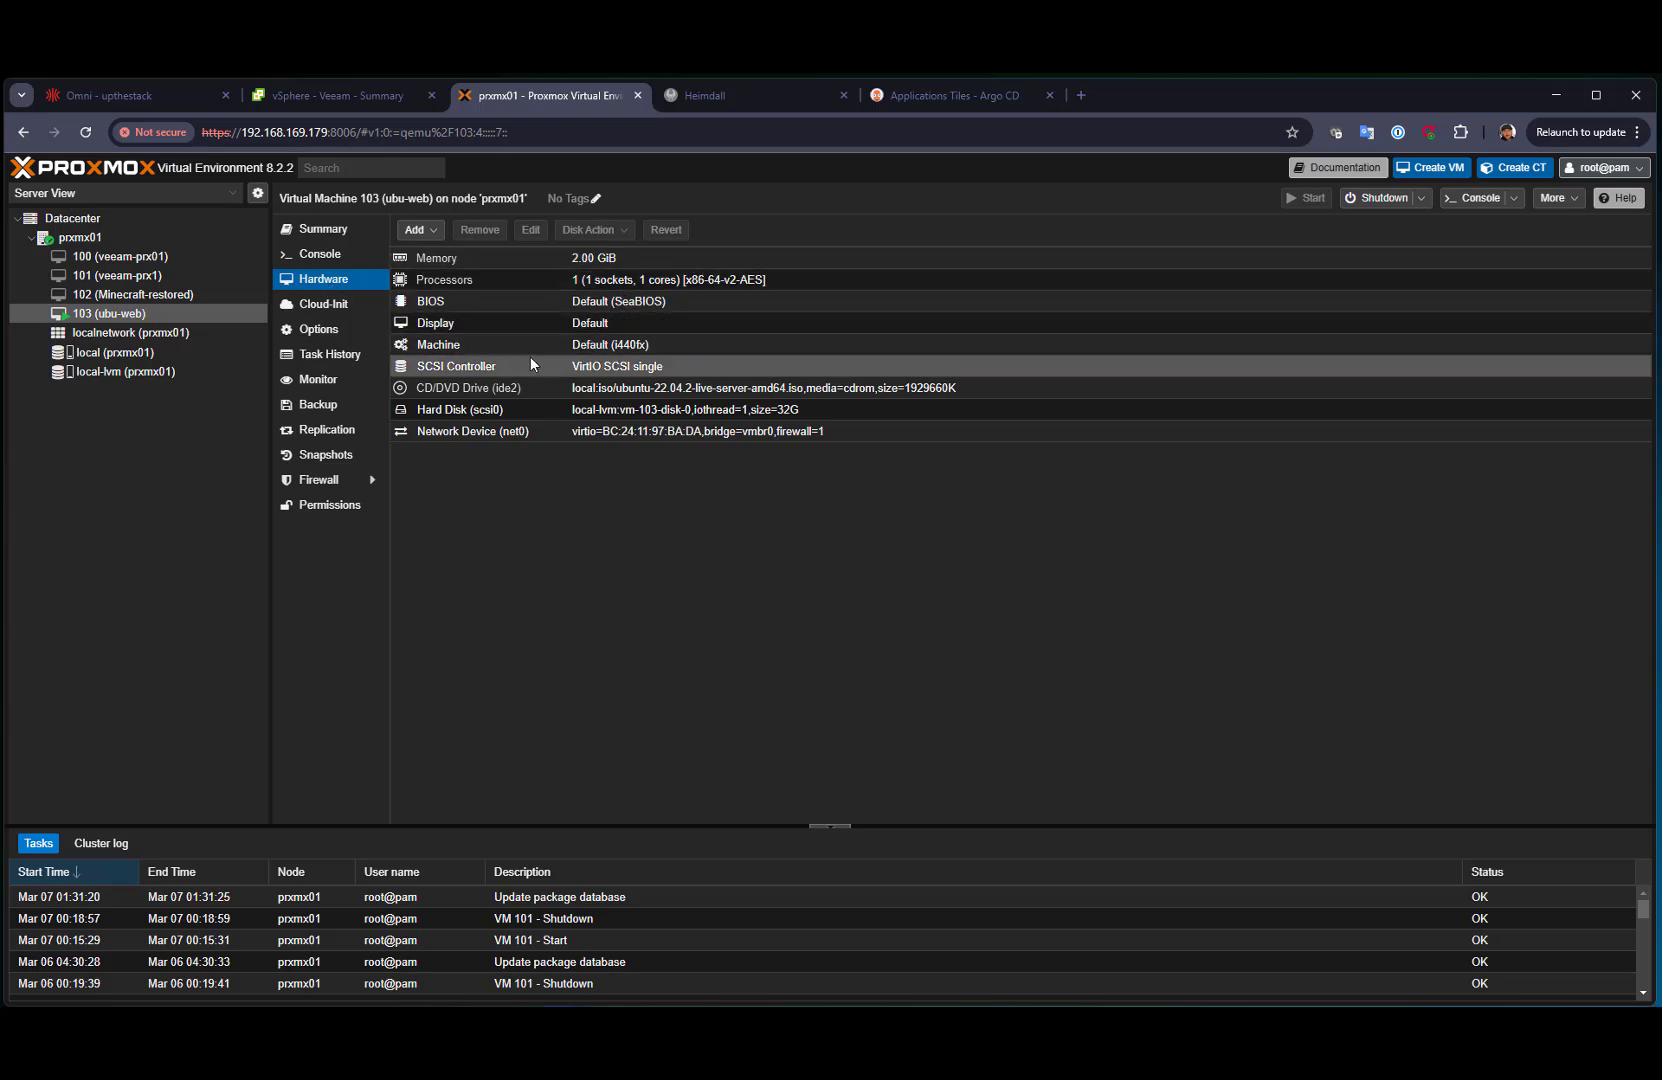
pyautogui.click(319, 334)
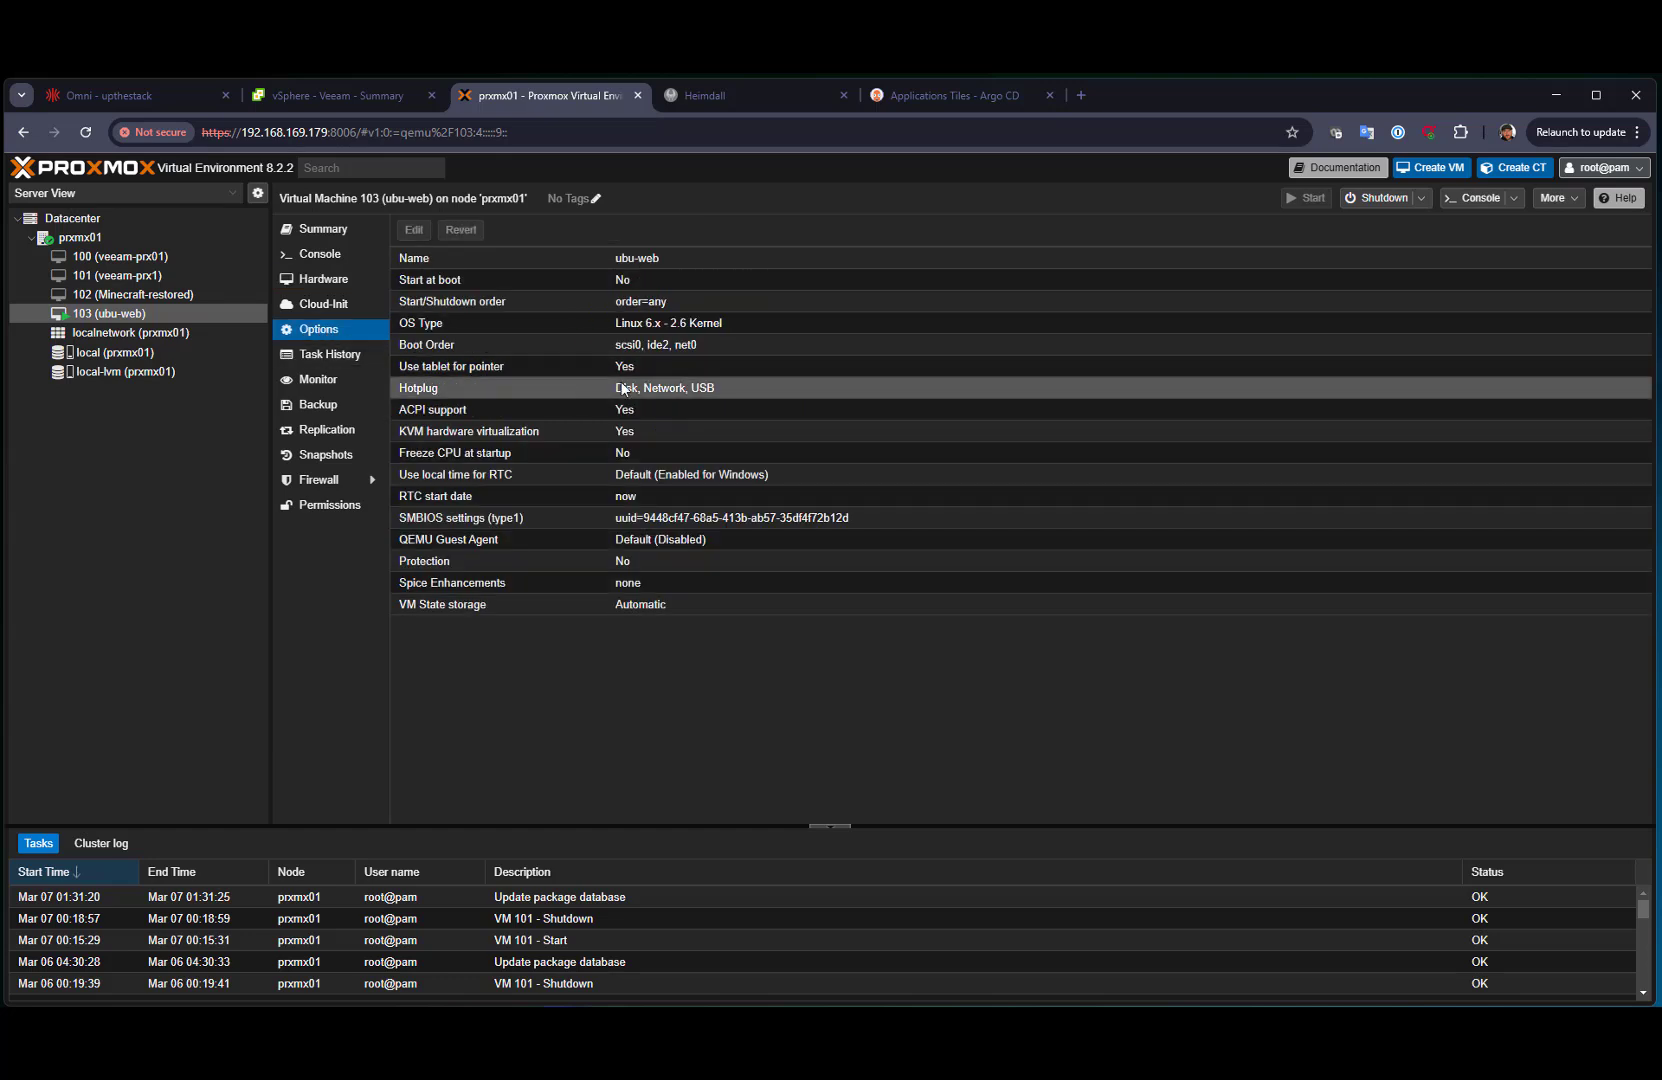
# Read ubu-web's IP 192.168.169.41 from its console and enter it in a new browser tab.
pyautogui.click(327, 256)
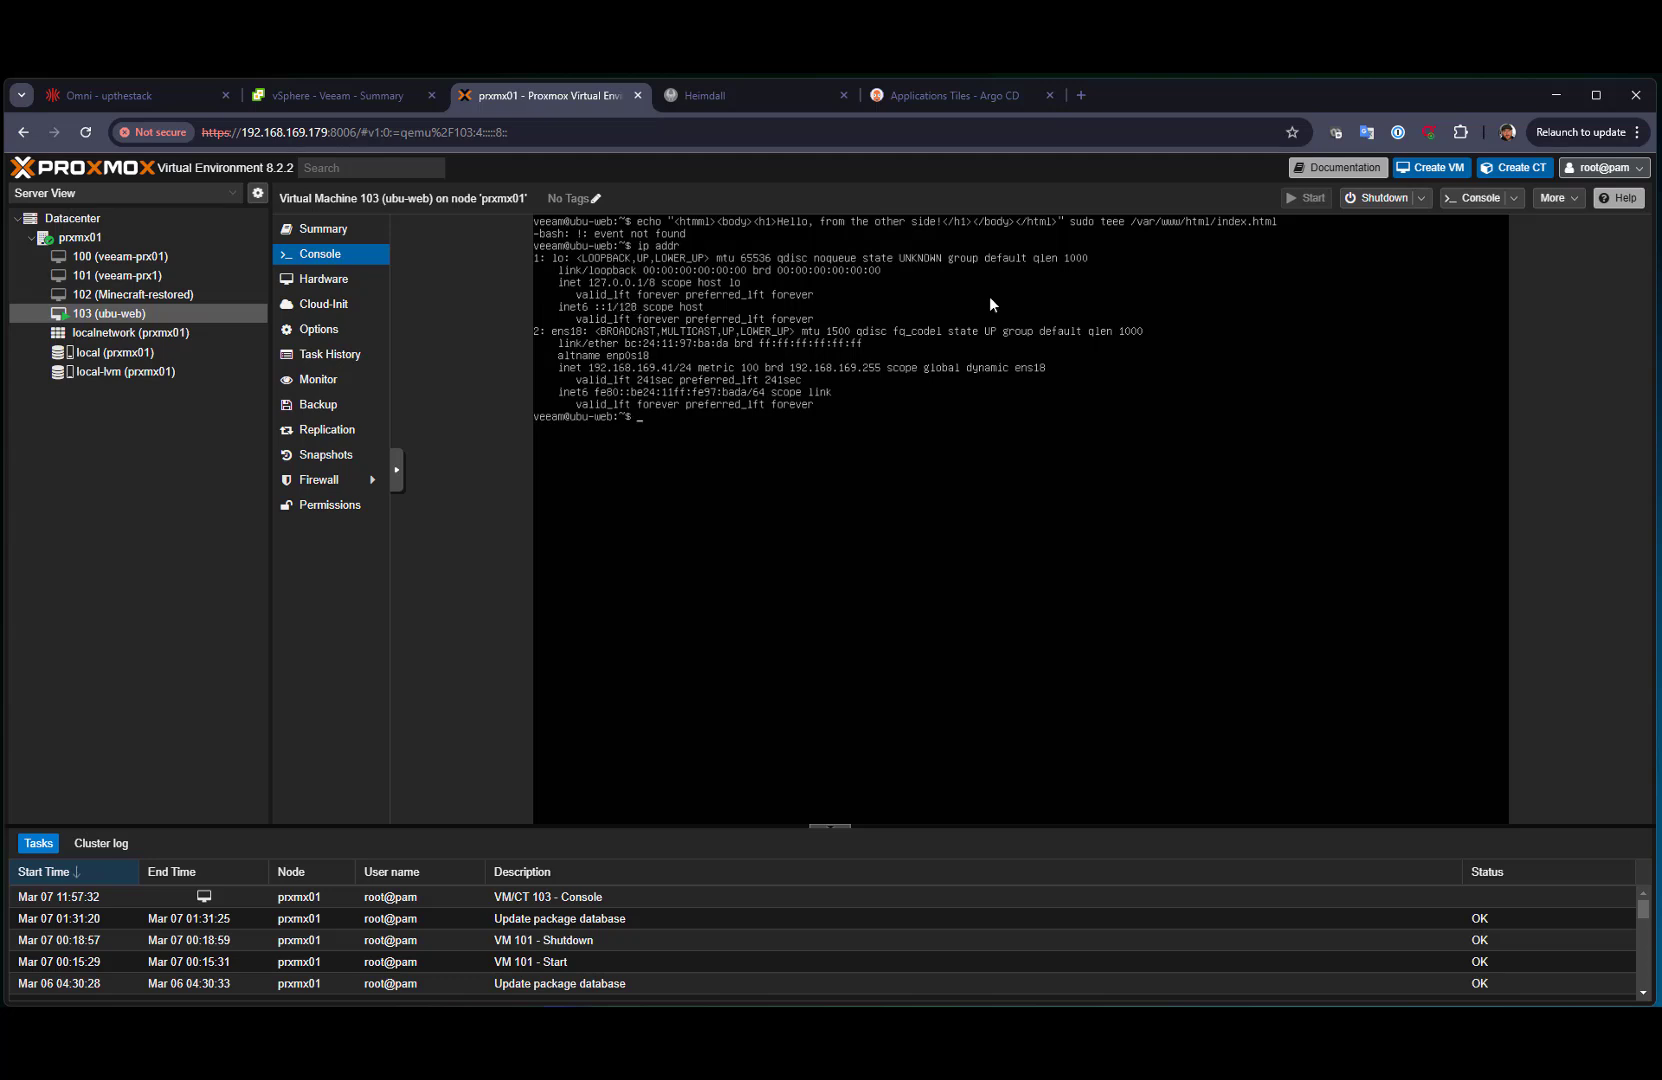
pyautogui.click(1073, 102)
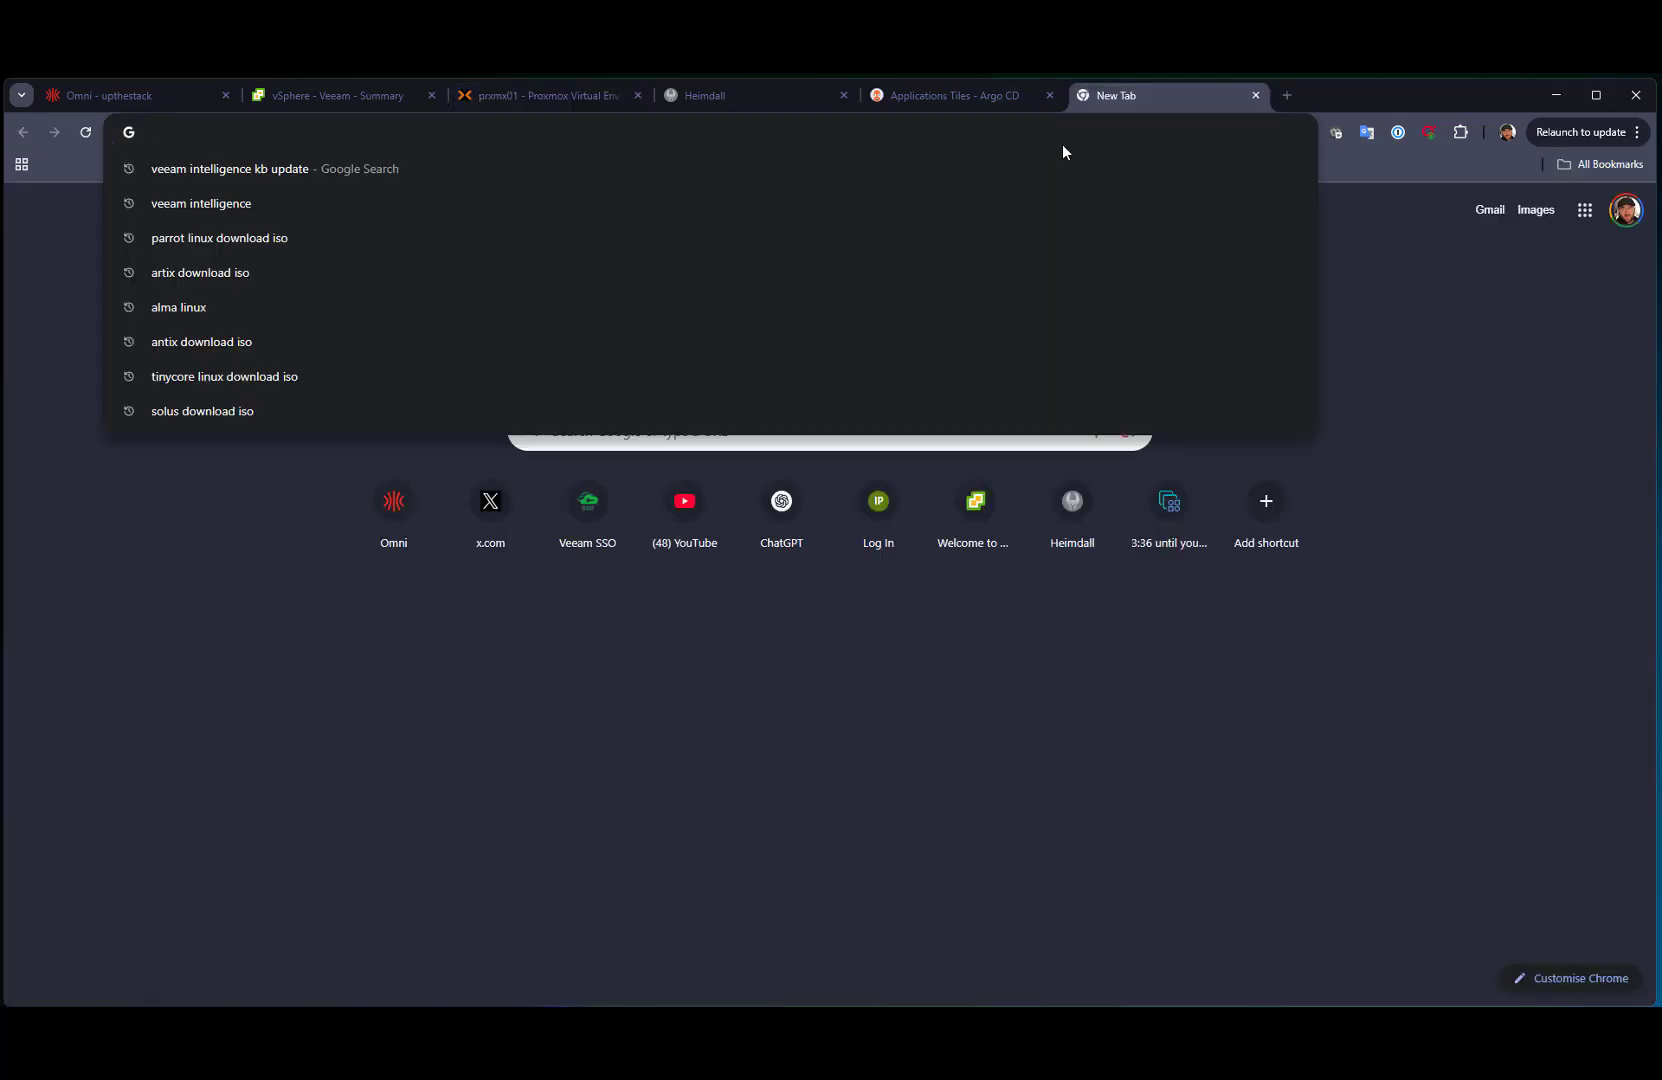
pyautogui.write('192.168')
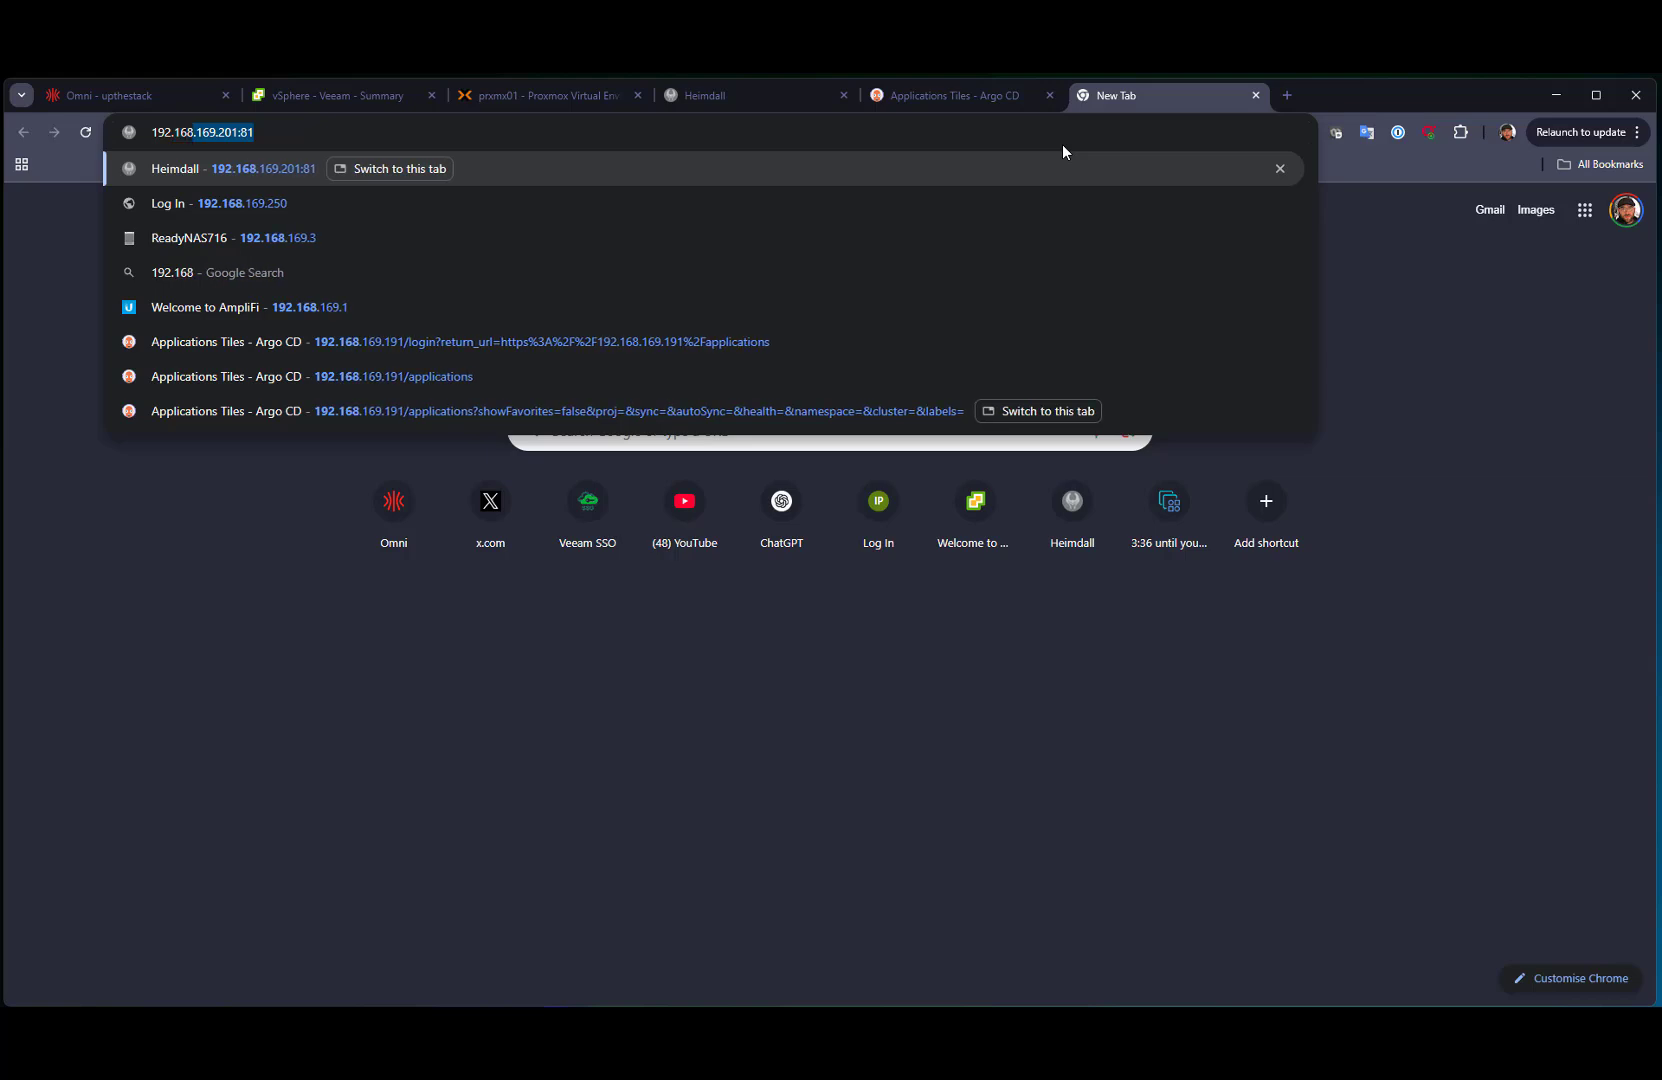
pyautogui.write('.169.')
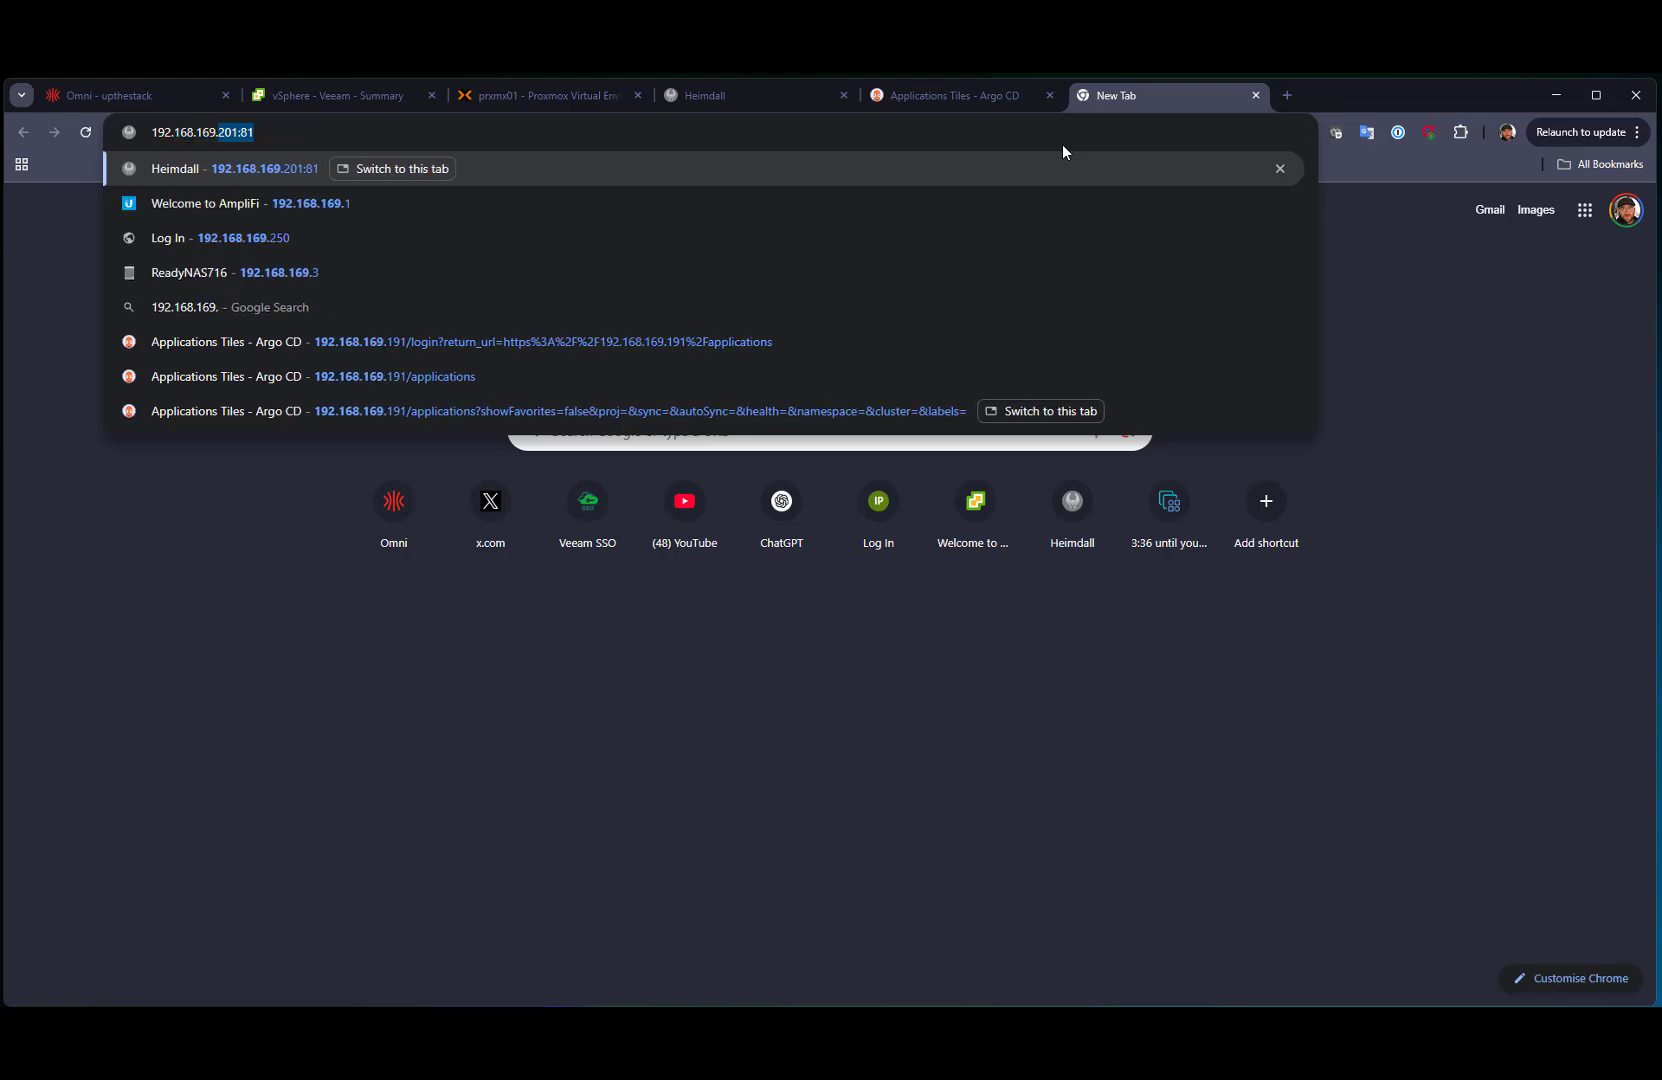
pyautogui.write('41')
# Load 192.168.169.41, then show prxmx01's local storage summary (10.45% used) and collapse the node.
pyautogui.press('Return')
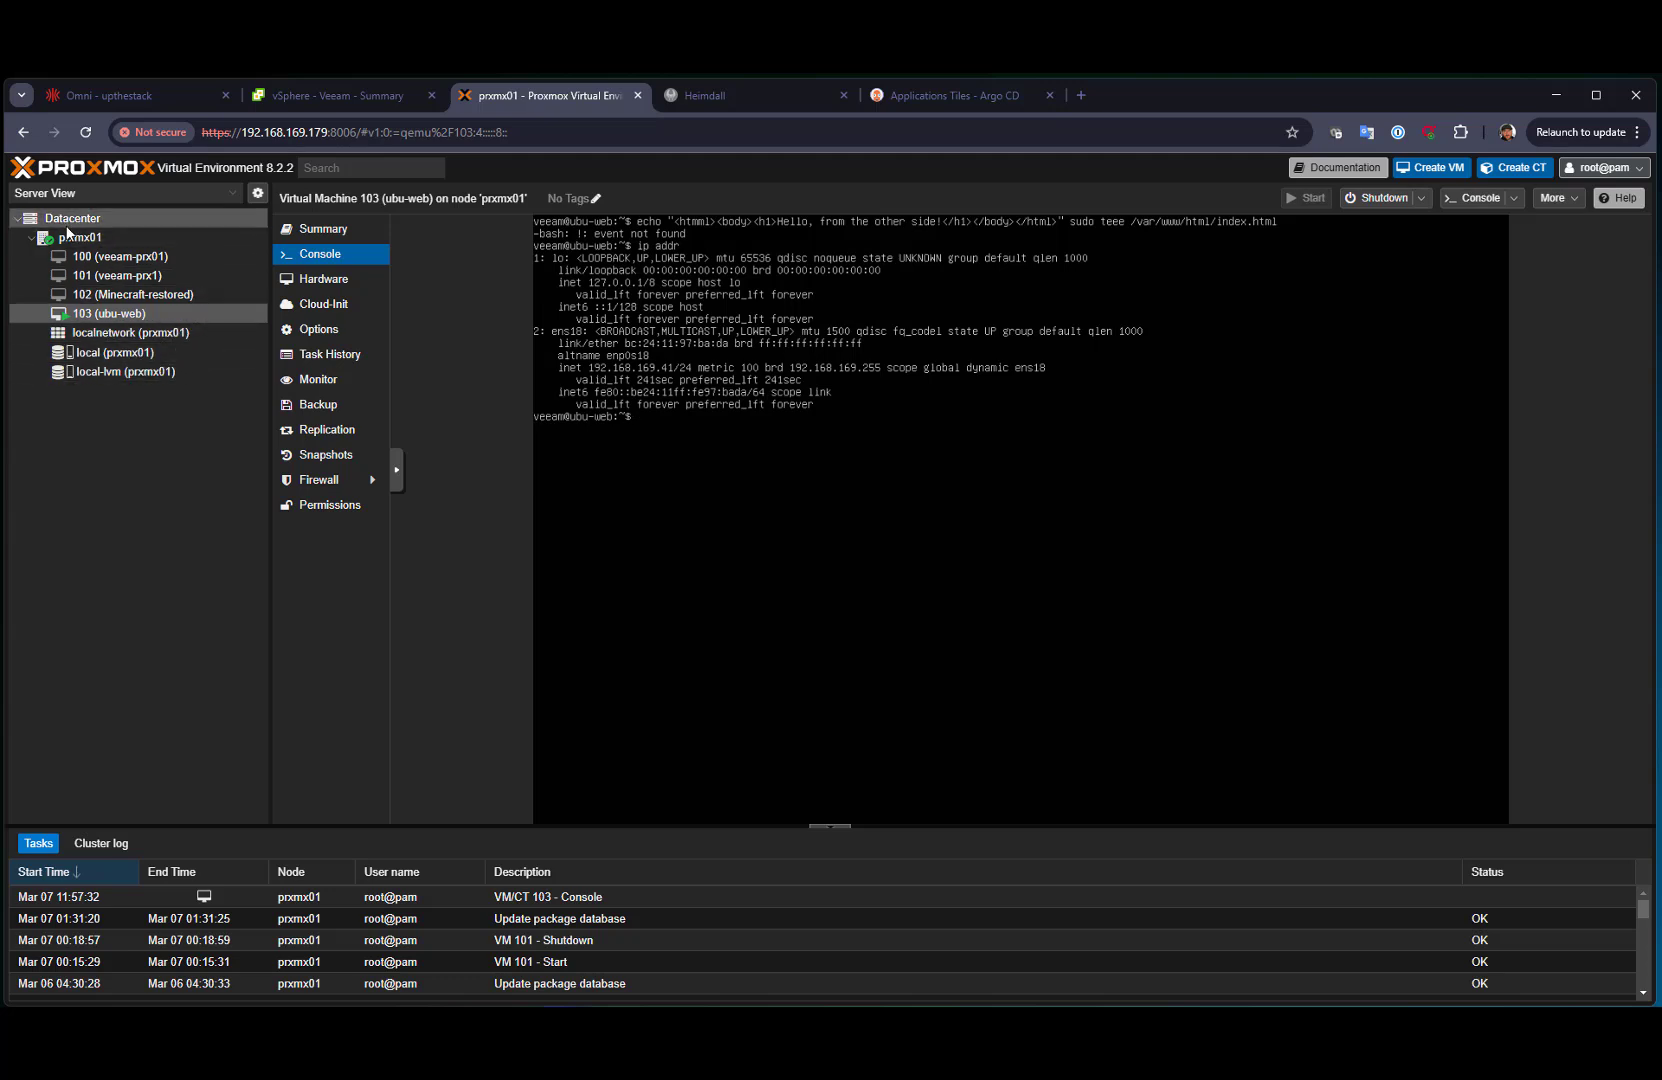
pyautogui.click(128, 357)
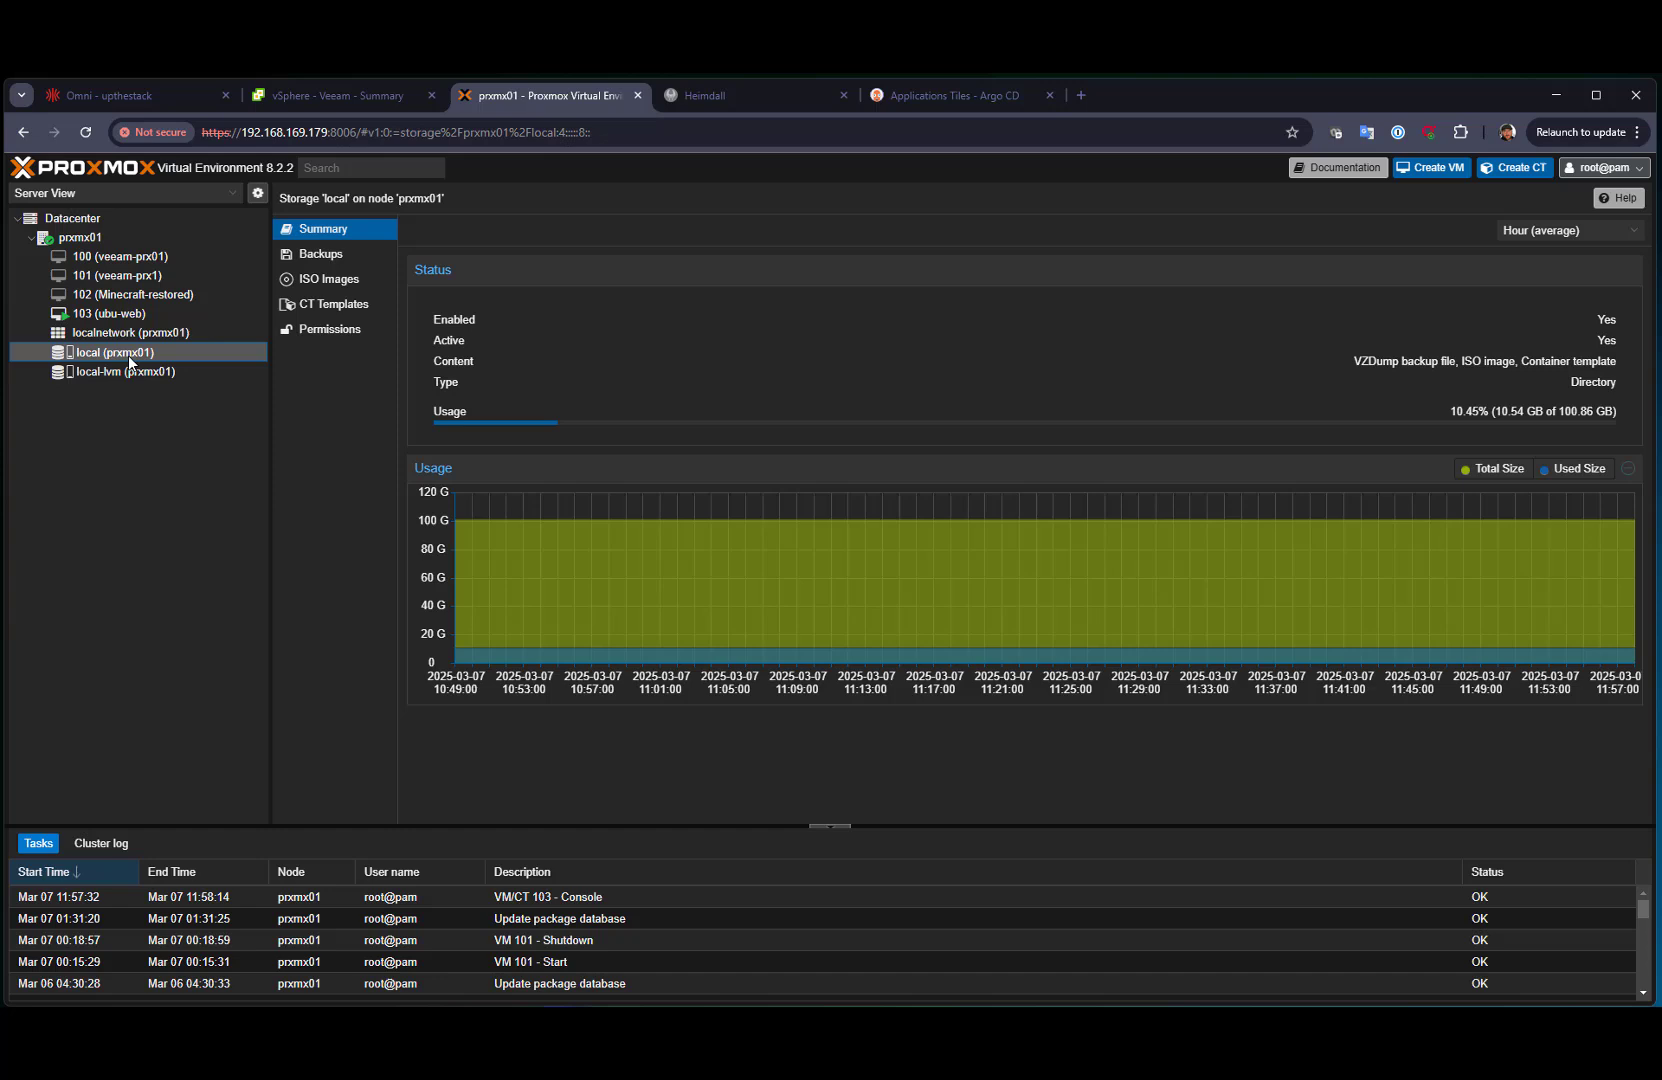
pyautogui.doubleClick(40, 240)
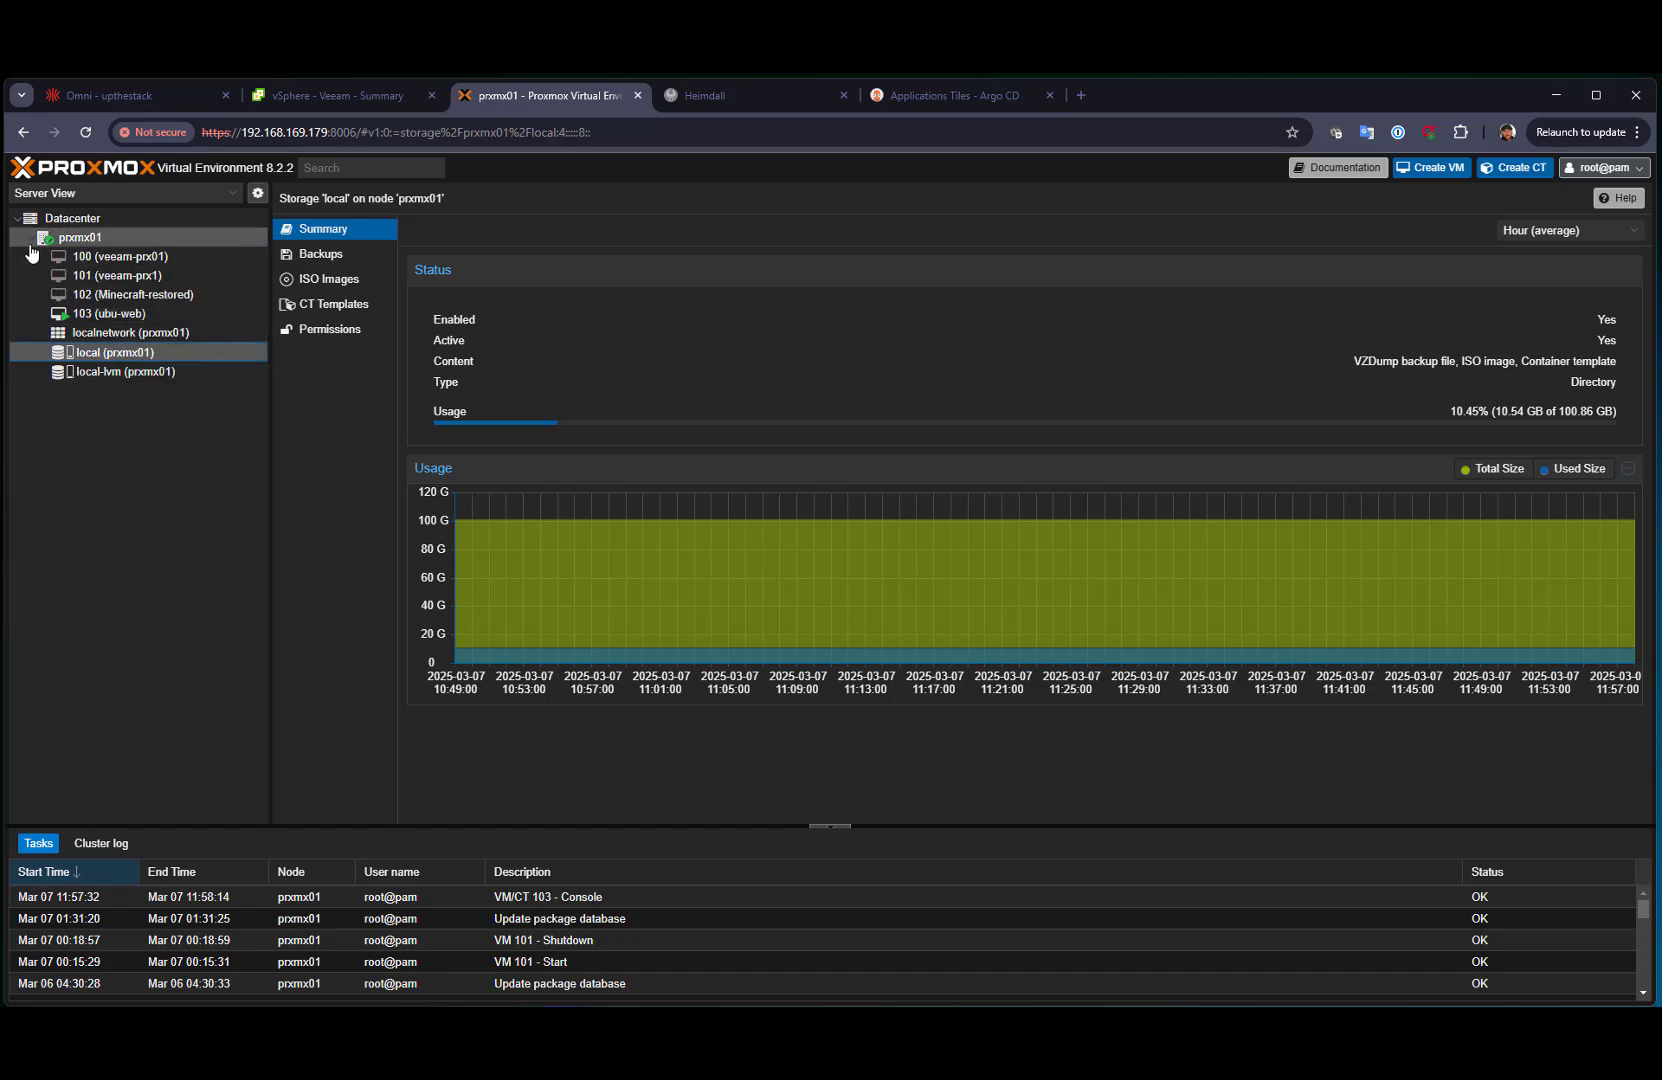
# Cycle through the Omni, Argo CD and Heimdall tabs, then launch the NETGEAR ReadyNAS 716 tile.
pyautogui.click(770, 105)
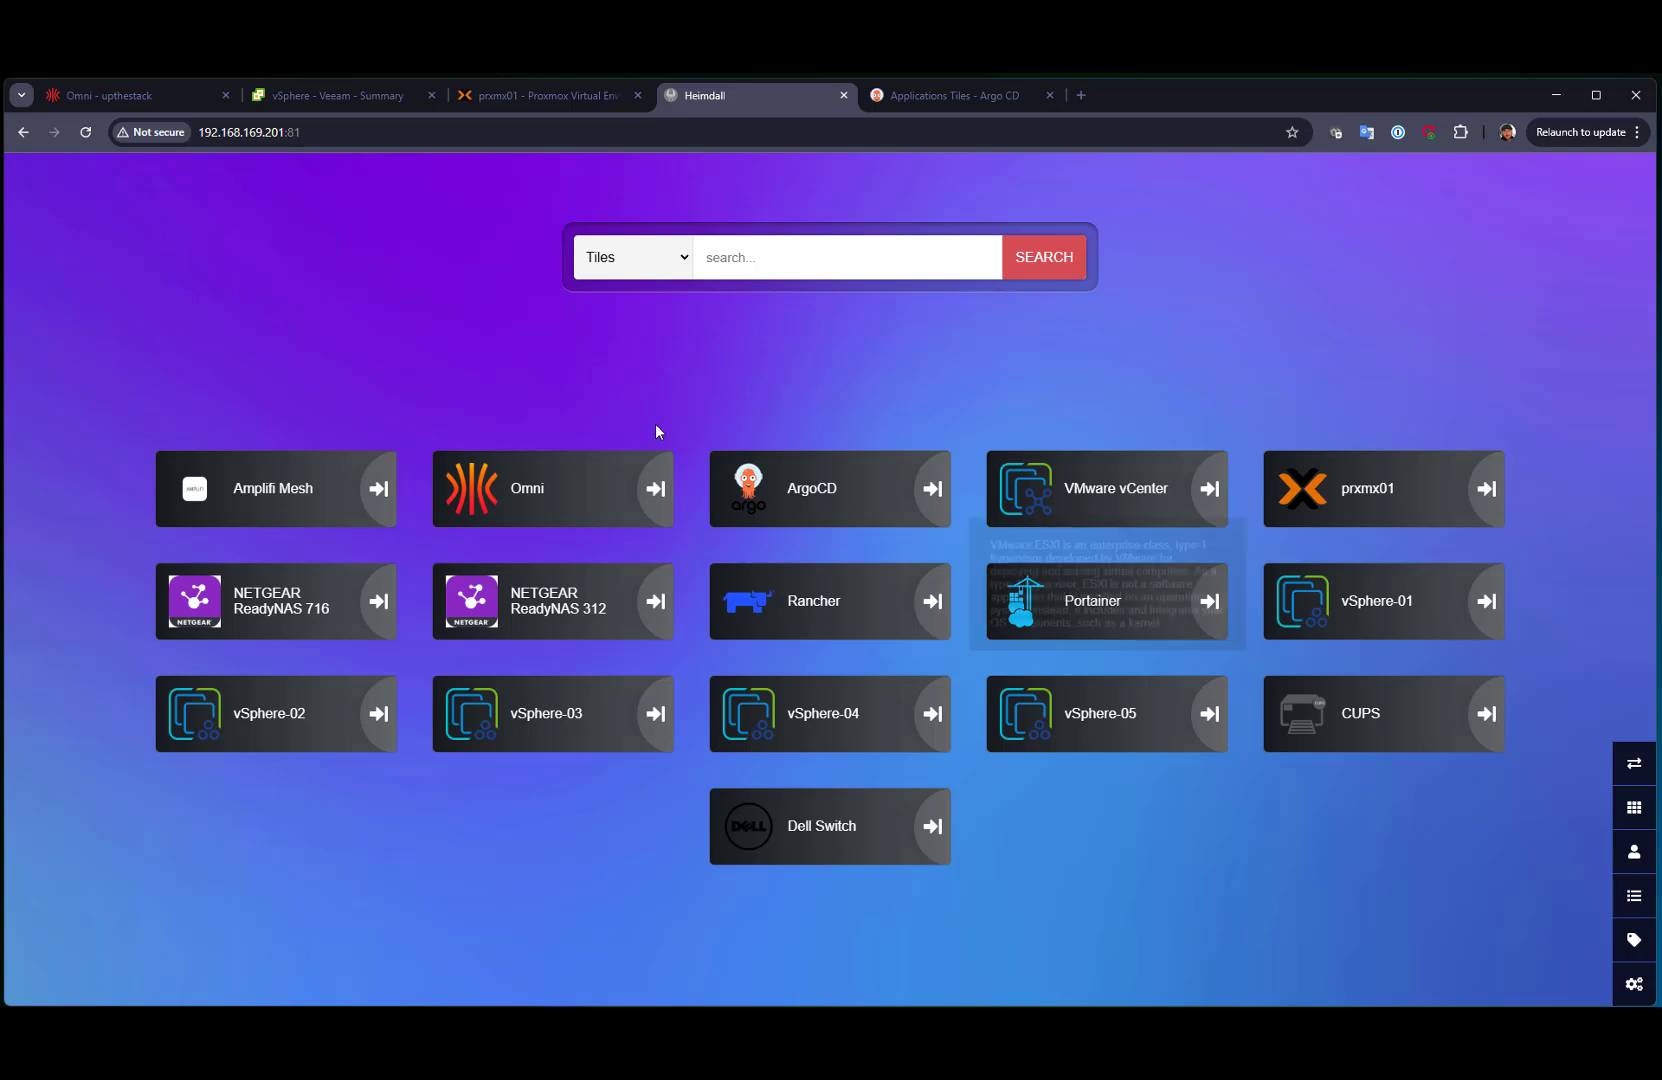
pyautogui.click(97, 97)
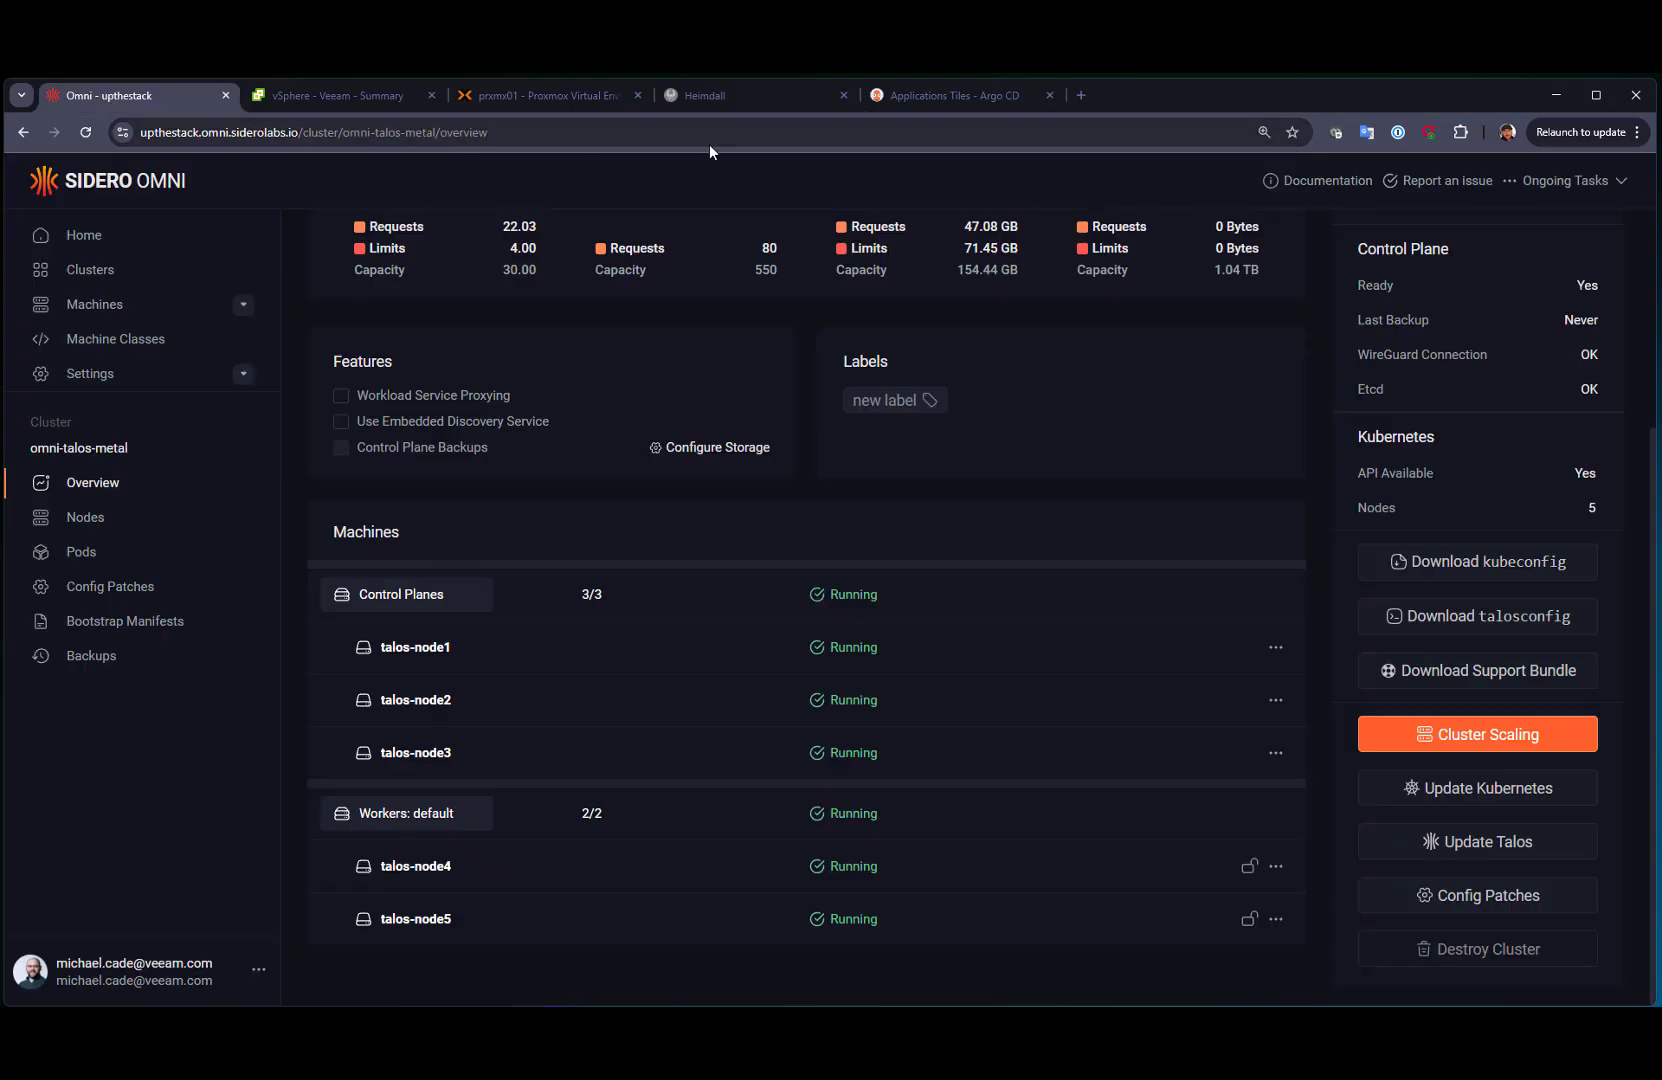
pyautogui.click(969, 100)
pyautogui.click(748, 100)
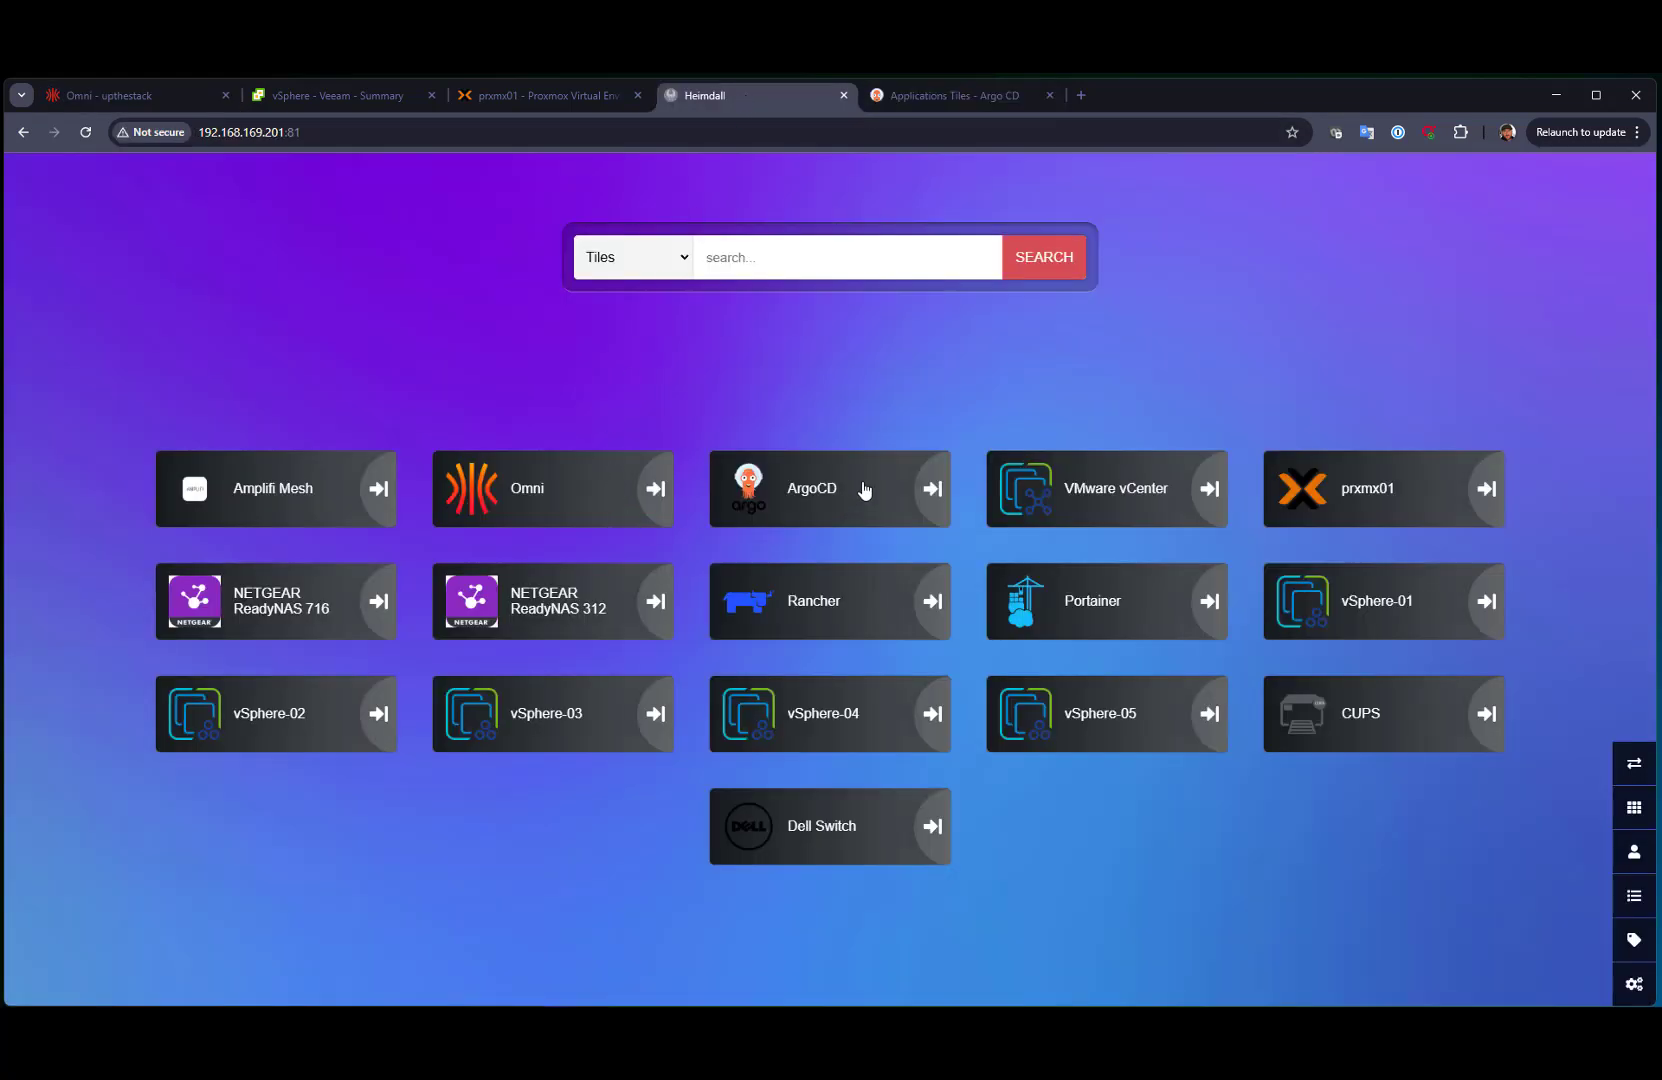
pyautogui.moveTo(1177, 520)
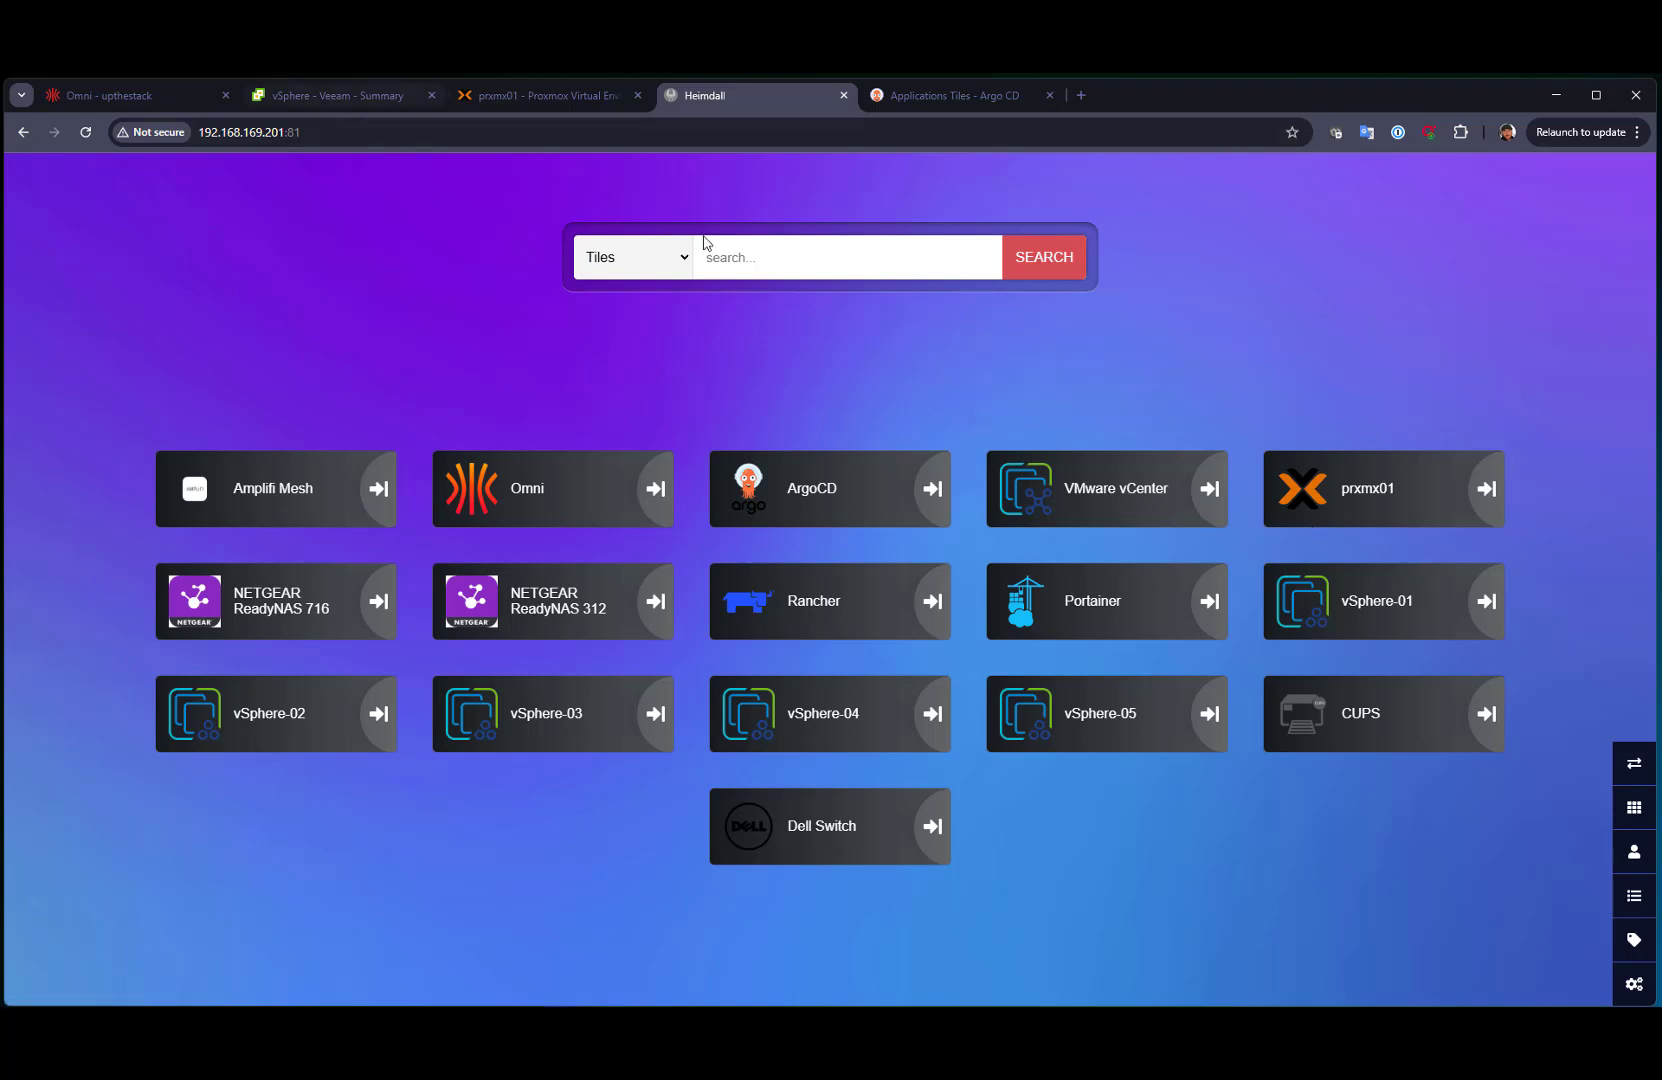
pyautogui.click(314, 618)
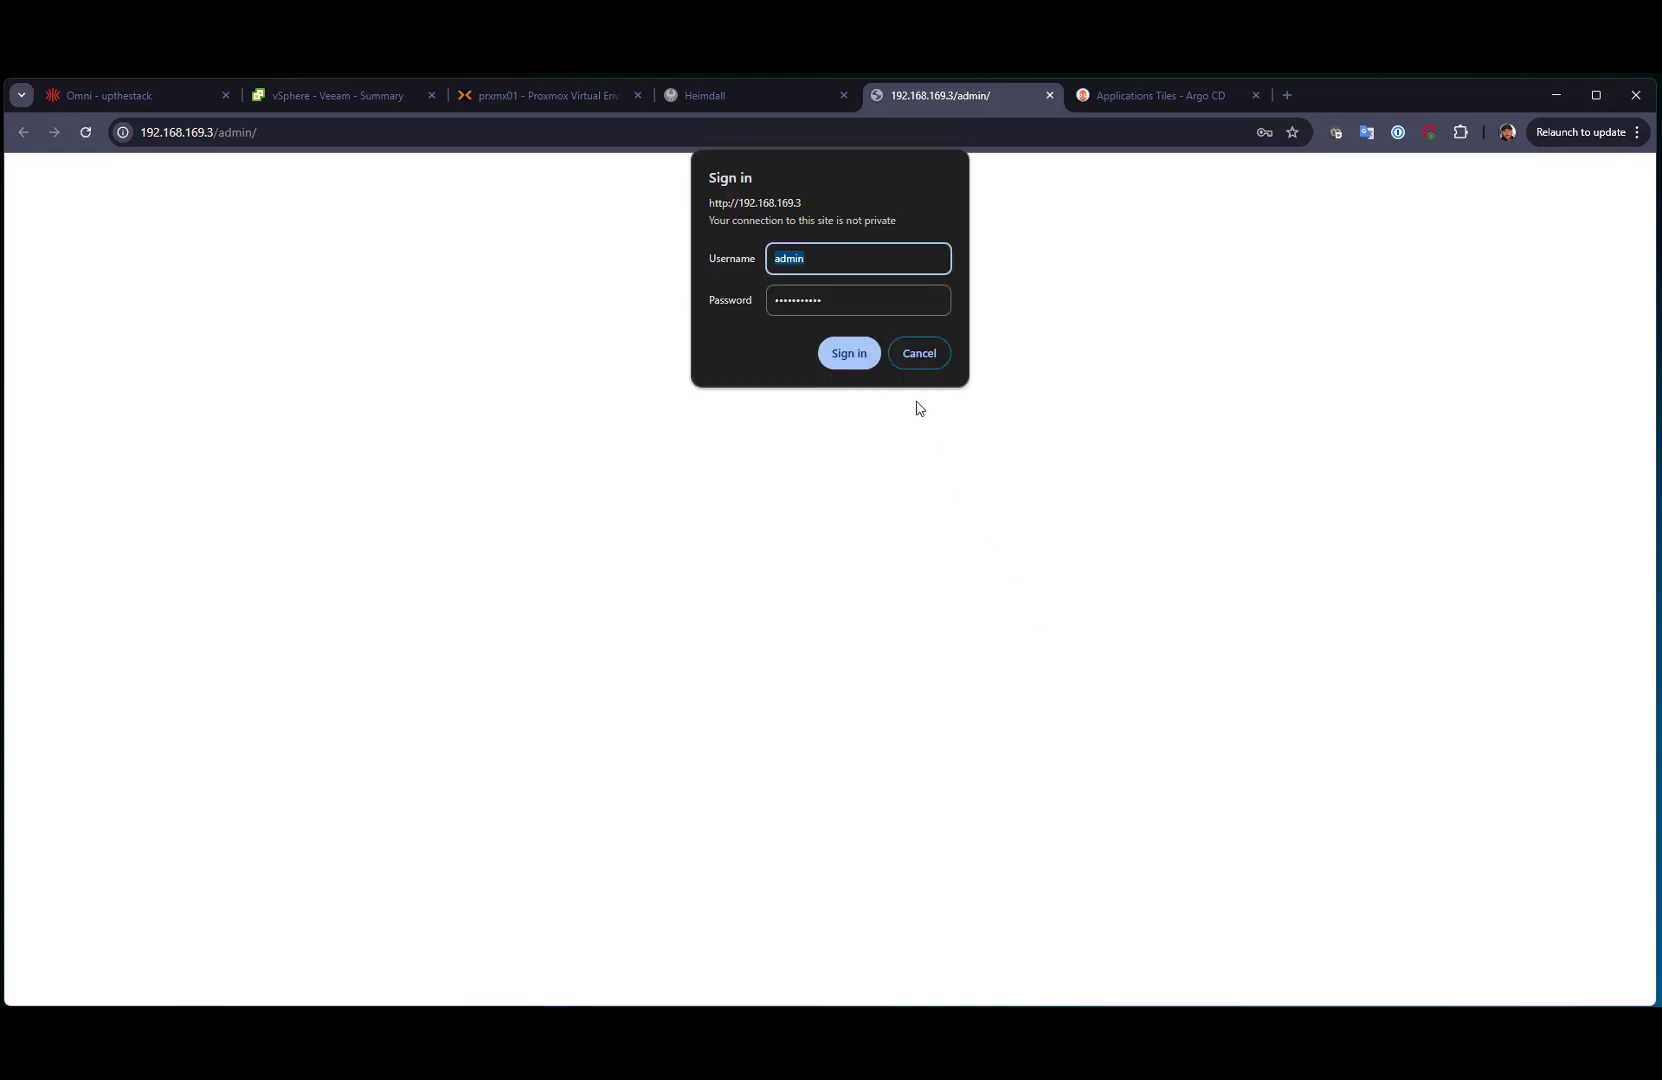
# Dismiss the NAS sign-in and open Rancher from Heimdall past its certificate warning.
pyautogui.click(919, 353)
pyautogui.click(745, 95)
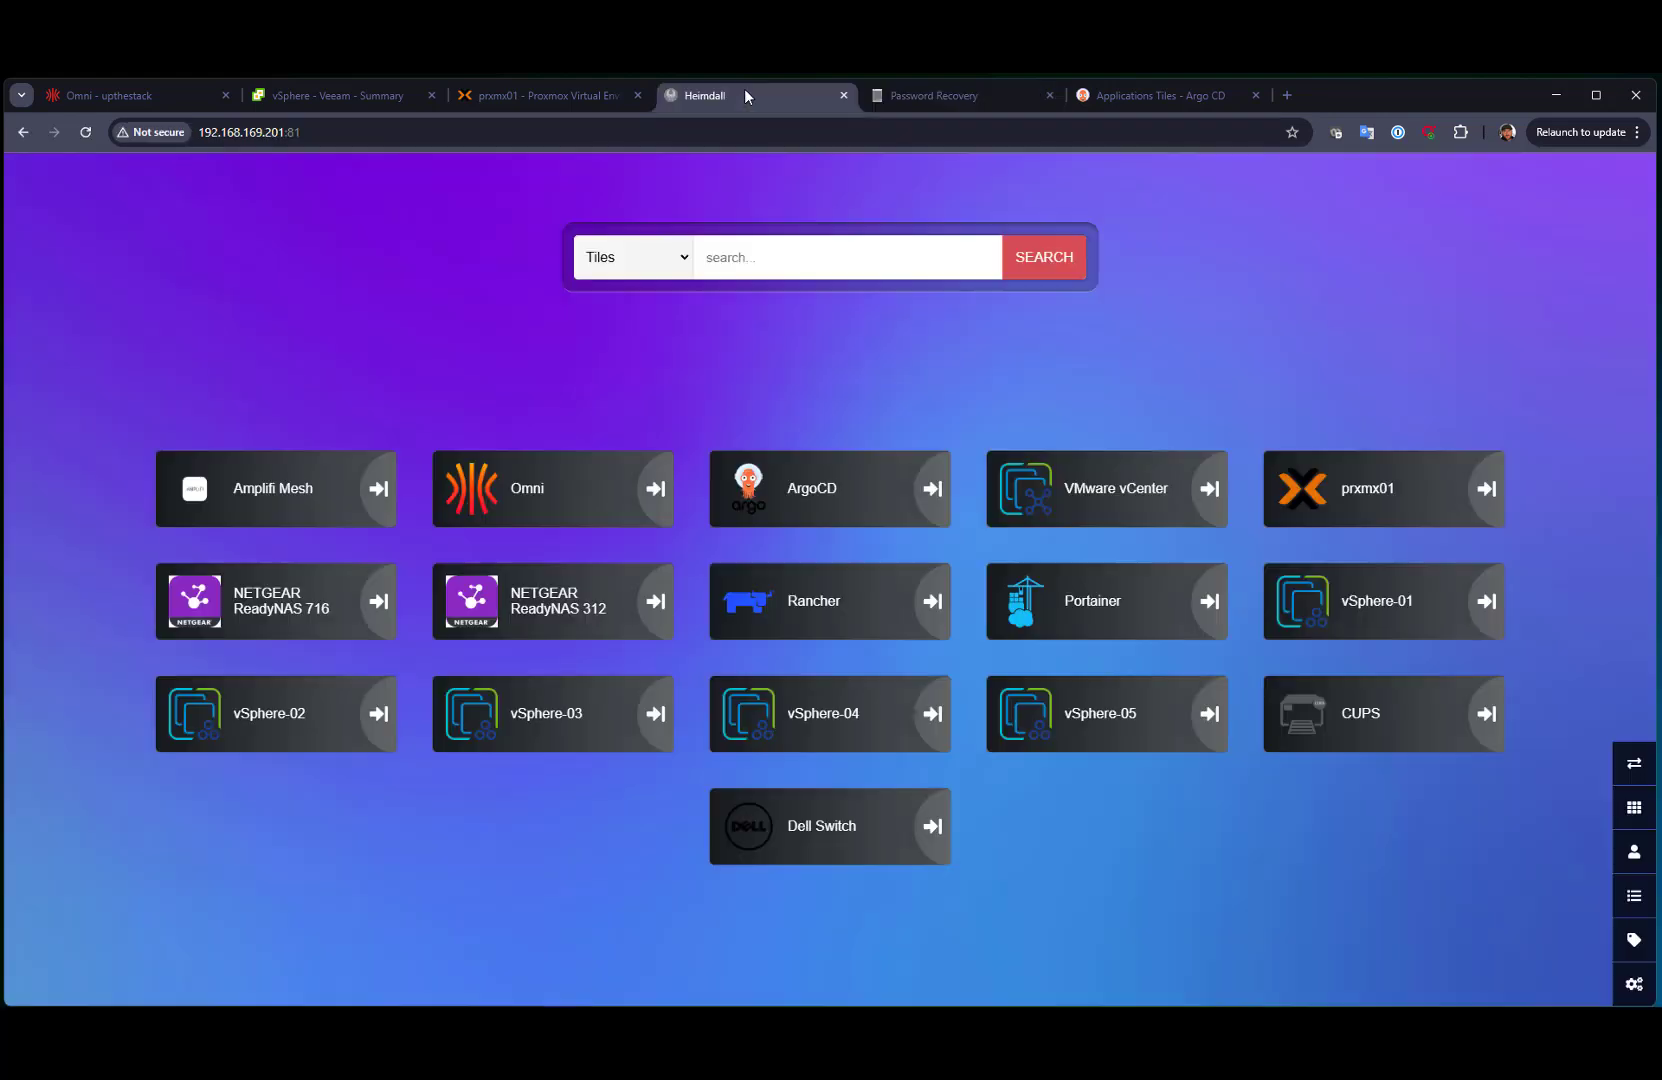
pyautogui.click(858, 618)
pyautogui.click(622, 624)
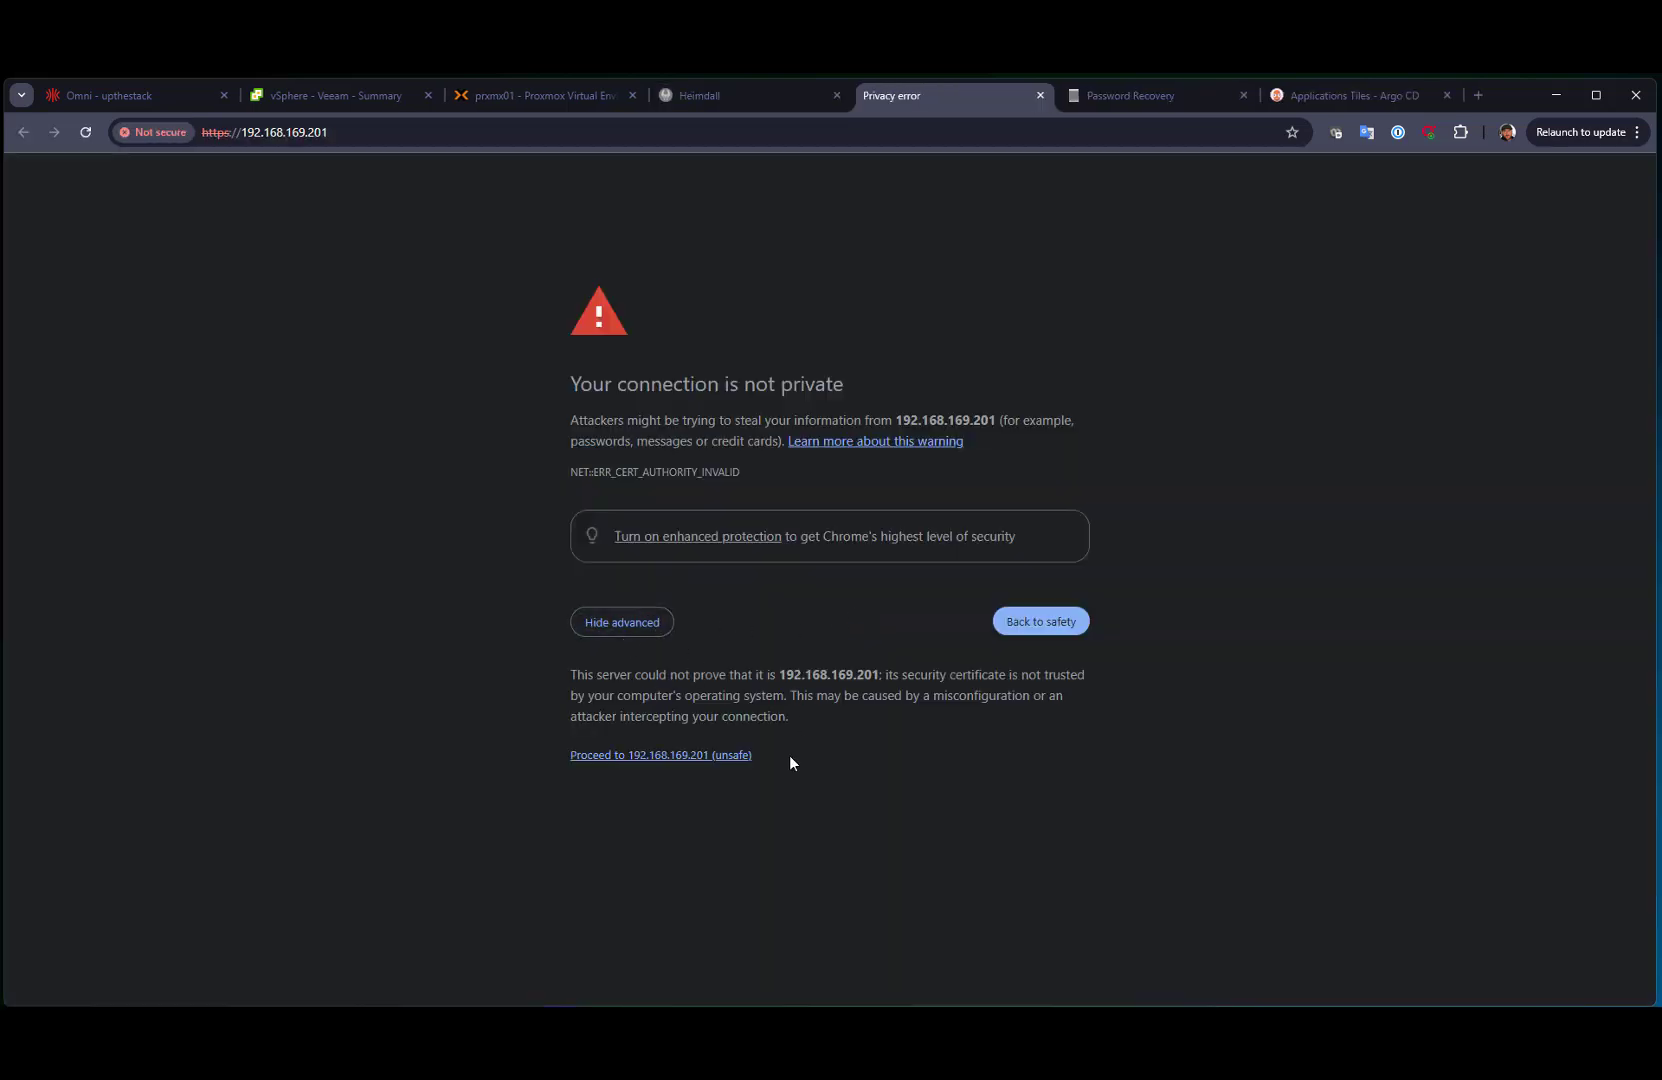
pyautogui.click(708, 756)
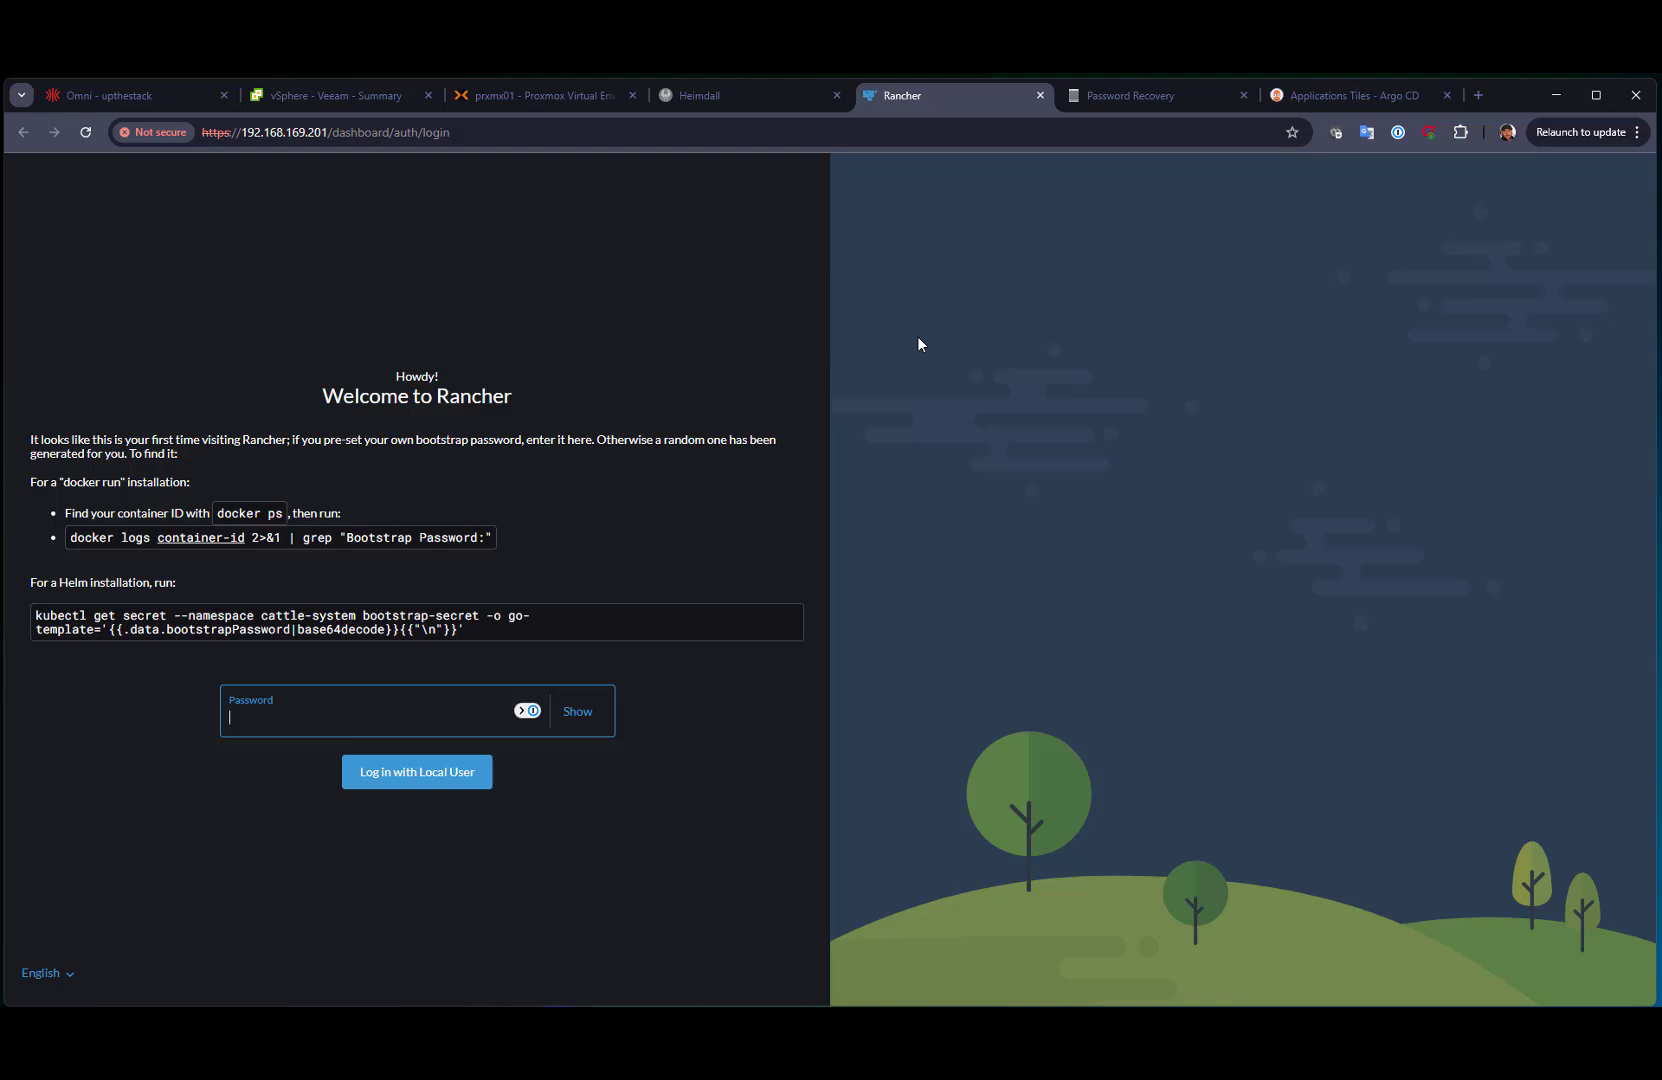
# Close Rancher, then open Portainer from Heimdall and close its failed page.
pyautogui.click(1040, 96)
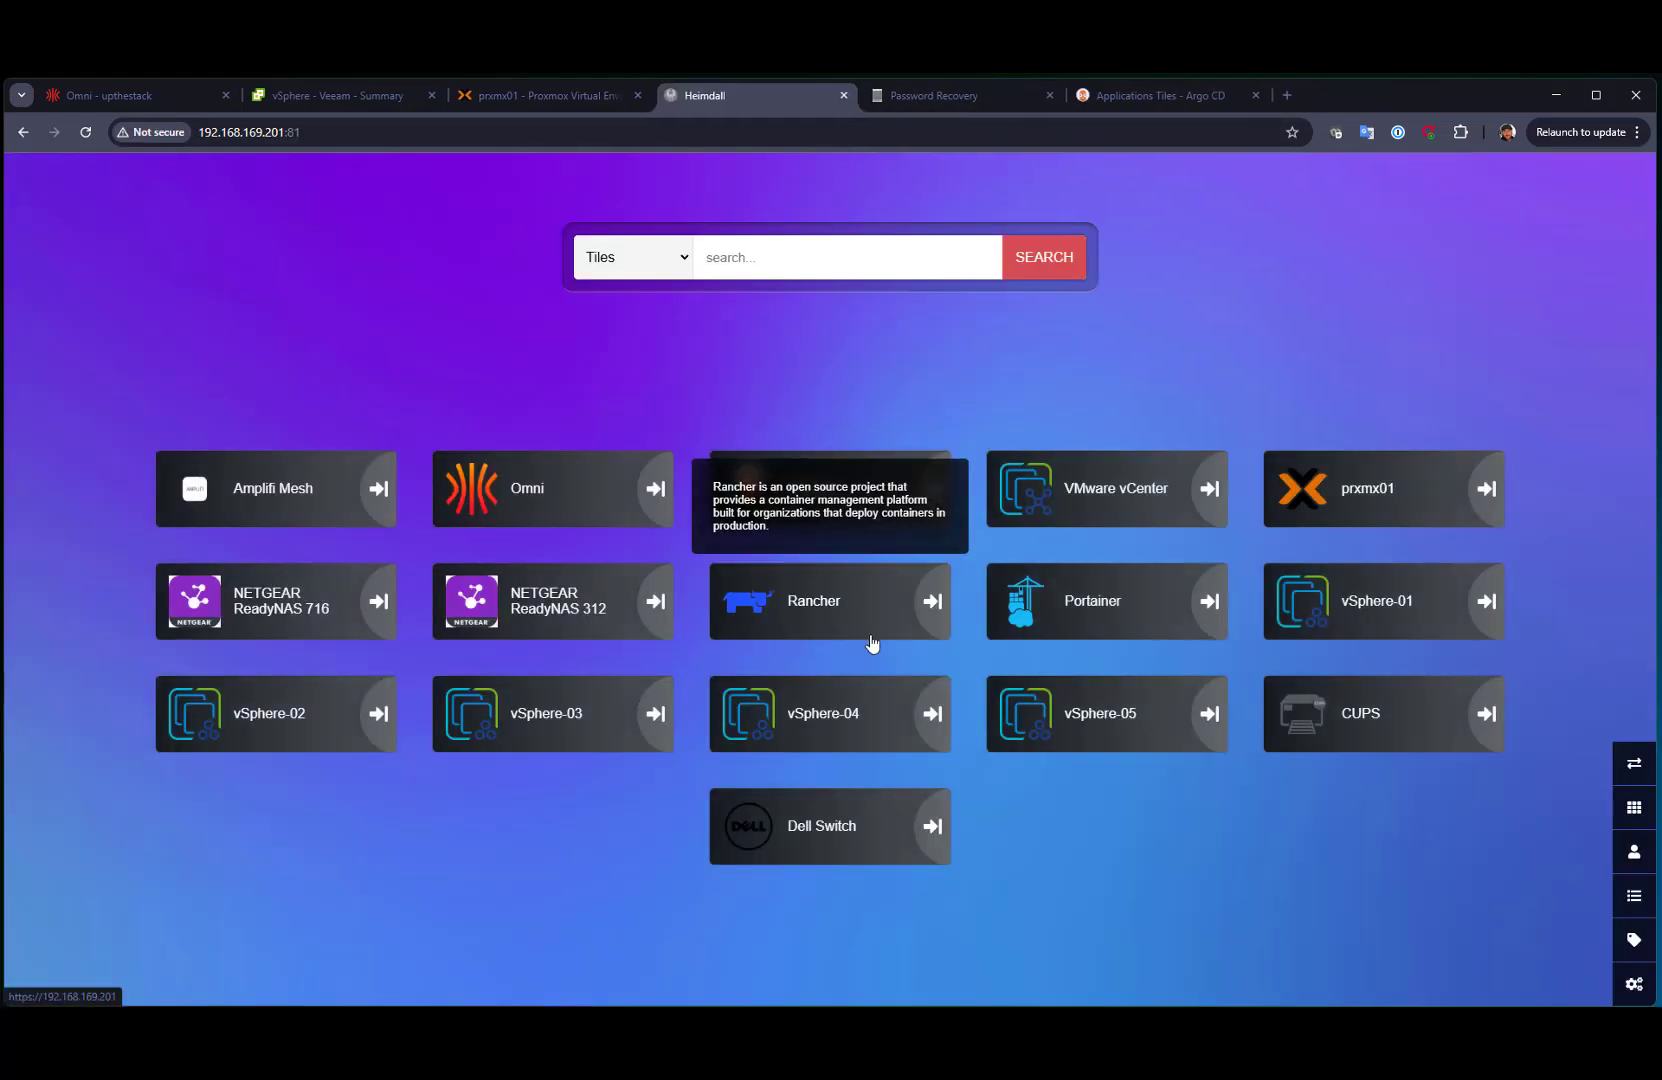
pyautogui.click(1101, 605)
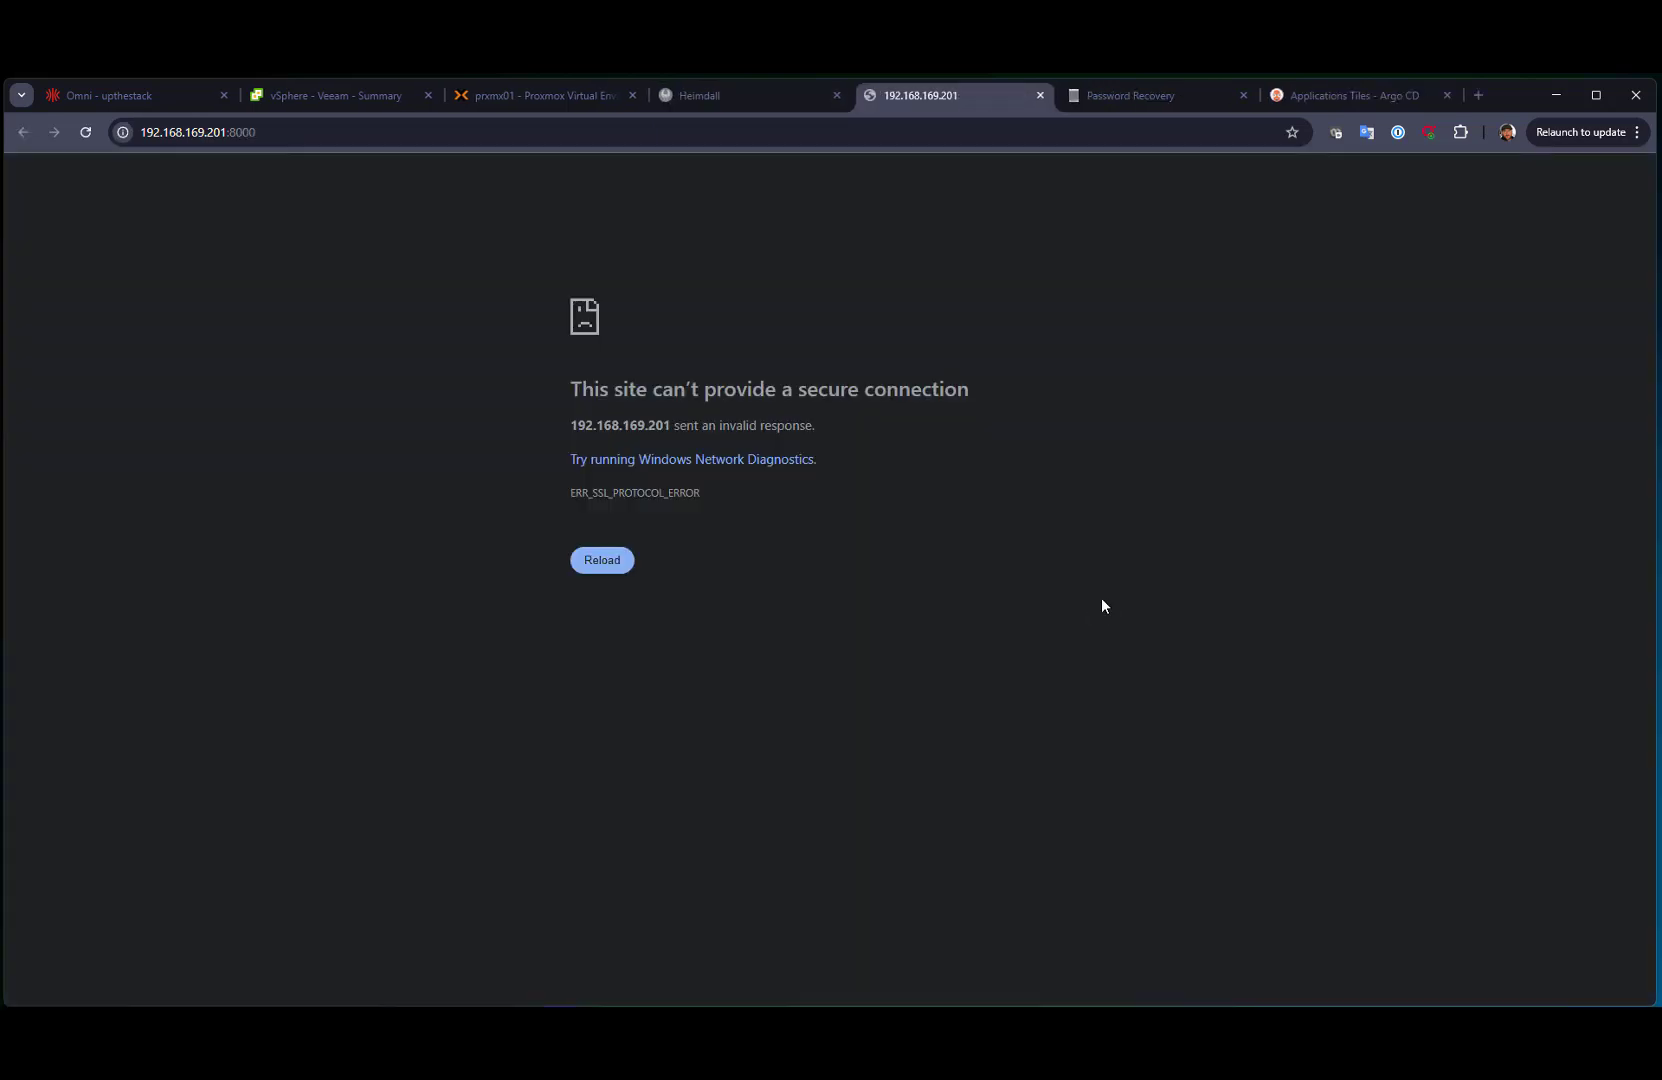
pyautogui.click(1040, 95)
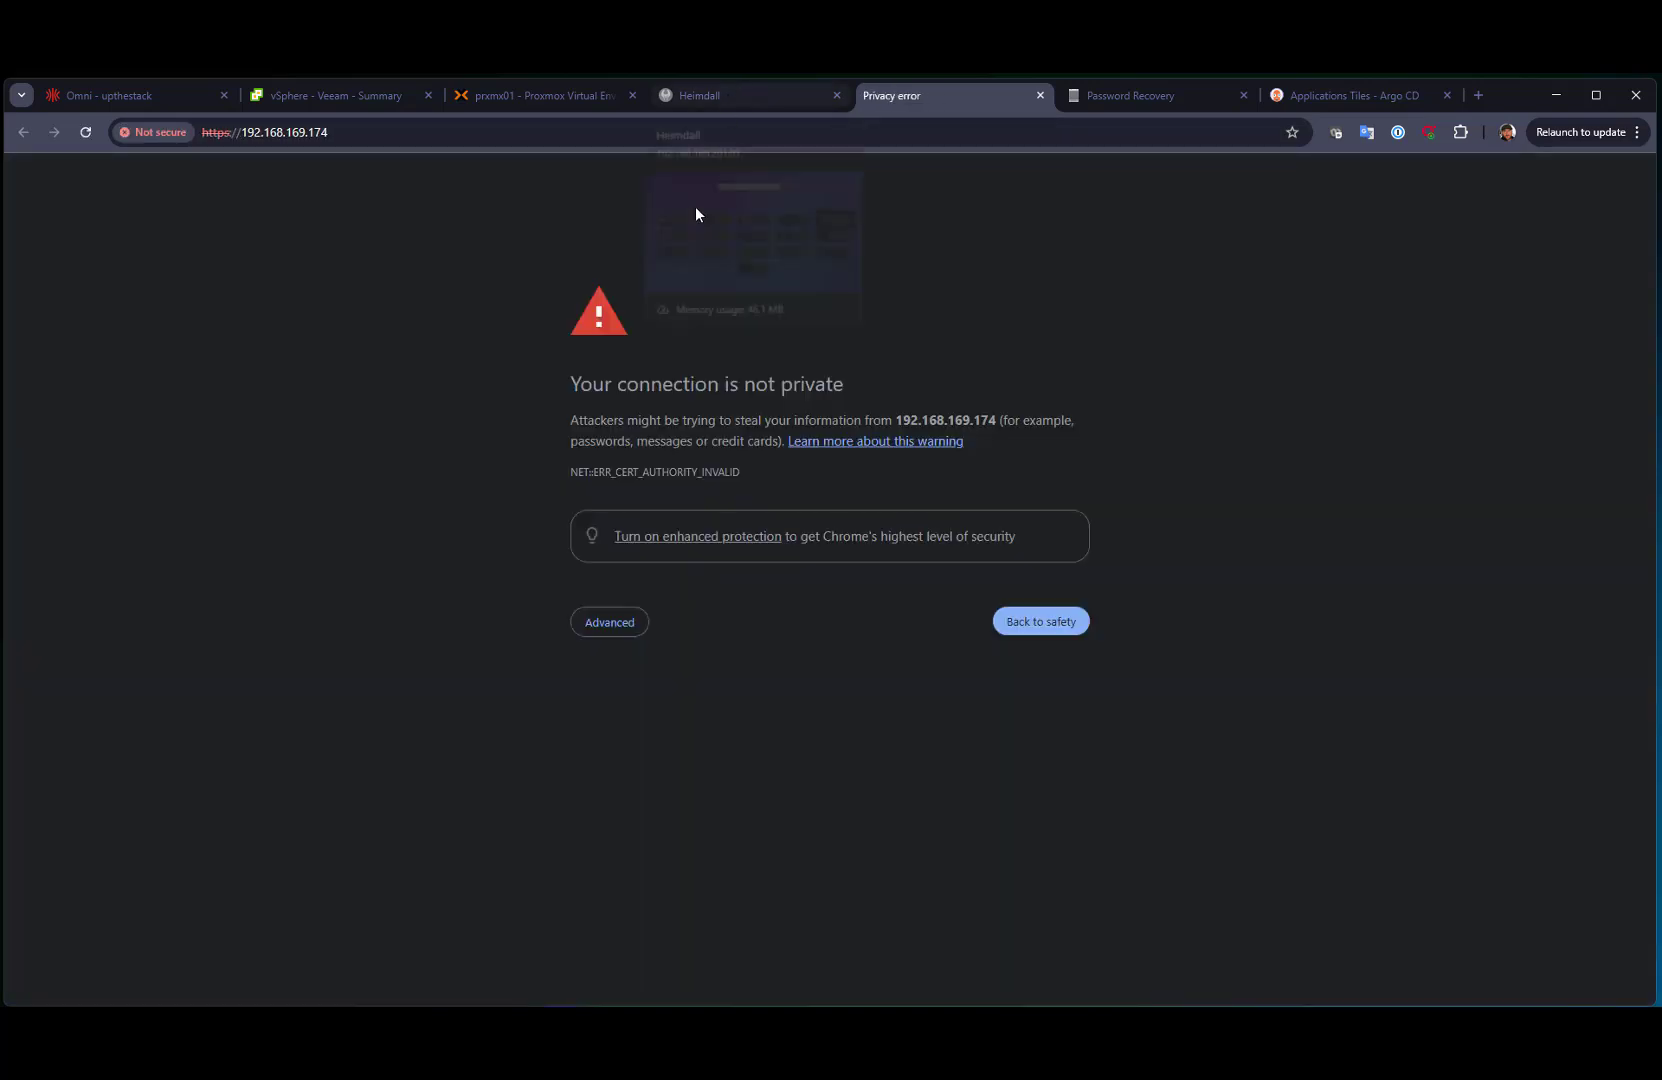
# Bypass the 192.168.169.174 certificate warning to the ESXi login page, then close that tab.
pyautogui.click(611, 622)
pyautogui.click(732, 755)
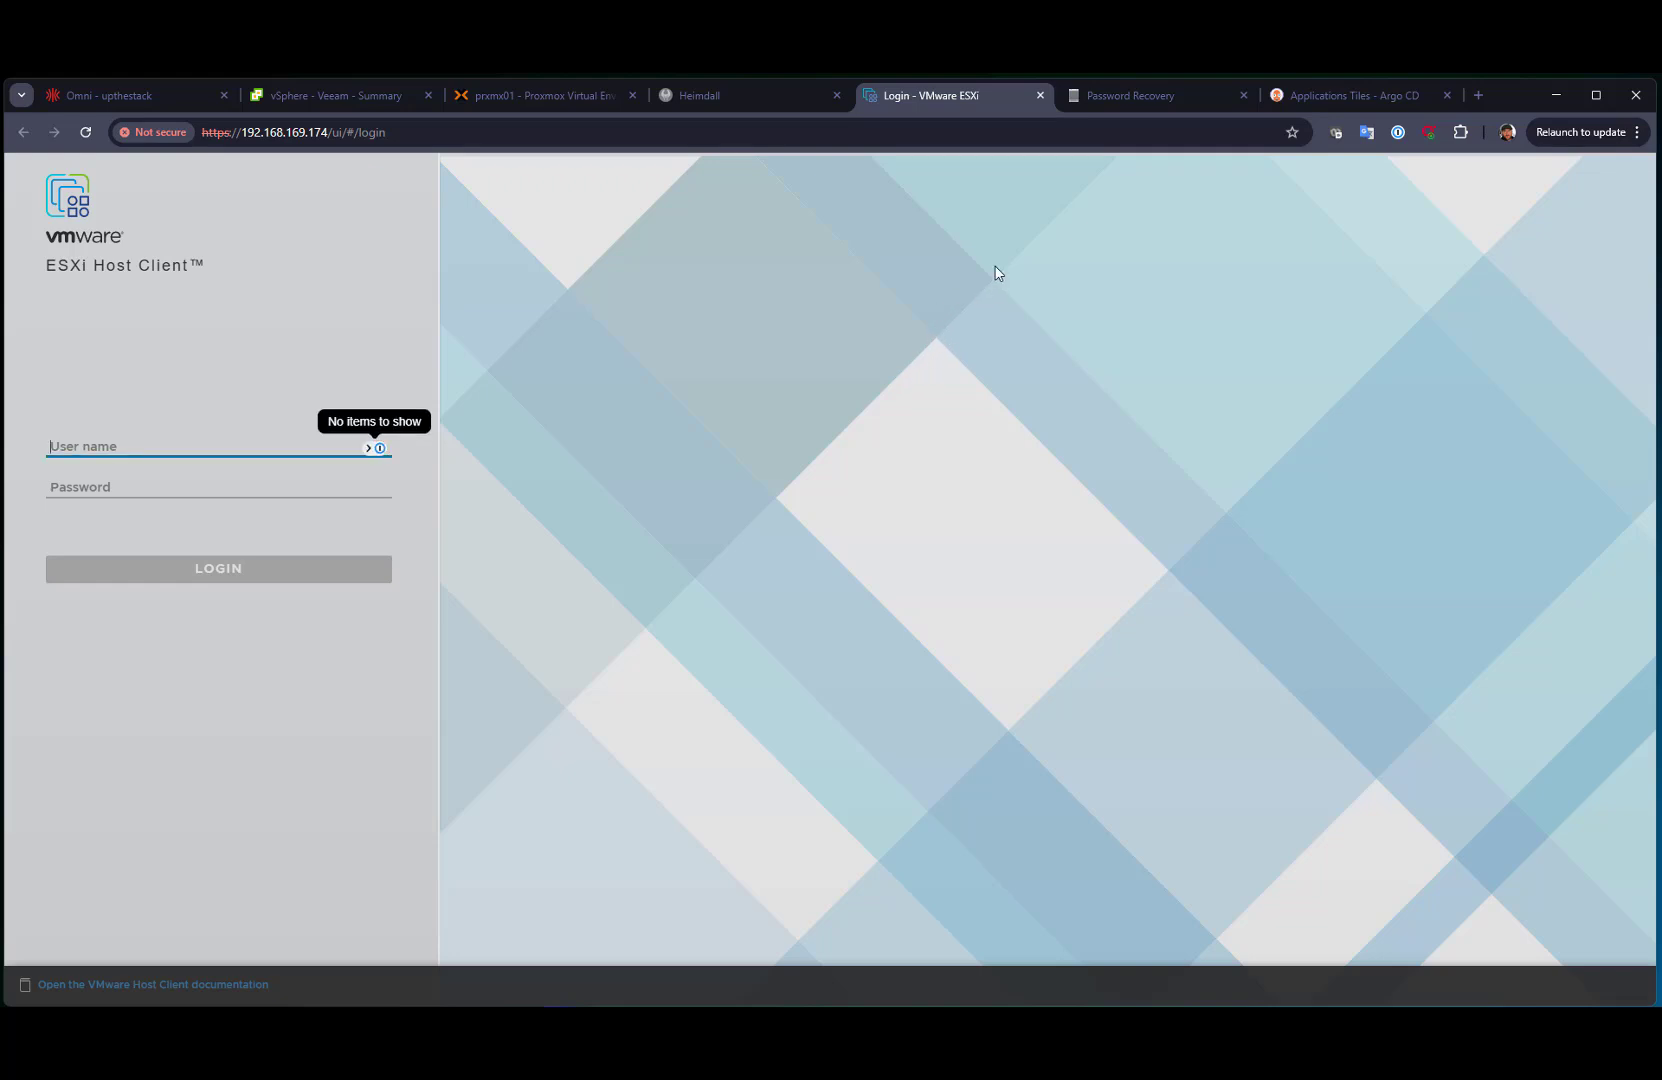
pyautogui.click(1040, 96)
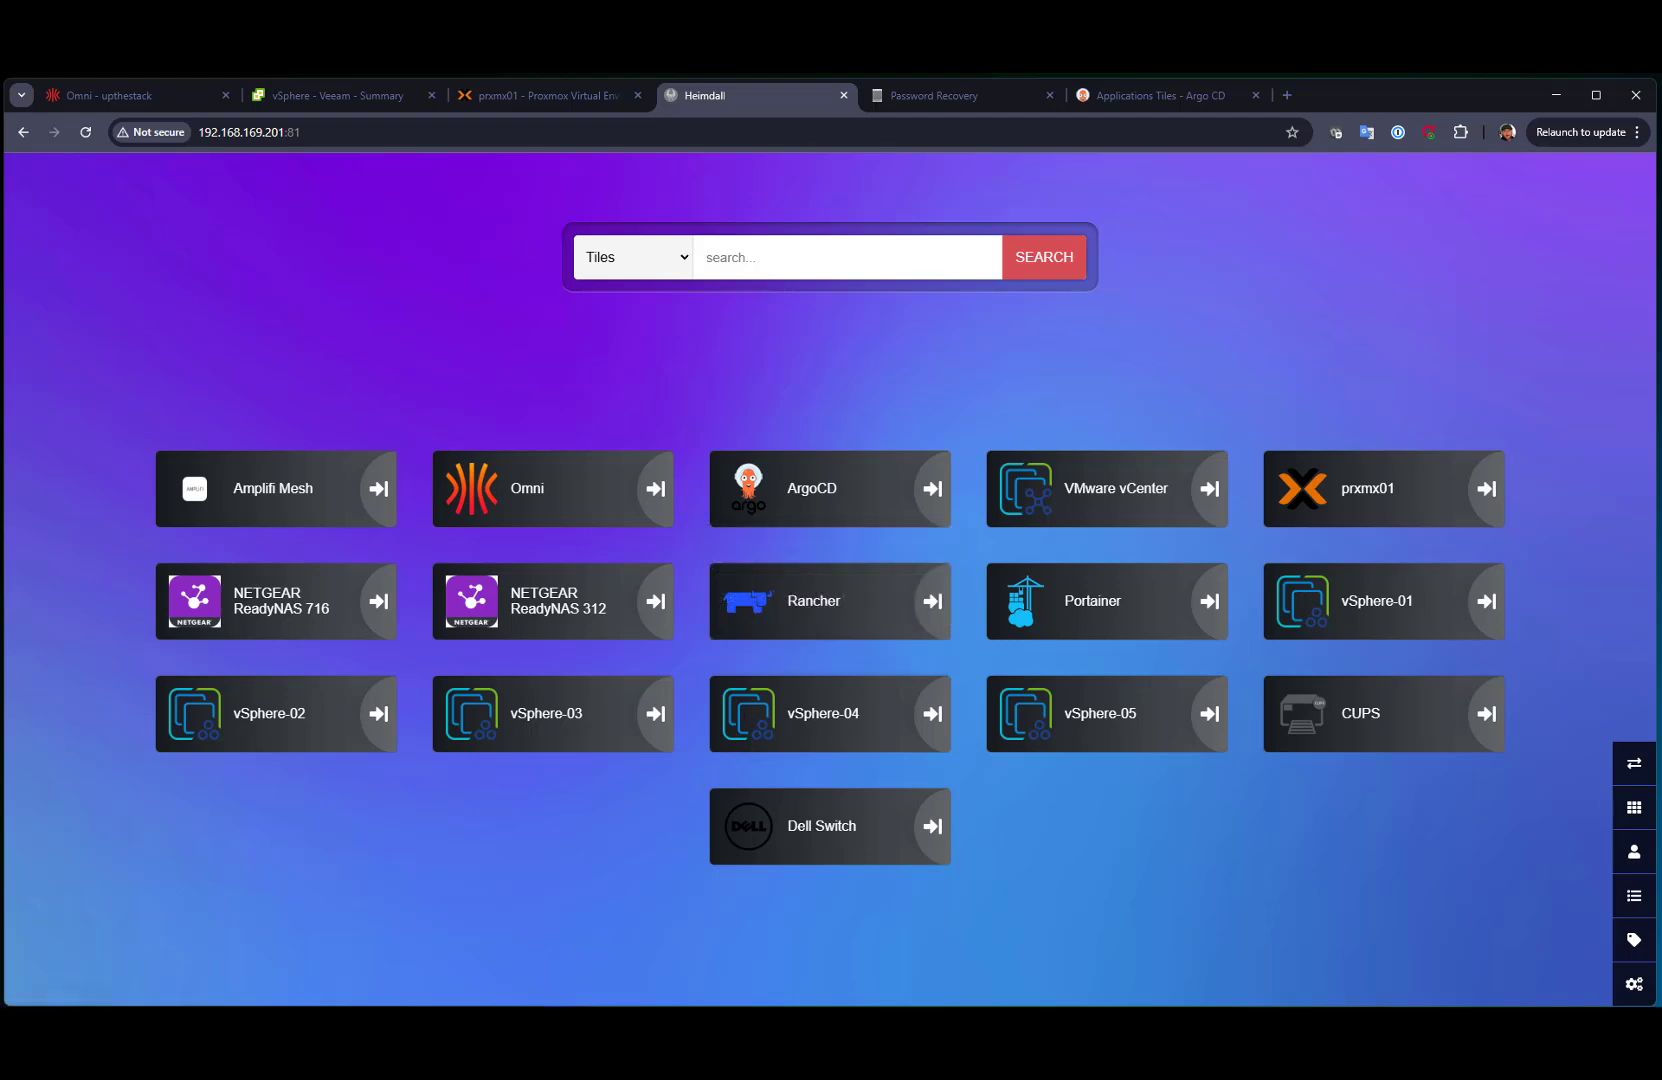
# Switch to the Excalidraw diagram and zoom to 111% on the Sidero, Argo and Talos section.
pyautogui.hotkey('alt', 'Tab')
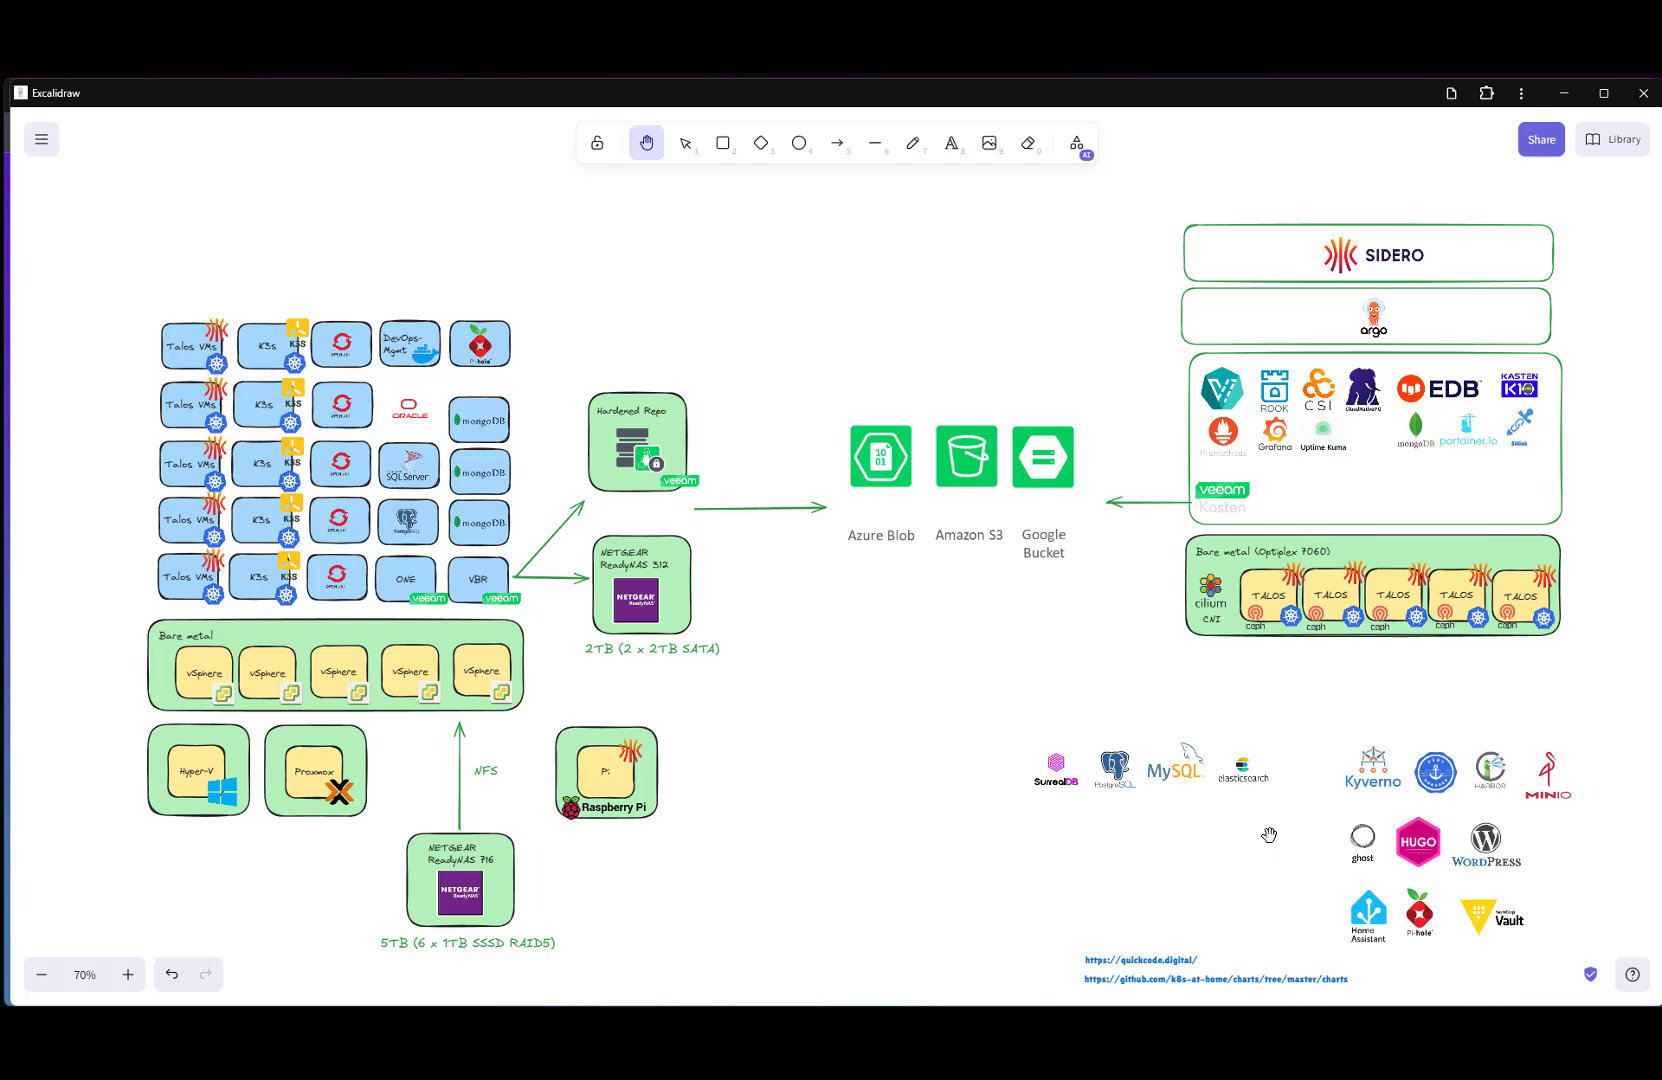
pyautogui.scroll(1, 1350, 551)
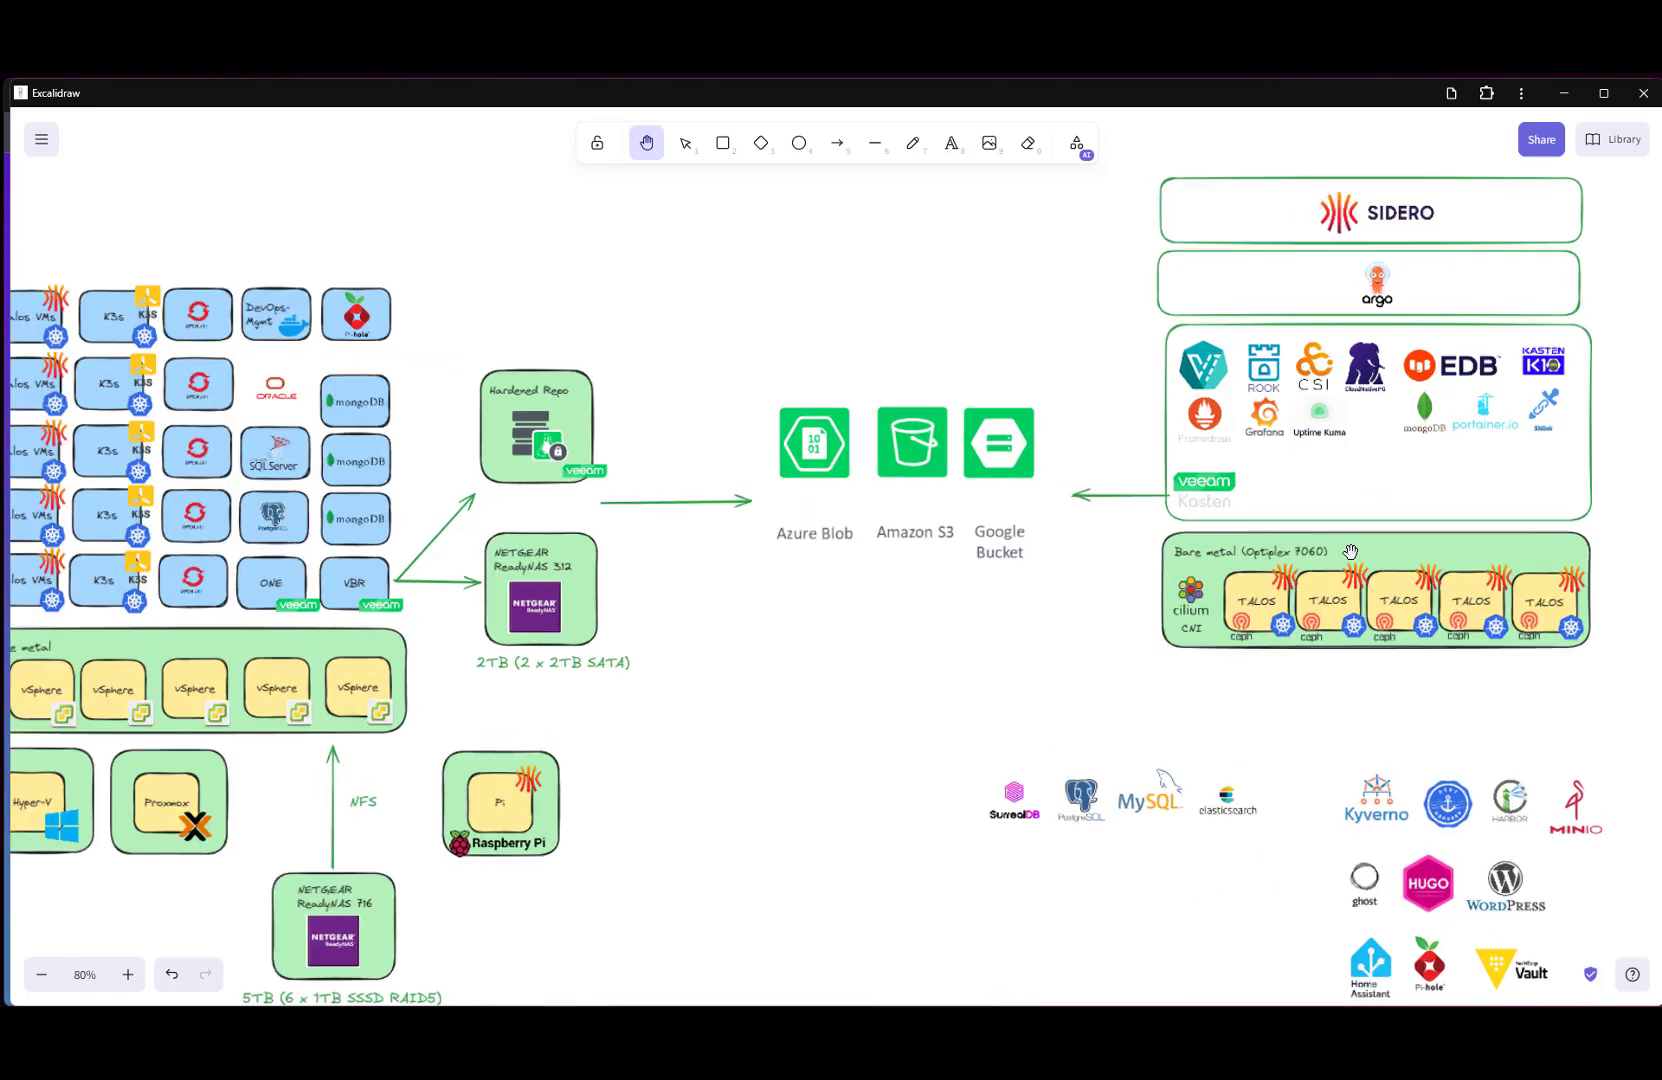
pyautogui.hscroll(4, 1350, 551)
pyautogui.scroll(3, 1080, 931)
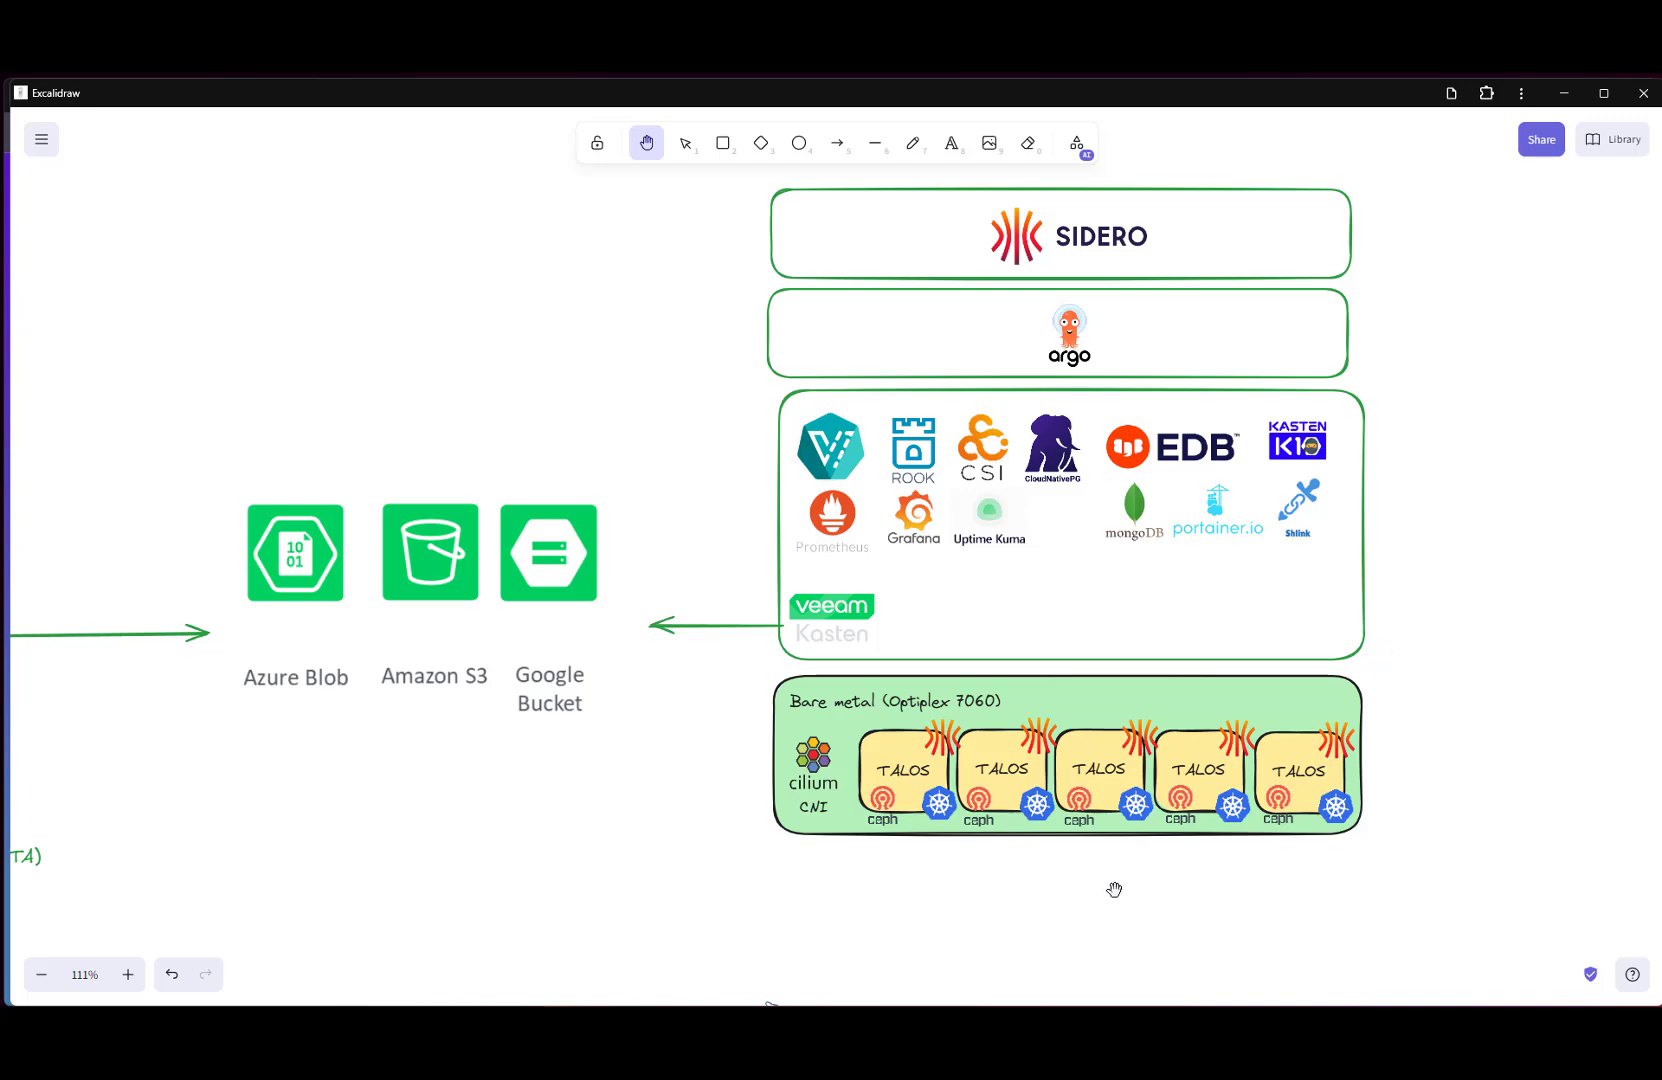
# Scroll down to the PostgreSQL, MySQL, Harbor, Vault and other app logos plus the two links.
pyautogui.scroll(-6, 1079, 869)
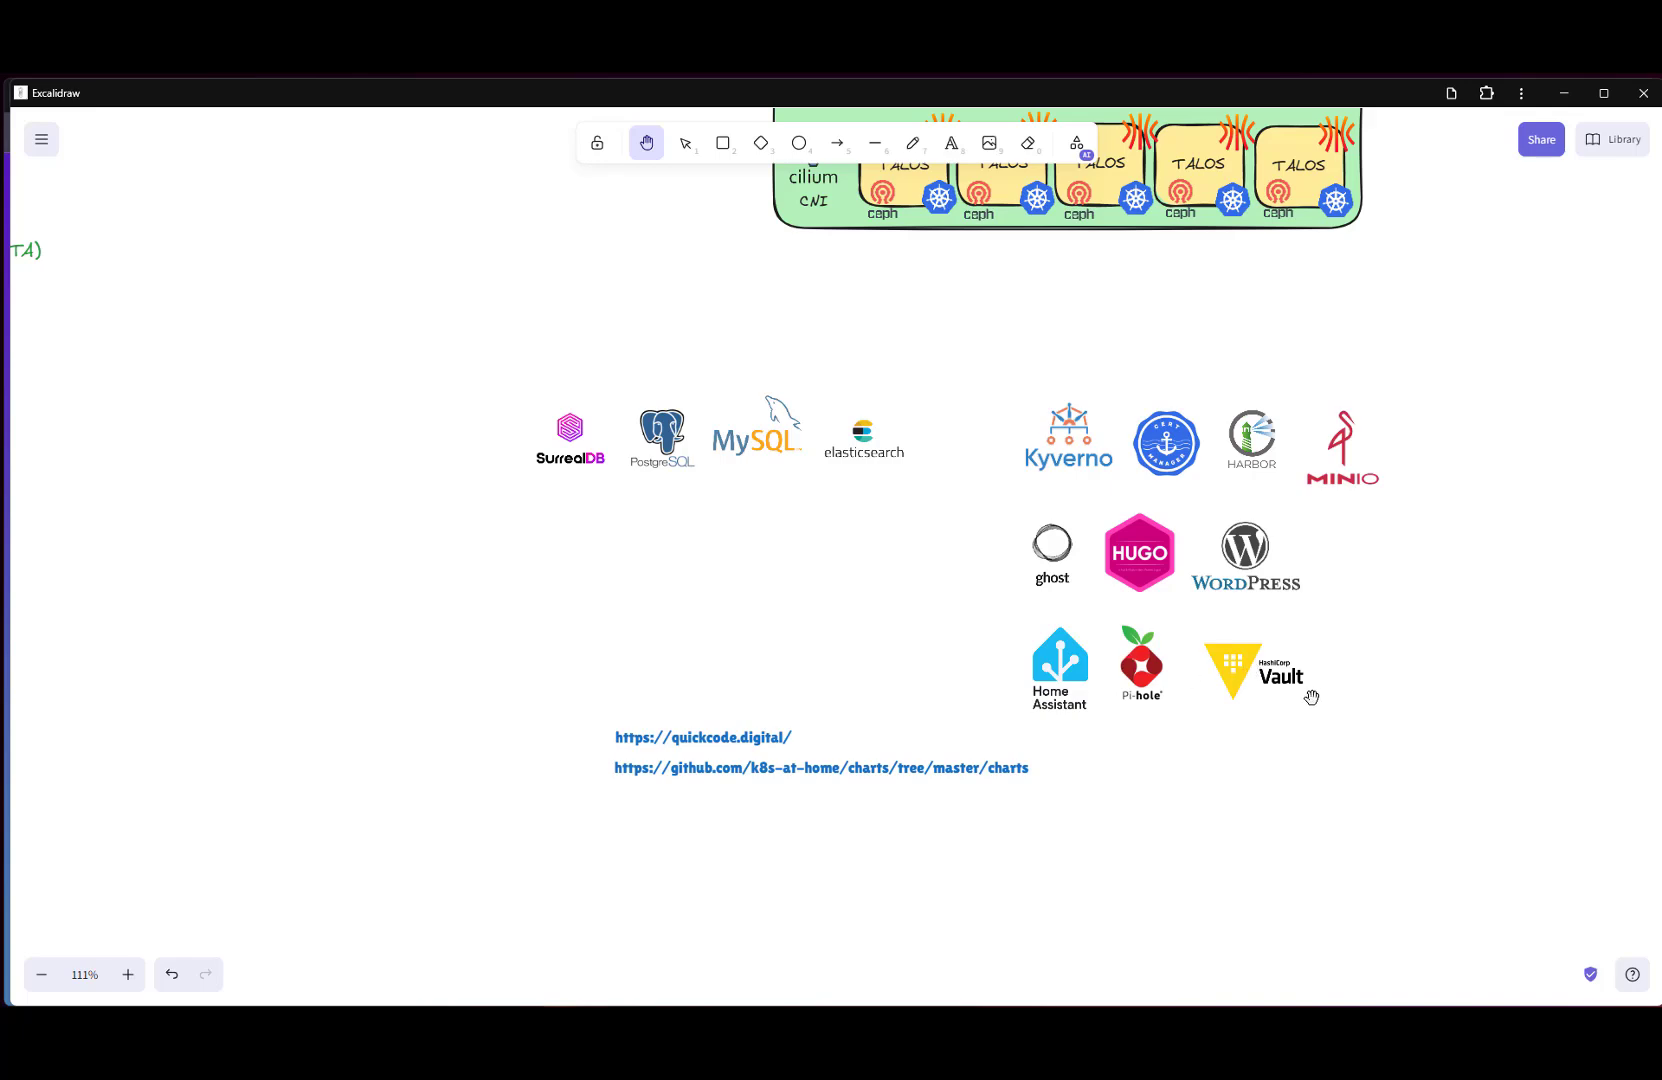
# Pan the canvas to centre the Azure Blob, Amazon S3 and Google Bucket backup targets.
pyautogui.scroll(2, 1281, 811)
pyautogui.hscroll(-4, 1281, 811)
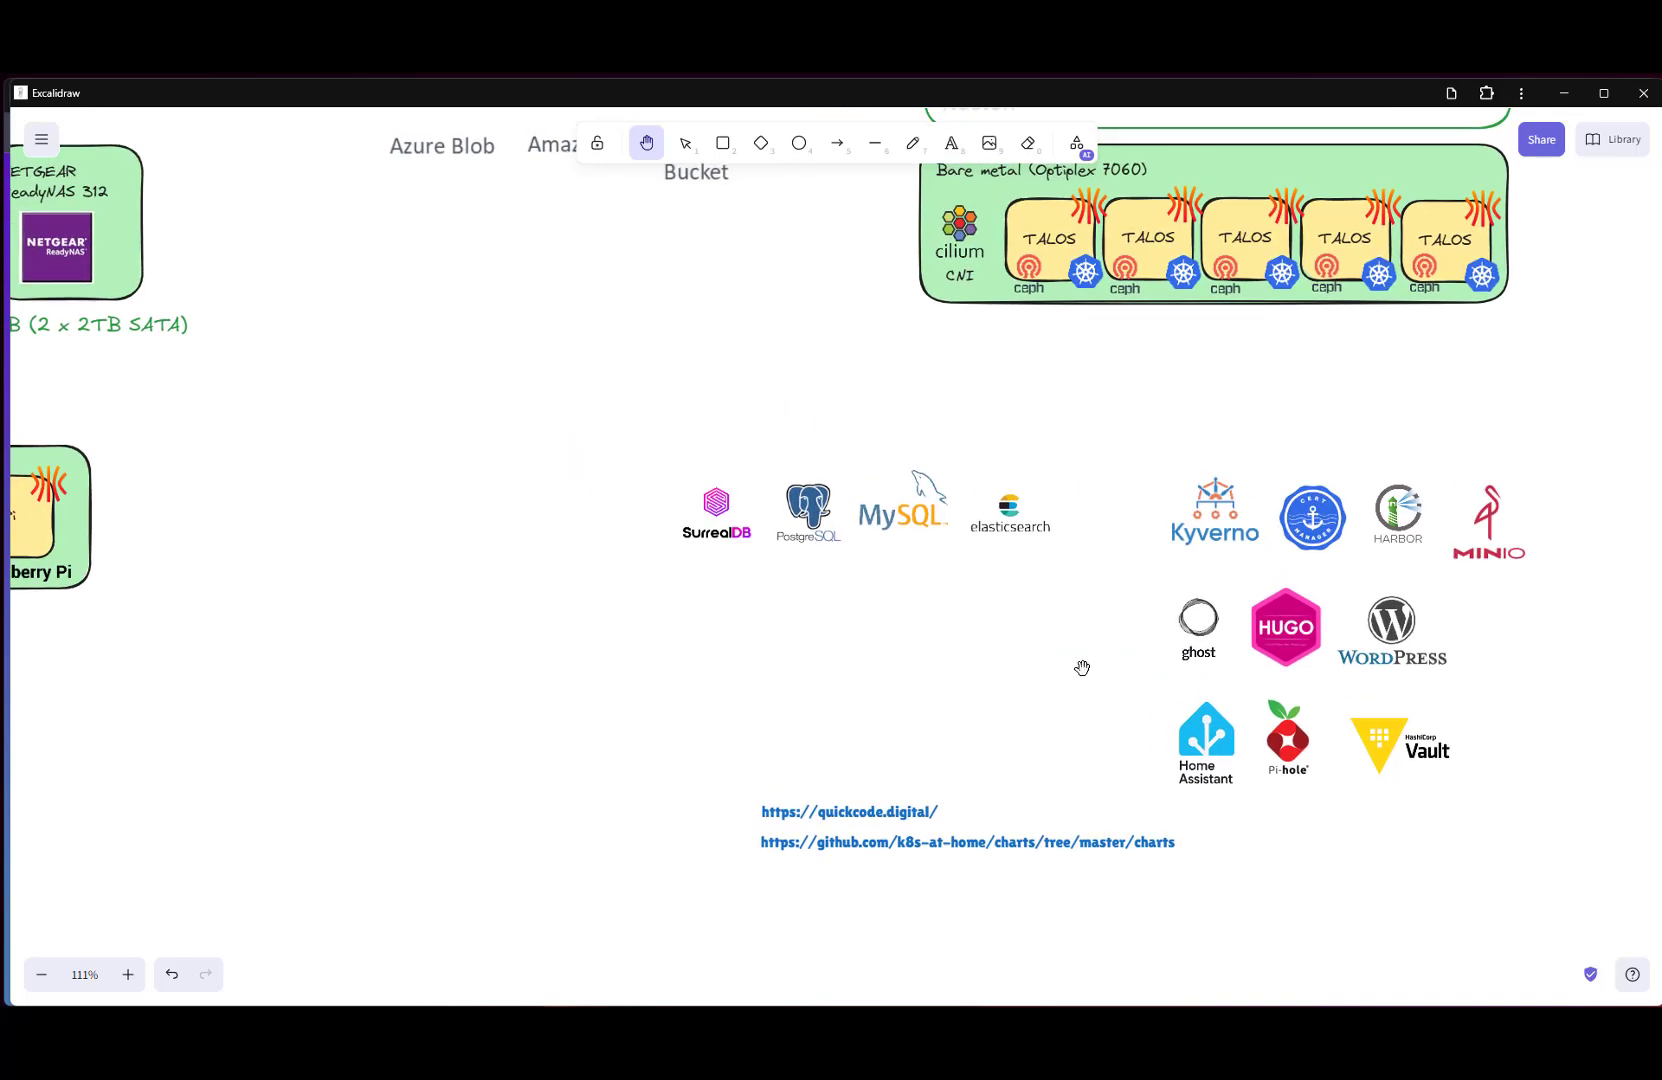
pyautogui.scroll(3, 904, 623)
pyautogui.hscroll(-6, 904, 623)
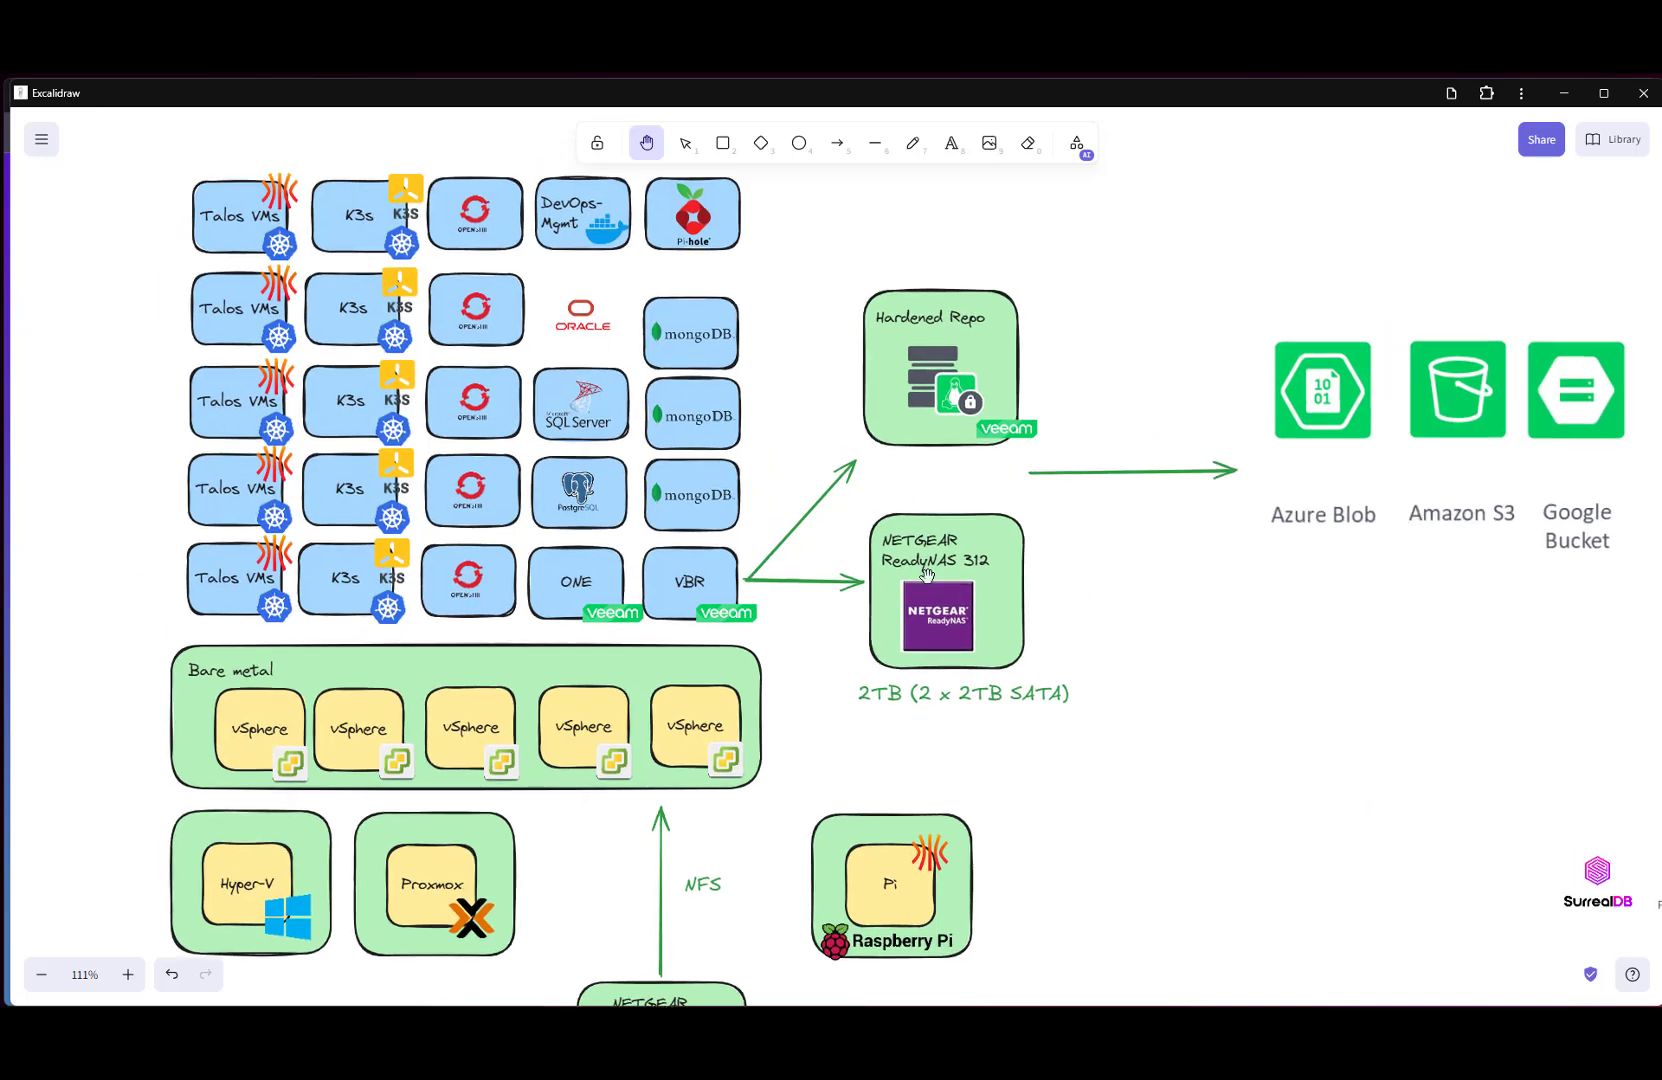
pyautogui.moveTo(1406, 754); pyautogui.dragTo(980, 791)
pyautogui.moveTo(1191, 744); pyautogui.dragTo(1028, 761)
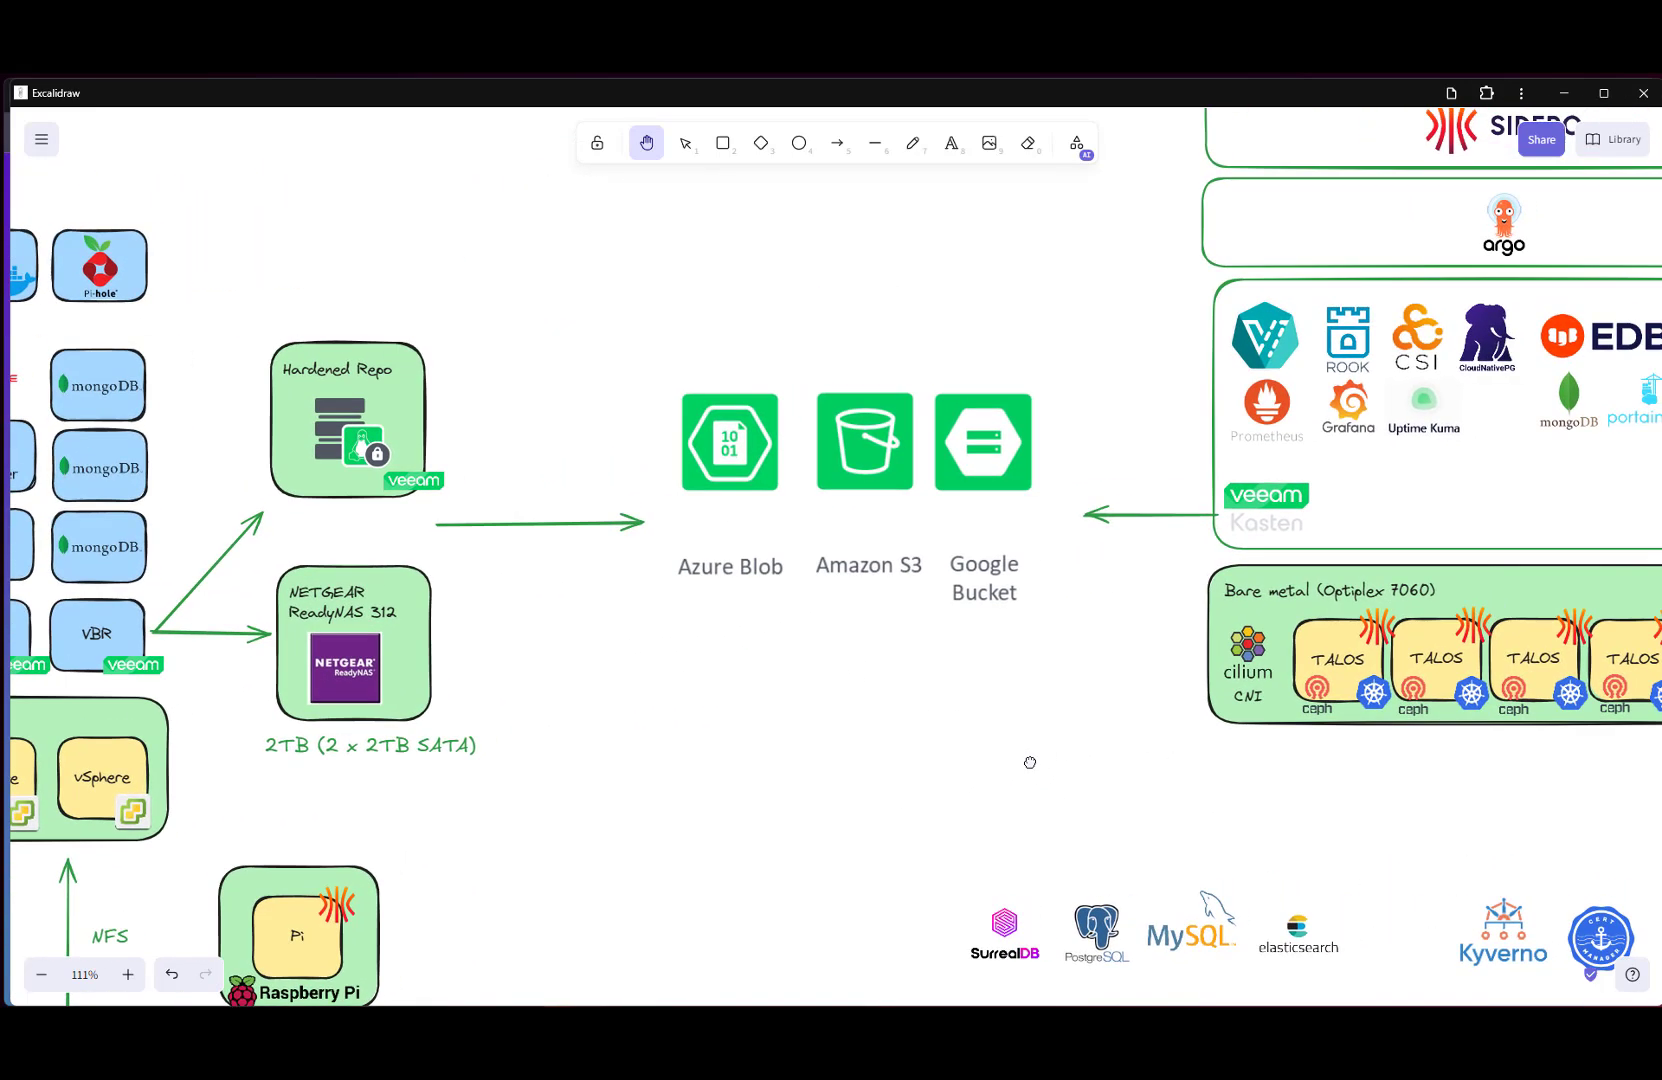